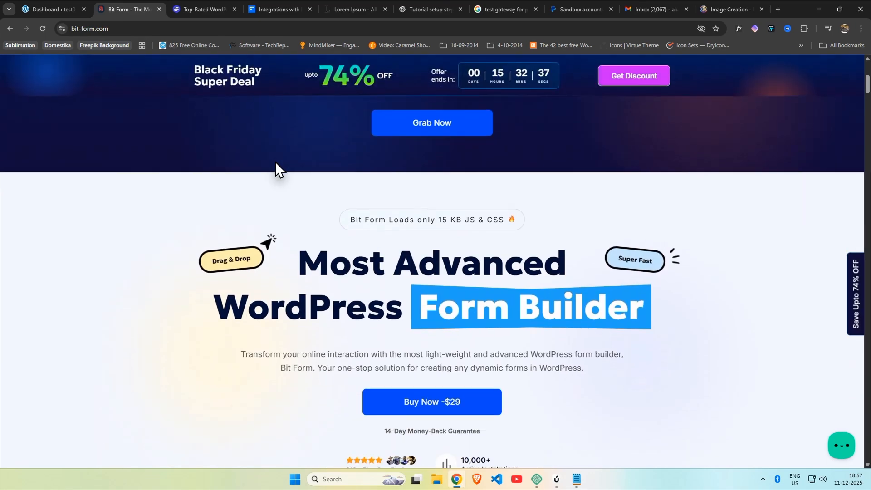
# Step: Switch from the bit-form.com tab to the local test site's WordPress Dashboard
pyautogui.hotkey('ctrl', 'shift', 'Tab')
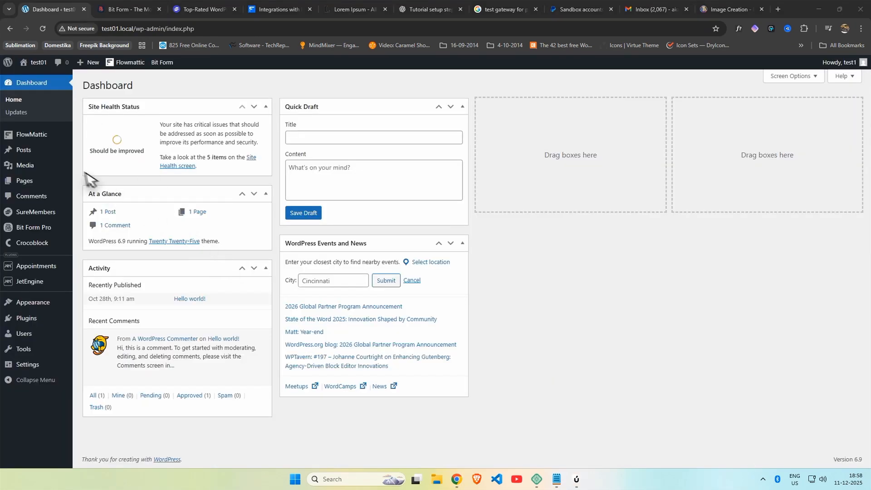
# Step: Look over the FlowMattic, SureMembers and Bit Form pages, then begin a new SureMembers access group
pyautogui.click(34, 135)
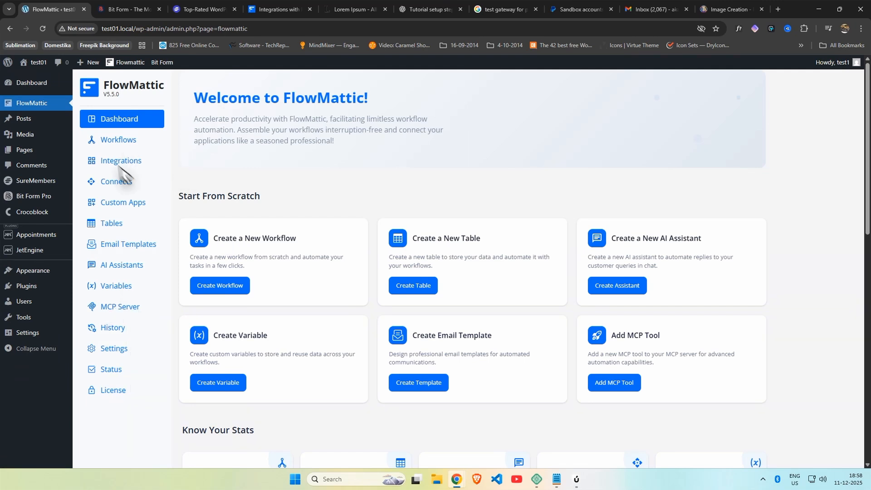
pyautogui.click(31, 181)
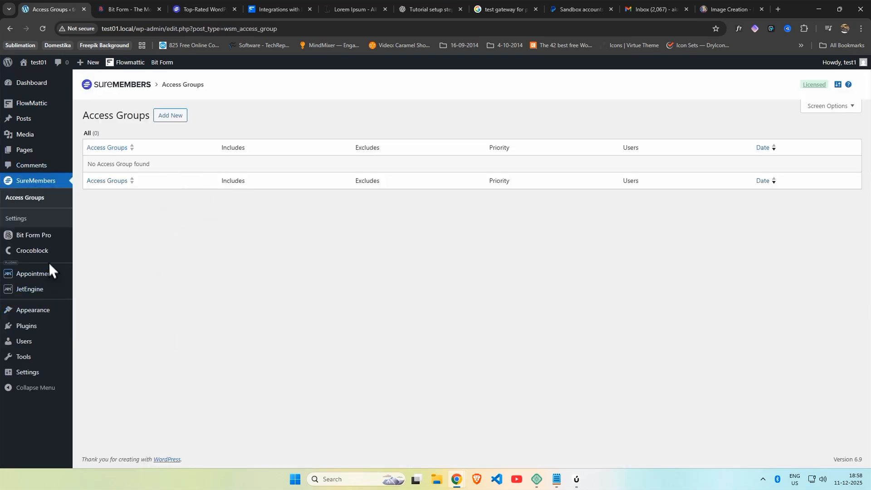
pyautogui.click(45, 238)
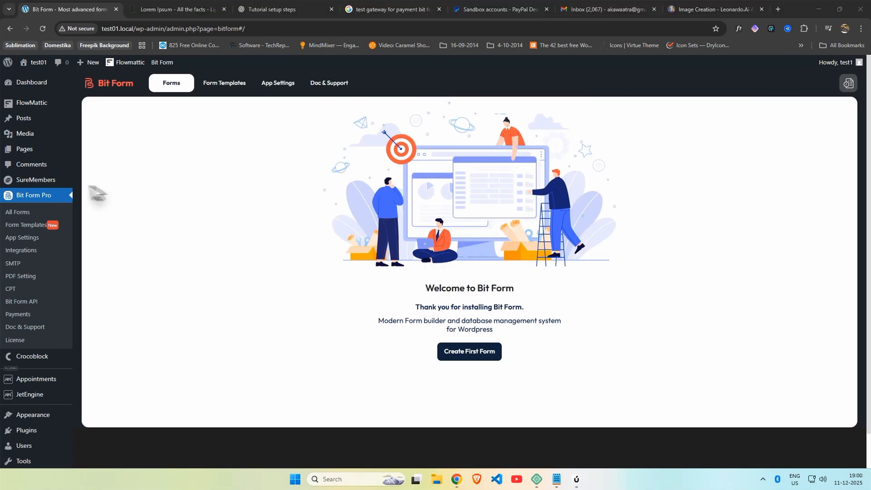
pyautogui.click(29, 182)
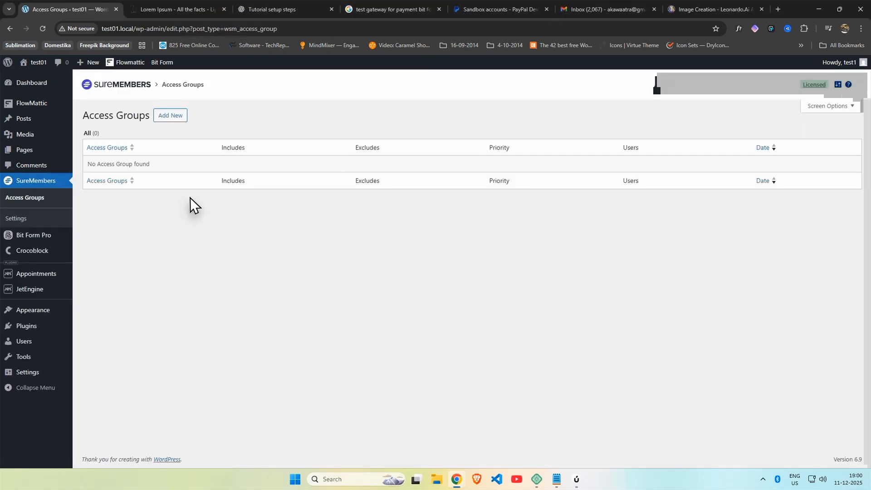
pyautogui.click(177, 119)
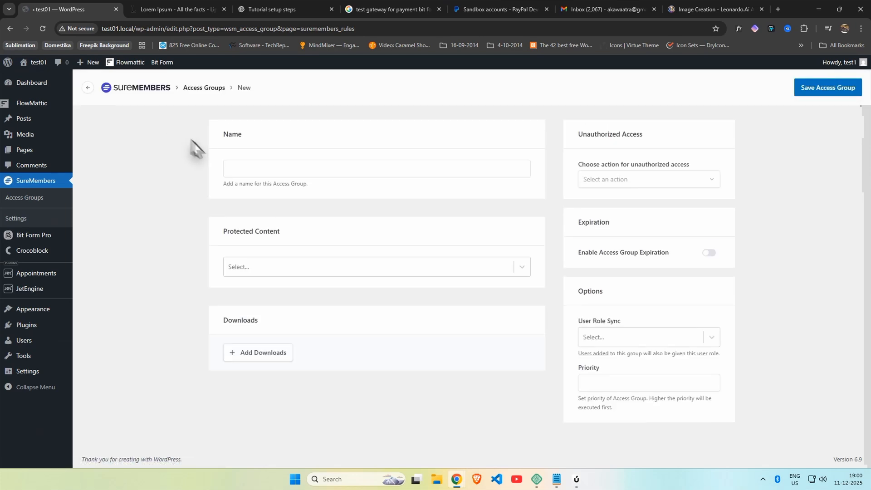
# Step: Name the new access group 'Demo Paid Access', leaving protected content empty
pyautogui.click(249, 170)
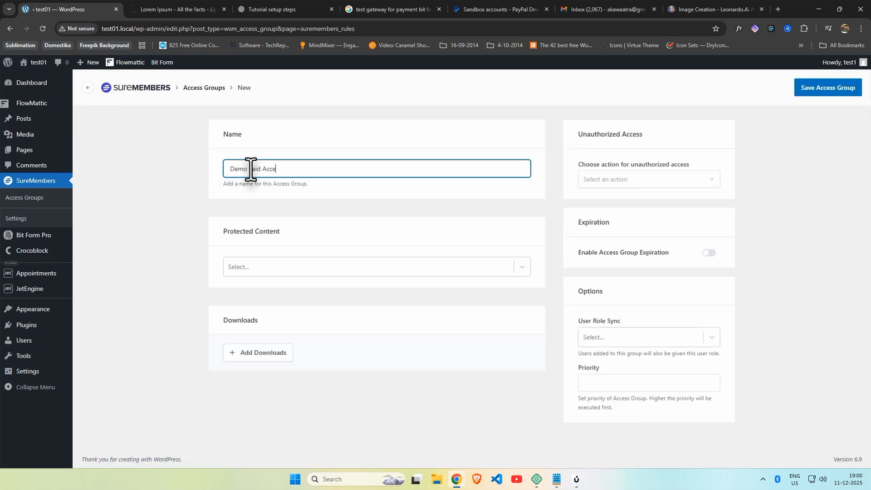
pyautogui.click(276, 259)
pyautogui.click(285, 264)
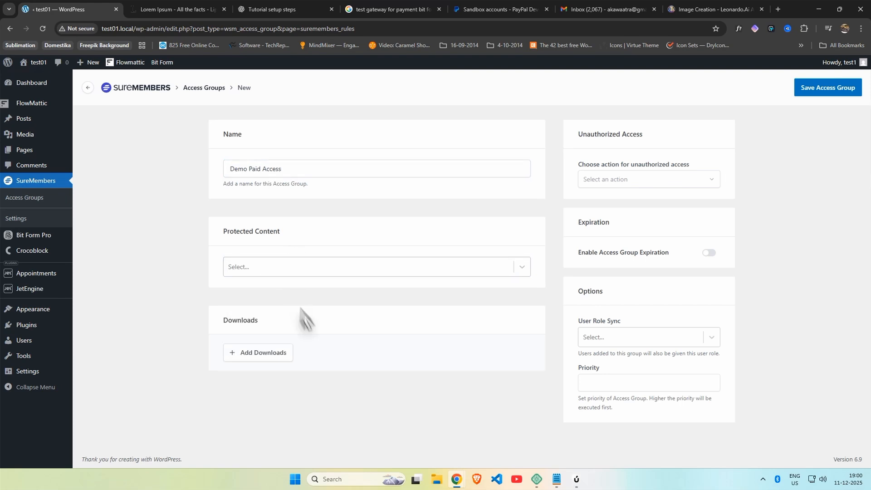
# Step: Show unauthorized visitors 'Only for Paid Members.' with a 'Buy Membership' button, and try saving
pyautogui.click(649, 183)
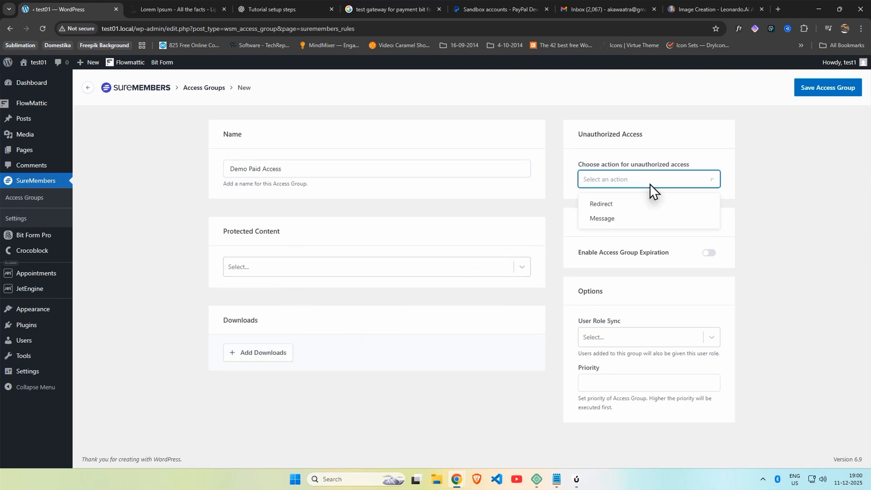
pyautogui.click(633, 218)
pyautogui.click(624, 256)
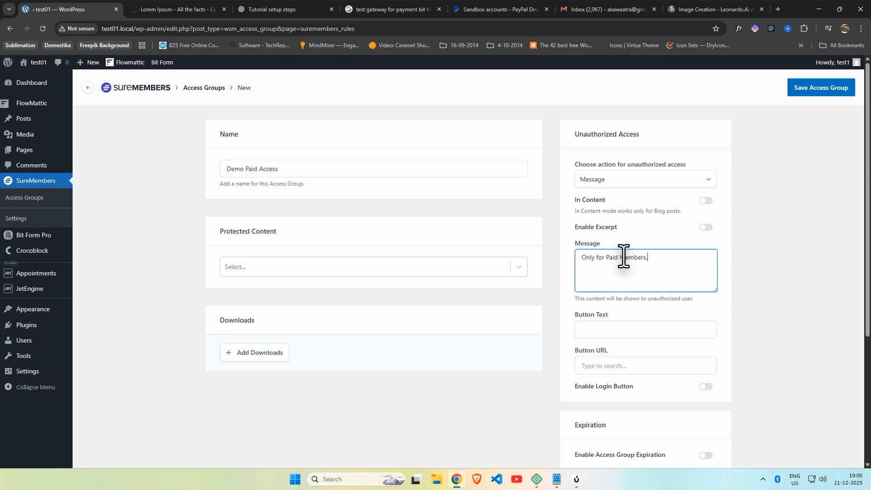
pyautogui.scroll(-2, 623, 257)
pyautogui.click(620, 238)
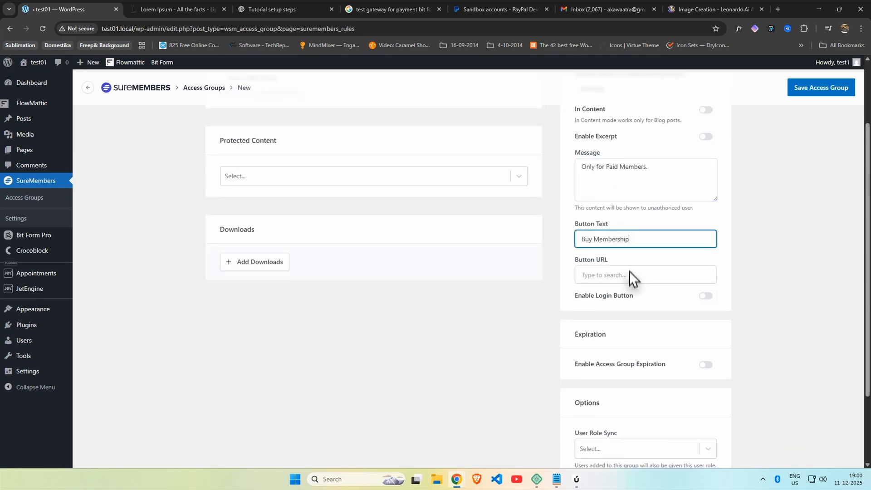
pyautogui.click(649, 275)
pyautogui.scroll(-2, 638, 275)
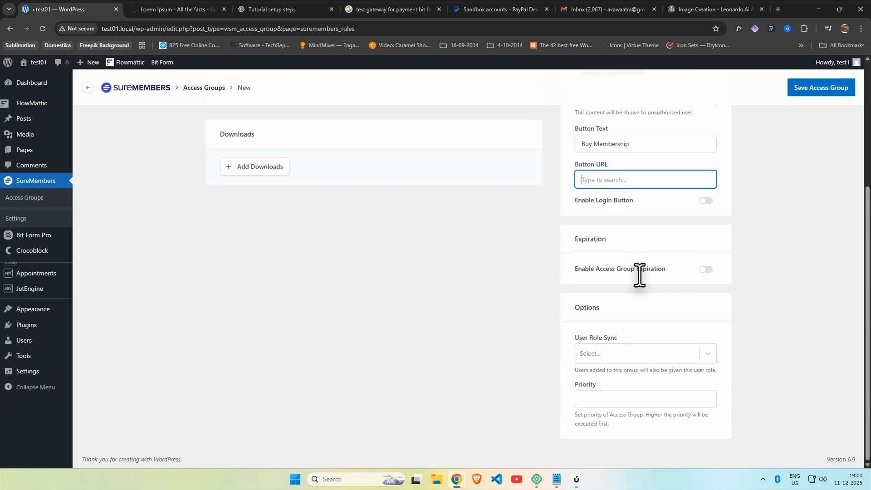
pyautogui.scroll(4, 672, 268)
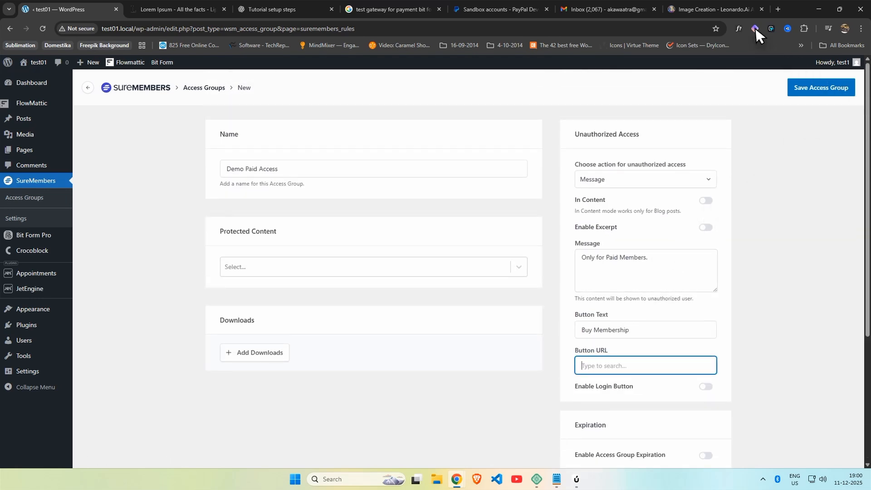
pyautogui.click(824, 91)
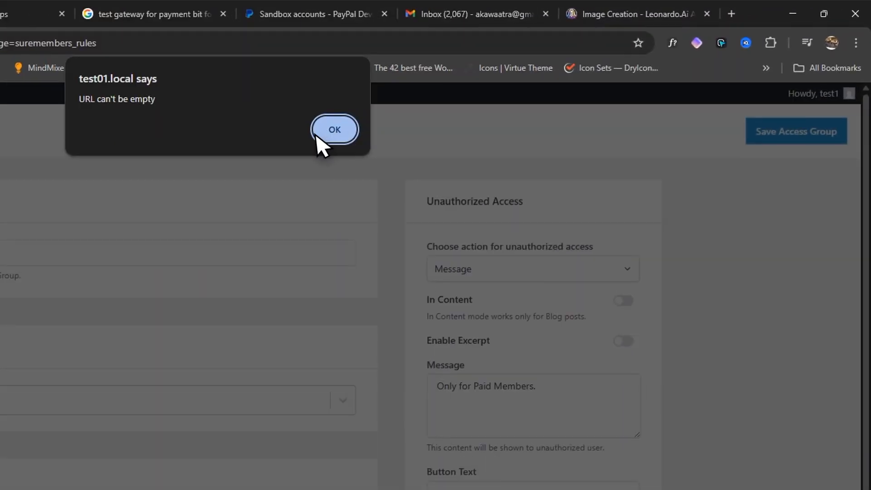
pyautogui.click(509, 87)
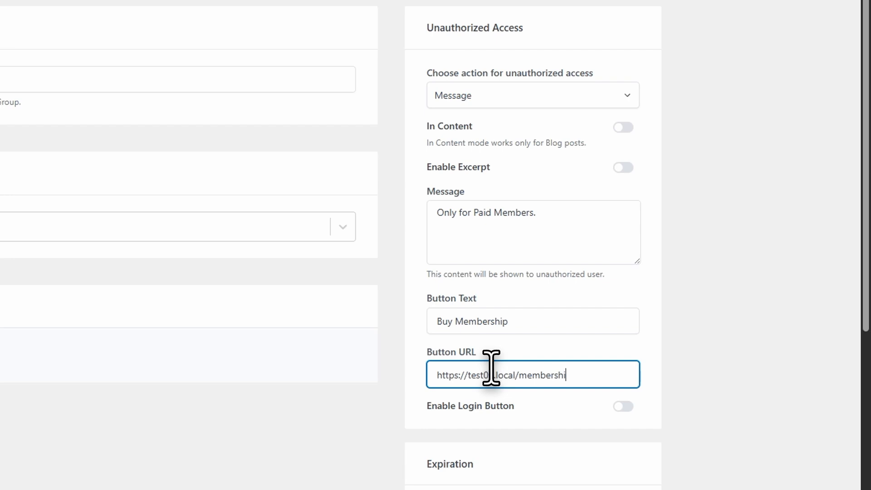
pyautogui.scroll(-4, 521, 301)
pyautogui.scroll(1, 521, 301)
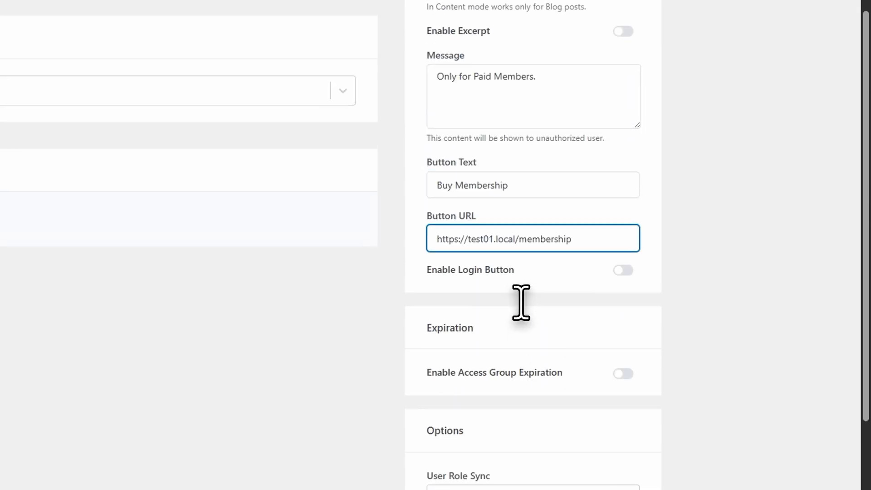
pyautogui.click(623, 270)
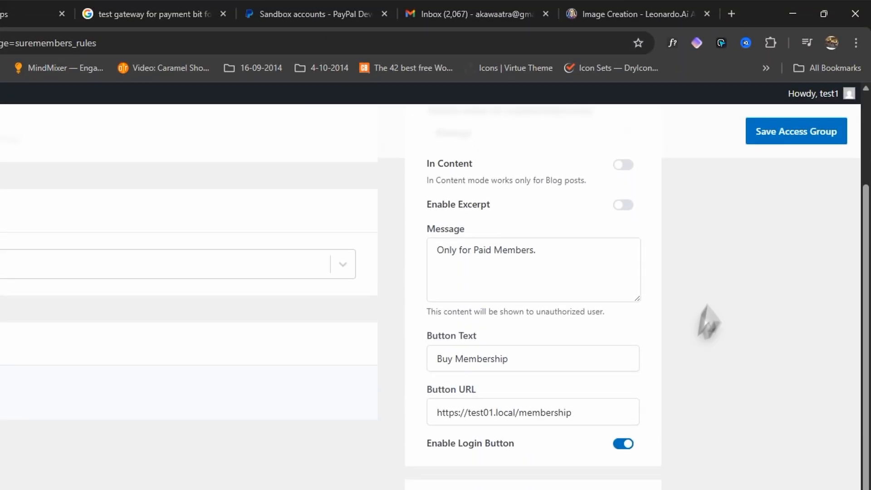
pyautogui.click(792, 136)
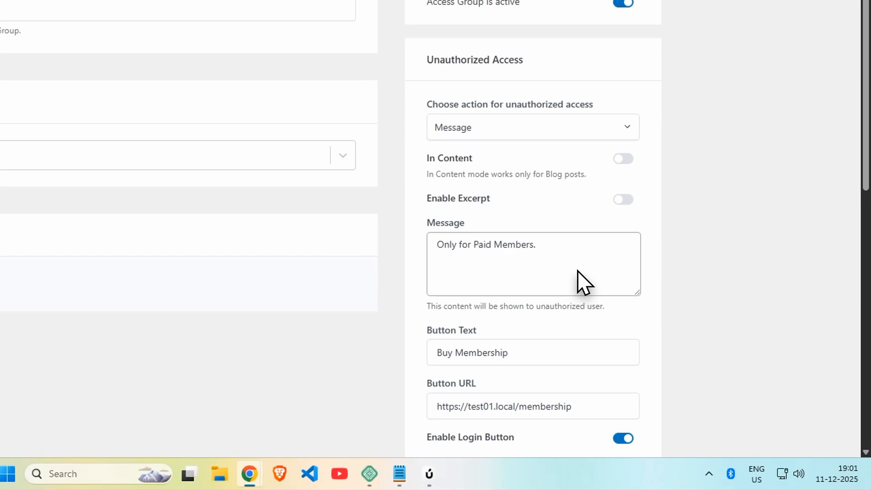
# Step: Copy the button URL and go to the Pages list
pyautogui.doubleClick(584, 407)
pyautogui.click(584, 407)
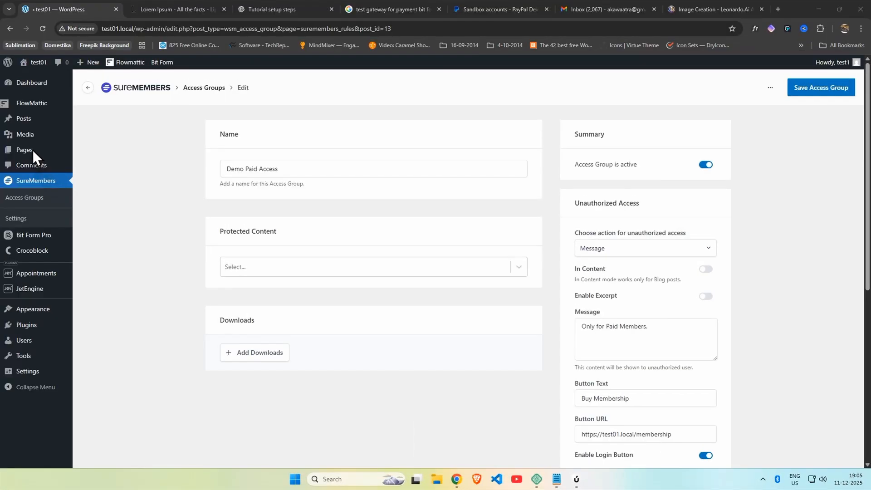
pyautogui.click(31, 150)
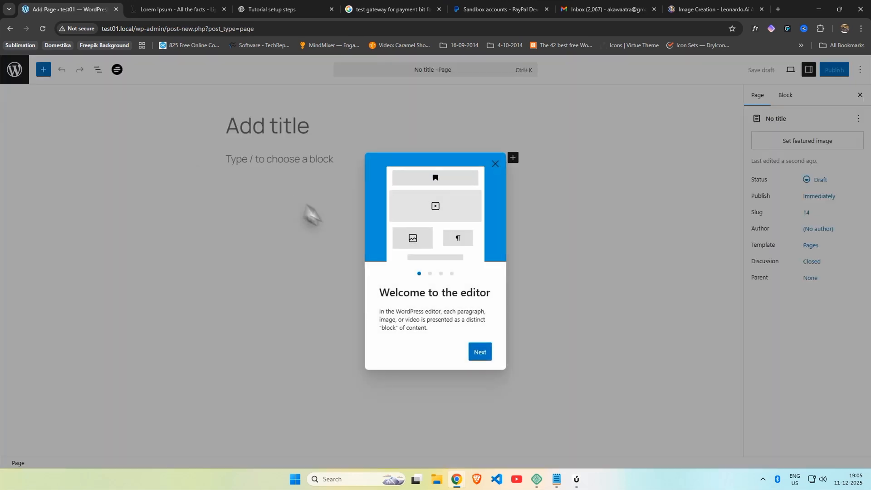
# Step: Publish a new empty page titled 'Membership'
pyautogui.click(480, 352)
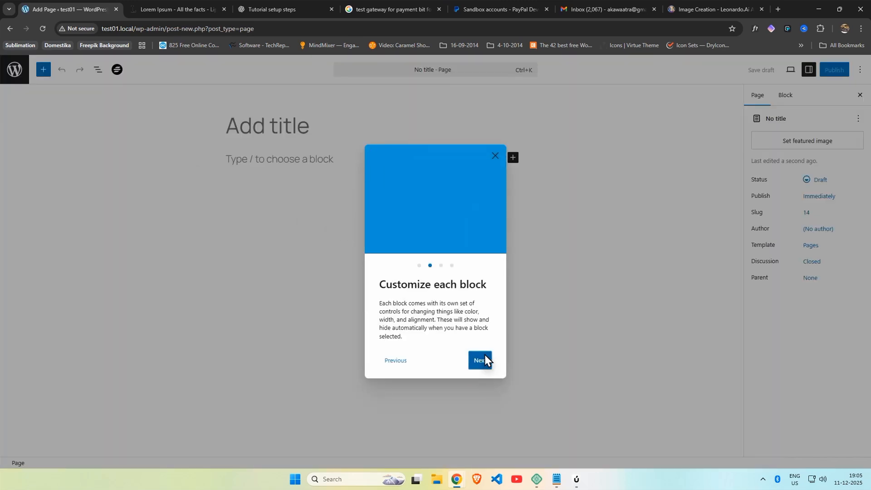
pyautogui.click(495, 162)
pyautogui.click(831, 94)
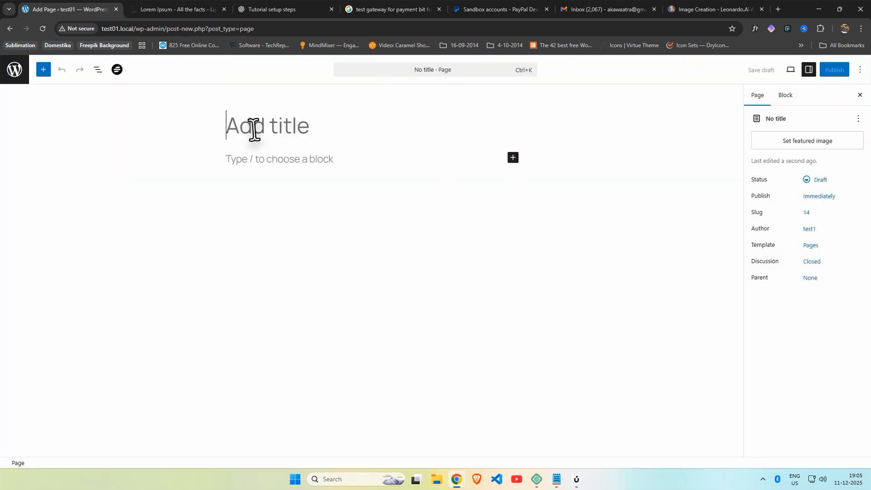
pyautogui.write('Membership')
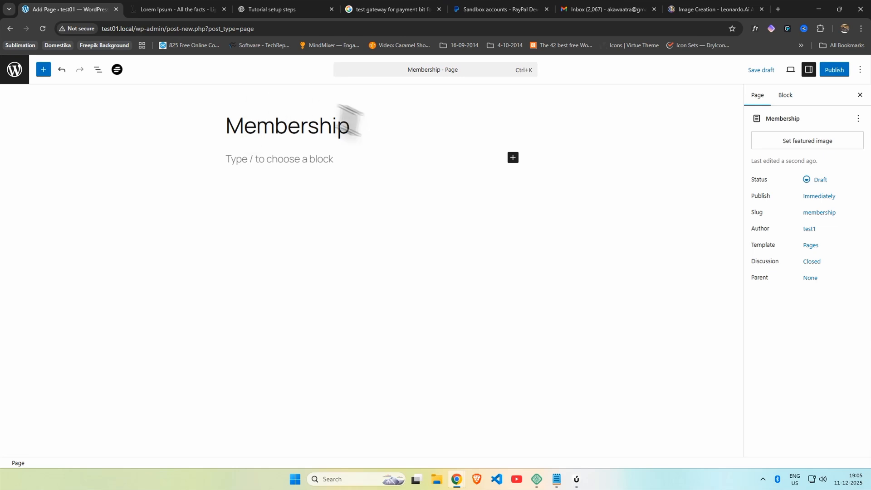
pyautogui.click(843, 74)
pyautogui.click(835, 70)
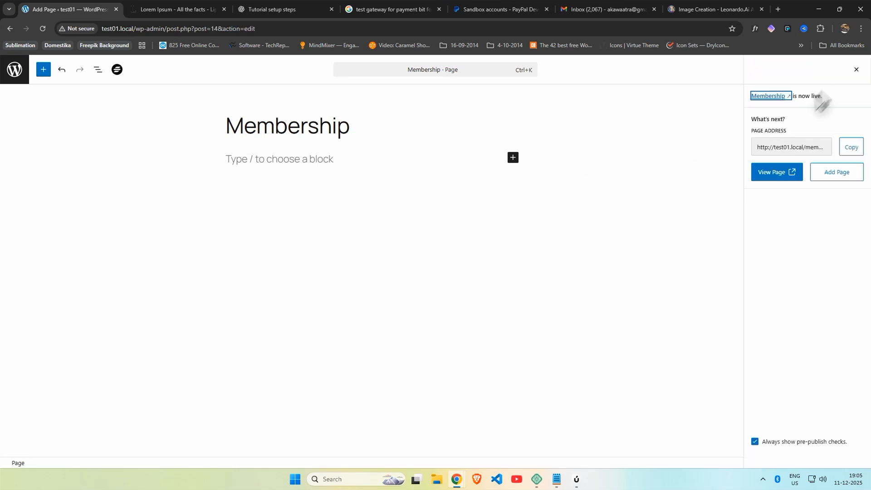
# Step: Check the live Membership page at test01.local/membership, then close its tab
pyautogui.click(89, 449)
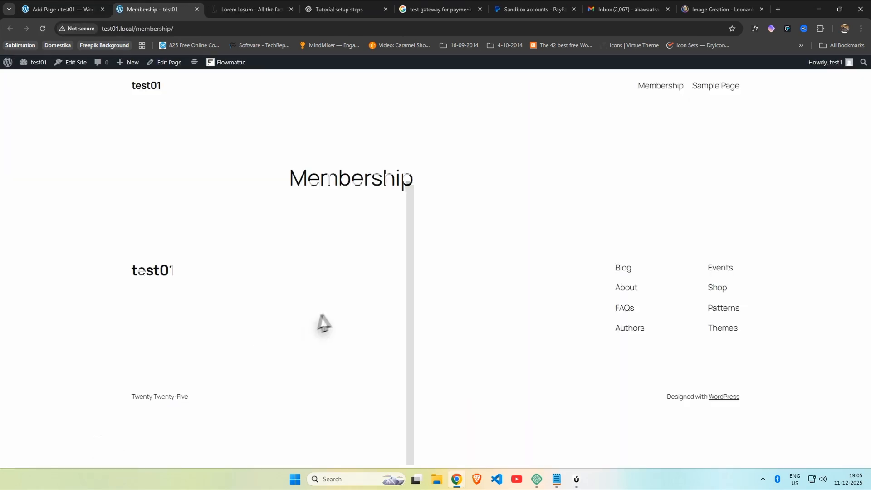
pyautogui.click(69, 6)
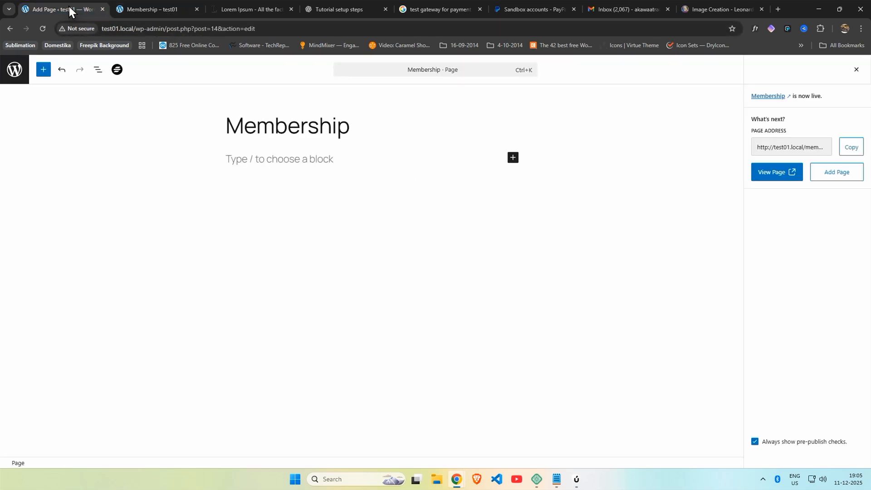
pyautogui.click(184, 14)
pyautogui.click(197, 9)
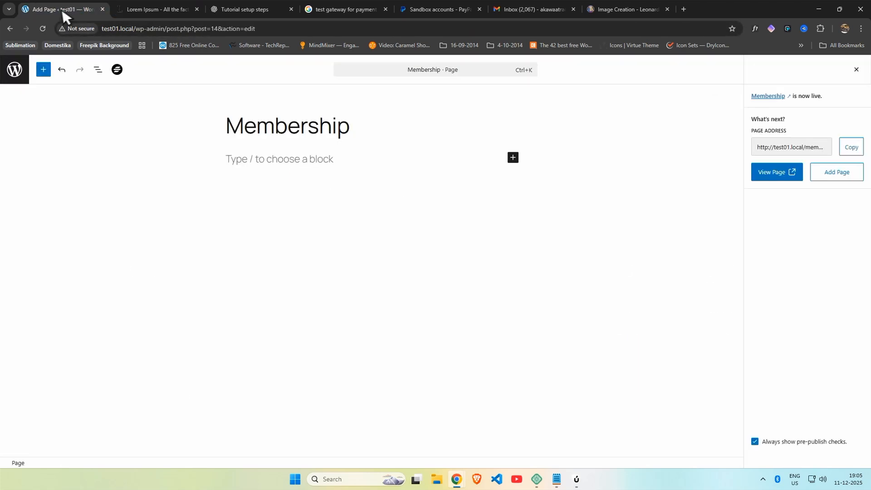
# Step: Start a new post titled 'Test Post 1'
pyautogui.click(14, 69)
pyautogui.click(23, 119)
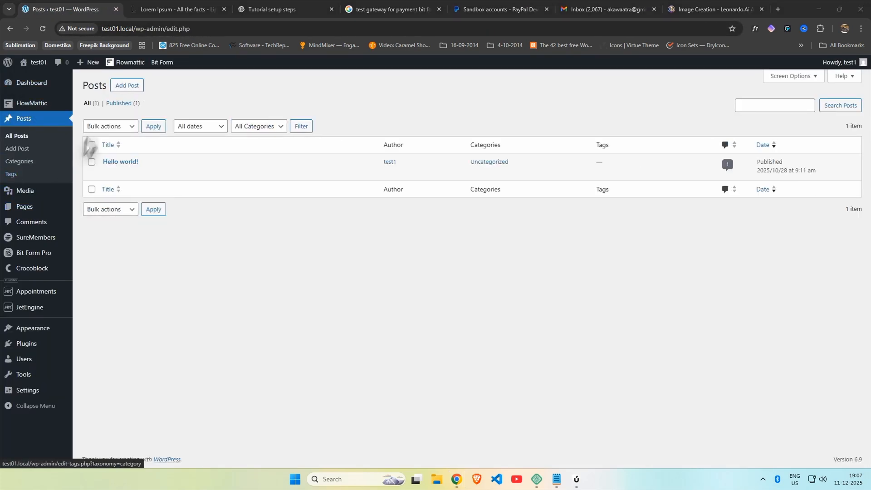
pyautogui.click(134, 93)
pyautogui.write('Post 1')
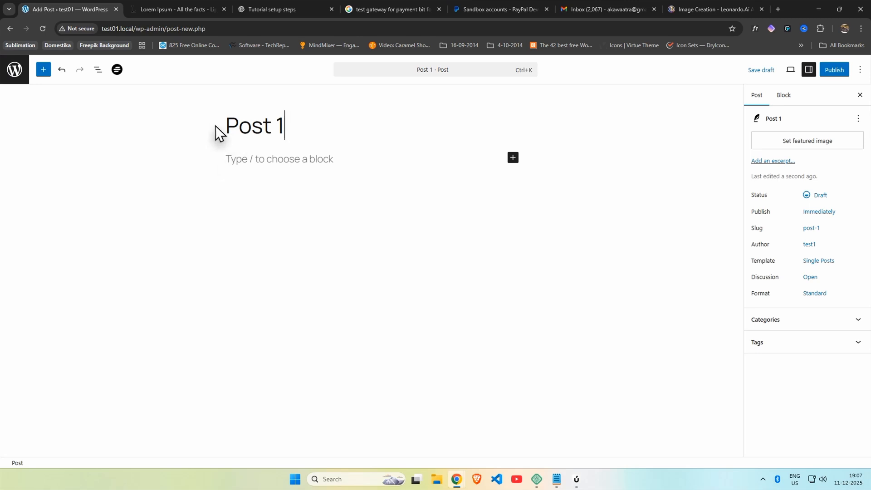
pyautogui.click(225, 127)
pyautogui.write('Test')
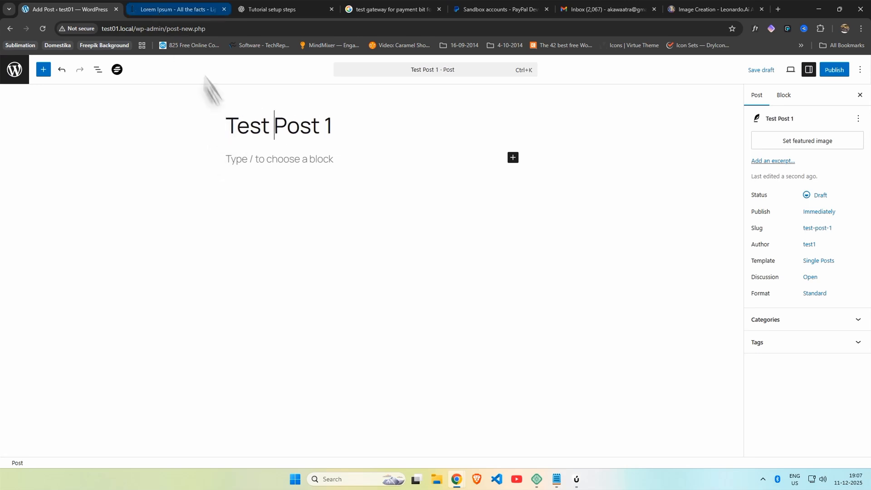
# Step: Copy Lorem Ipsum passages from lipsum.com and paste them into the Test Post 1 body
pyautogui.click(175, 9)
pyautogui.scroll(-4, 231, 122)
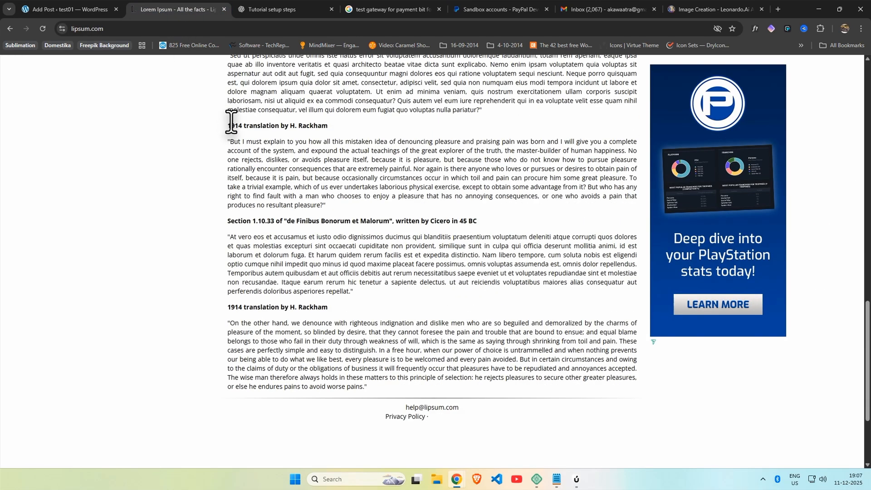
pyautogui.scroll(2, 231, 122)
pyautogui.moveTo(225, 71); pyautogui.dragTo(476, 302)
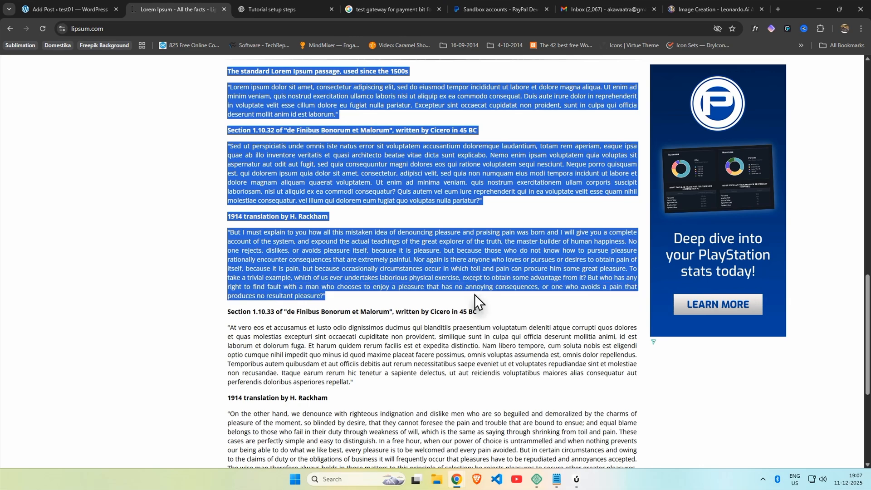
pyautogui.hotkey('ctrl', 'c')
pyautogui.click(73, 10)
pyautogui.hotkey('ctrl', 'v')
pyautogui.scroll(10, 328, 249)
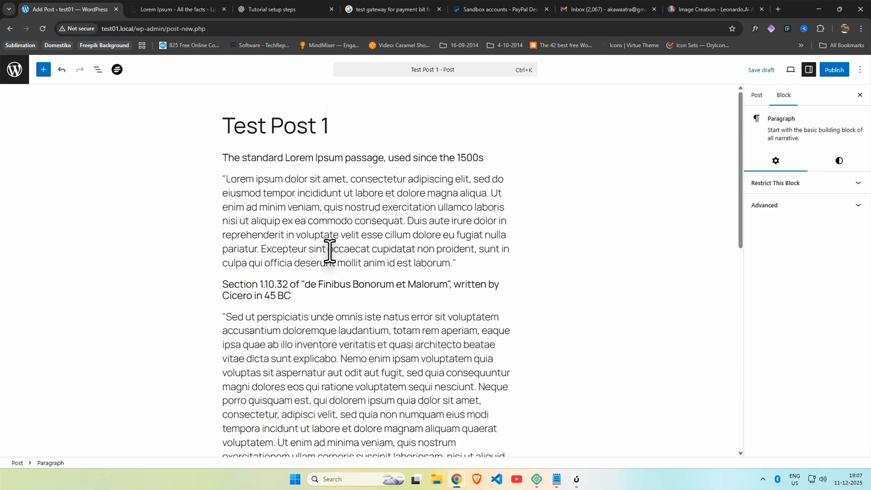
pyautogui.click(458, 265)
pyautogui.scroll(-6, 459, 268)
pyautogui.scroll(4, 458, 269)
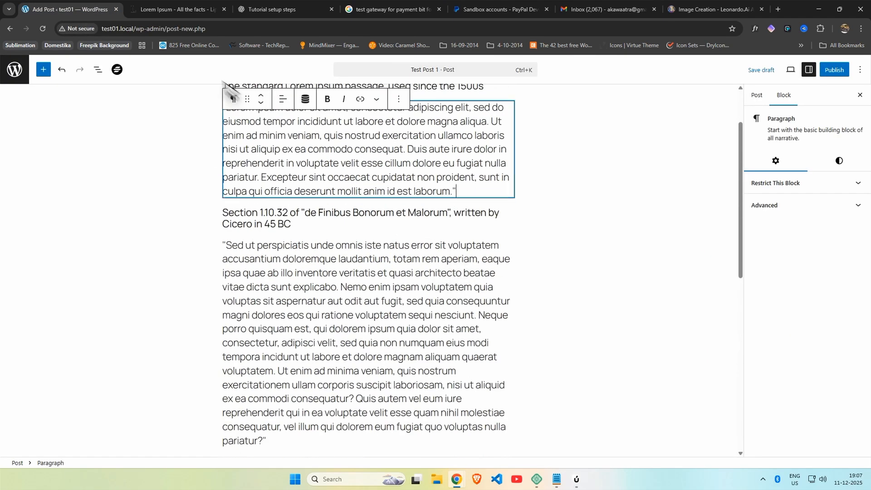
# Step: Publish Test Post 1, view it live, and return to the Dashboard
pyautogui.click(831, 71)
pyautogui.click(831, 70)
pyautogui.click(84, 449)
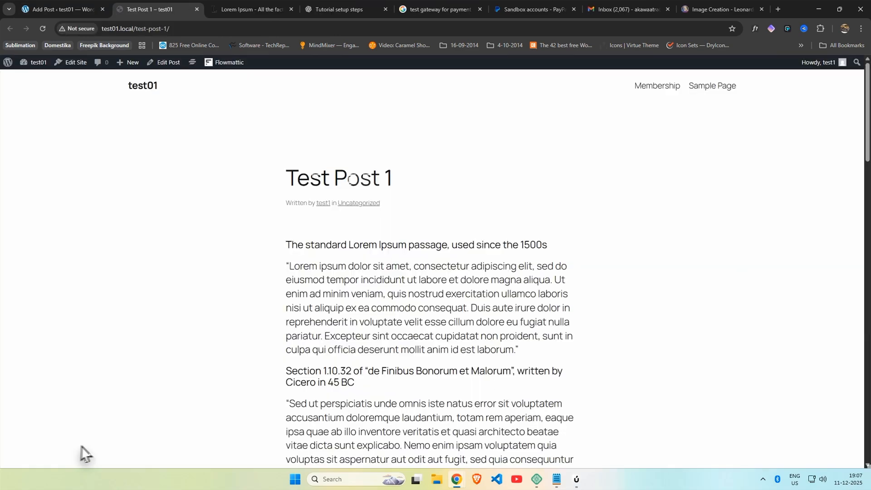
pyautogui.scroll(-10, 295, 251)
pyautogui.scroll(10, 377, 264)
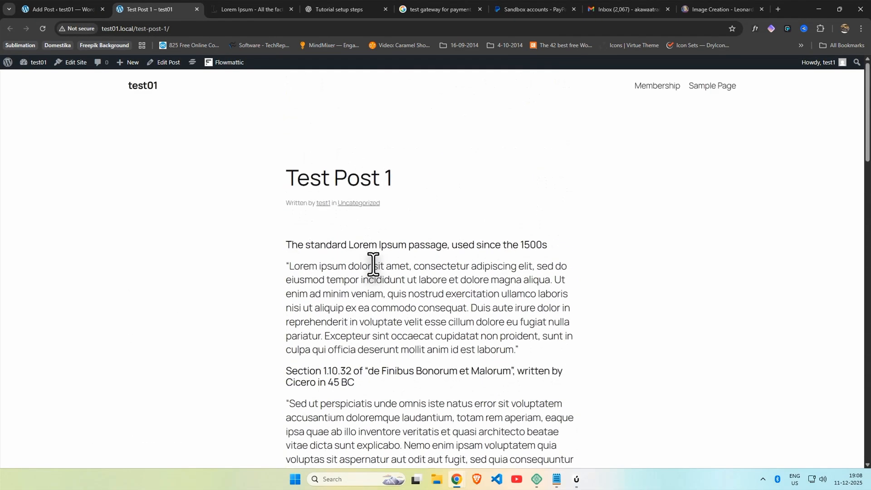
pyautogui.click(23, 67)
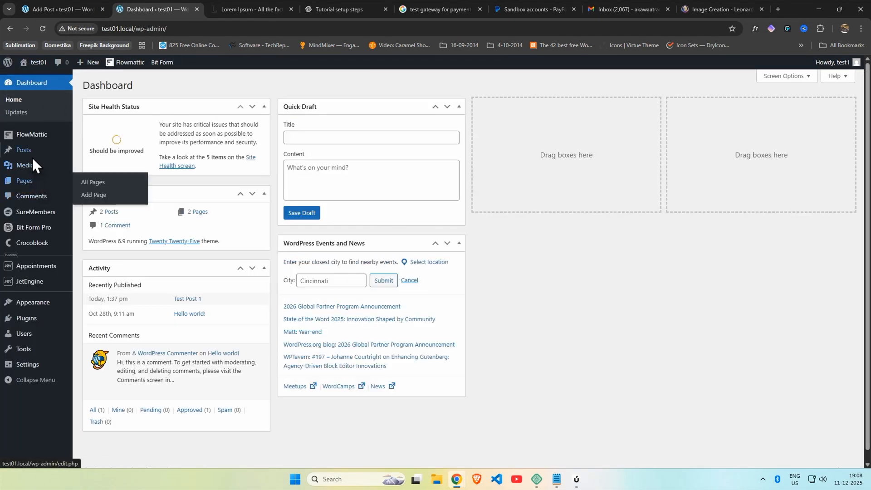
# Step: Create 'Test Post 2' and paste Lorem Ipsum text from lipsum.com into its body
pyautogui.click(136, 162)
pyautogui.write('Test')
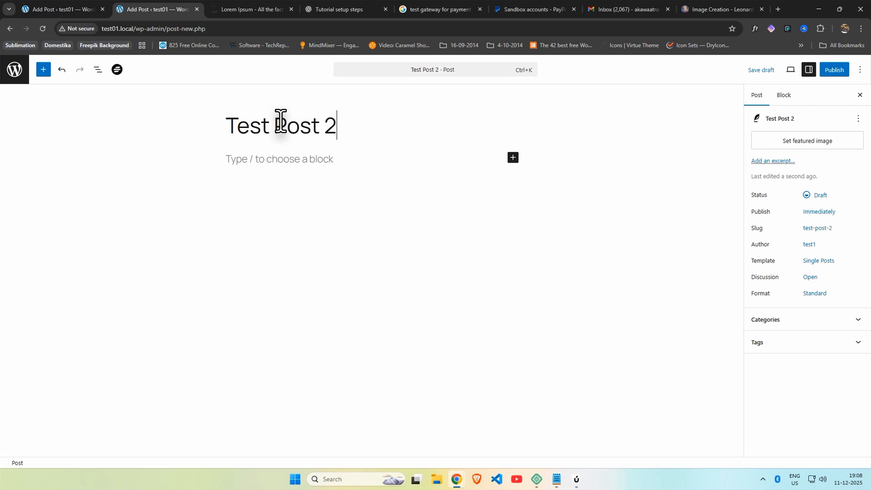
pyautogui.write(' Post 2')
pyautogui.hotkey('ctrl', 'Tab')
pyautogui.click(281, 227)
pyautogui.scroll(4, 254, 213)
pyautogui.moveTo(227, 205); pyautogui.dragTo(364, 260)
pyautogui.scroll(-8, 327, 257)
pyautogui.hotkey('ctrl', 'c')
pyautogui.hotkey('ctrl', 'shift', 'Tab')
pyautogui.click(263, 161)
pyautogui.hotkey('ctrl', 'v')
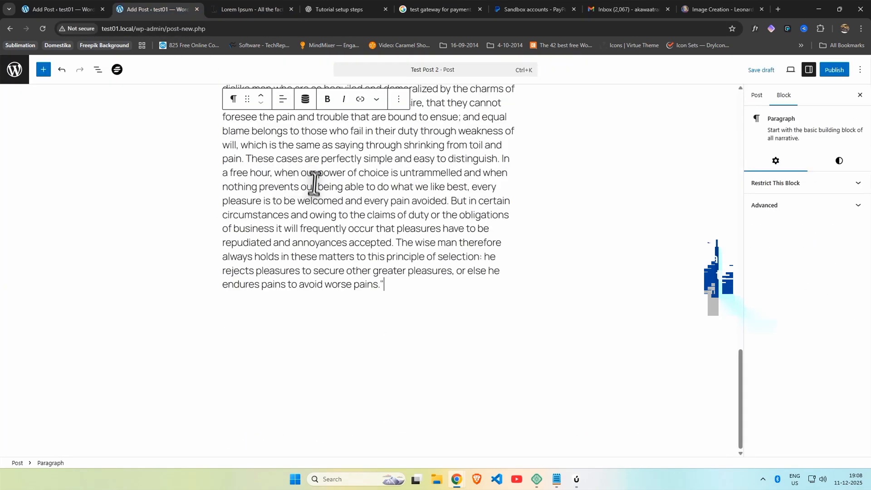
pyautogui.scroll(10, 315, 185)
pyautogui.scroll(-5, 336, 224)
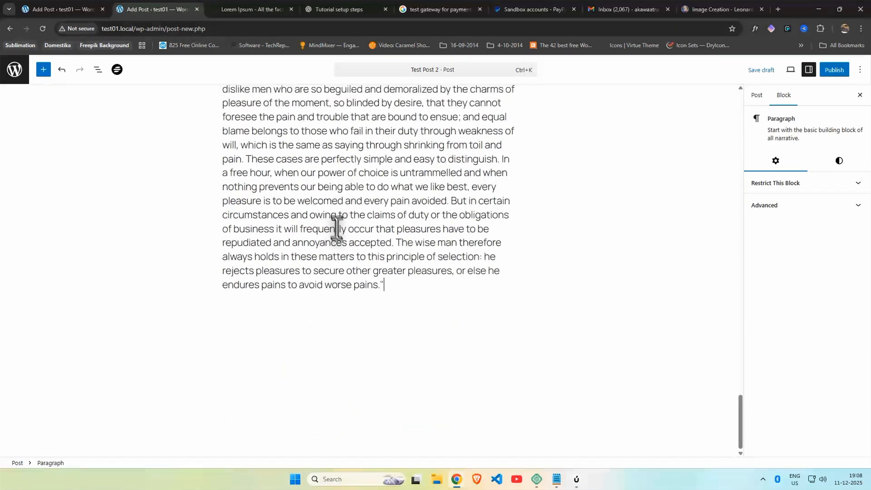
pyautogui.scroll(15, 358, 245)
# Step: Restrict the 'Sed ut perspiciatis' paragraph to the Demo Paid Access group
pyautogui.click(413, 345)
pyautogui.scroll(-4, 418, 349)
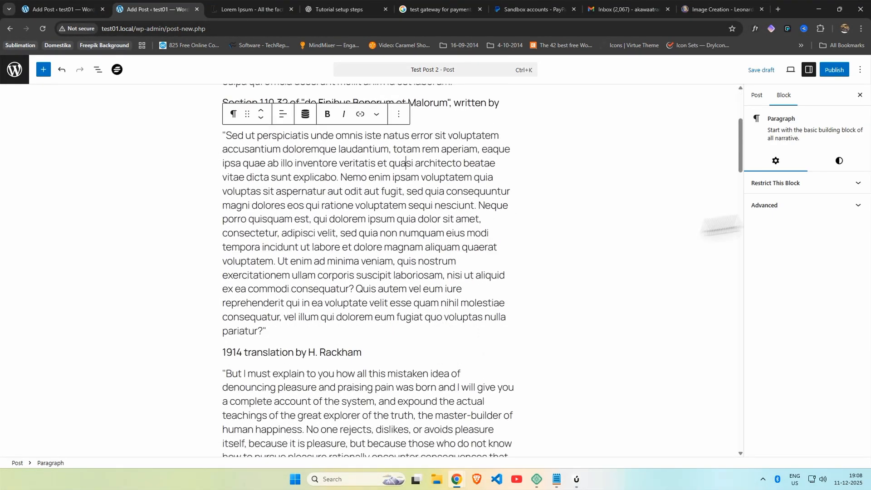
pyautogui.click(799, 183)
pyautogui.click(399, 115)
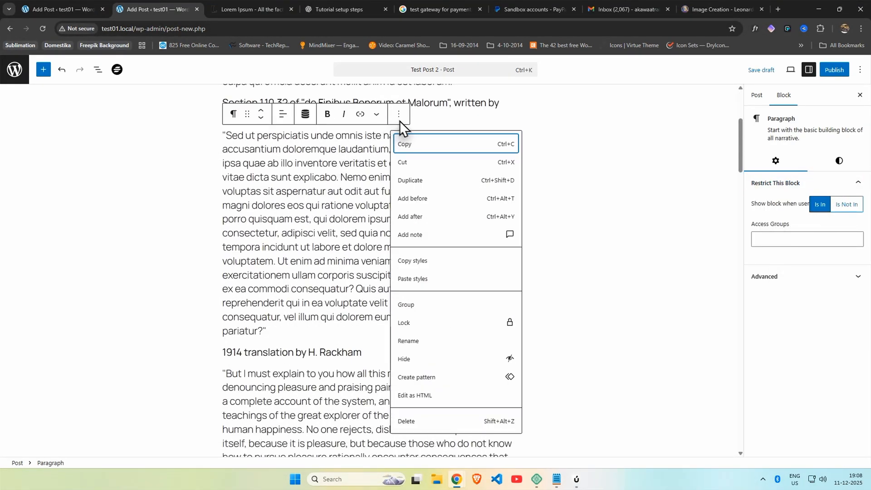
pyautogui.click(806, 239)
pyautogui.click(798, 254)
pyautogui.scroll(4, 400, 182)
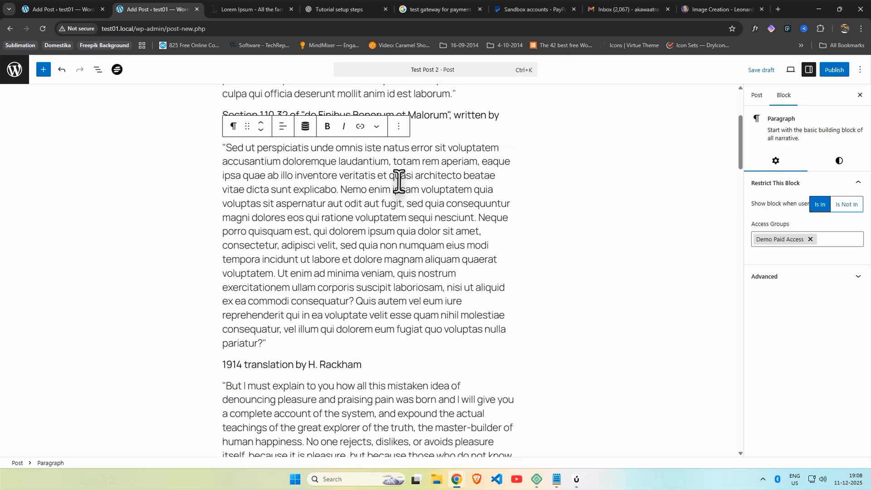
pyautogui.scroll(-8, 399, 181)
# Step: Restrict the '1914 translation by H. Rackham' heading and its paragraph to Demo Paid Access
pyautogui.click(426, 170)
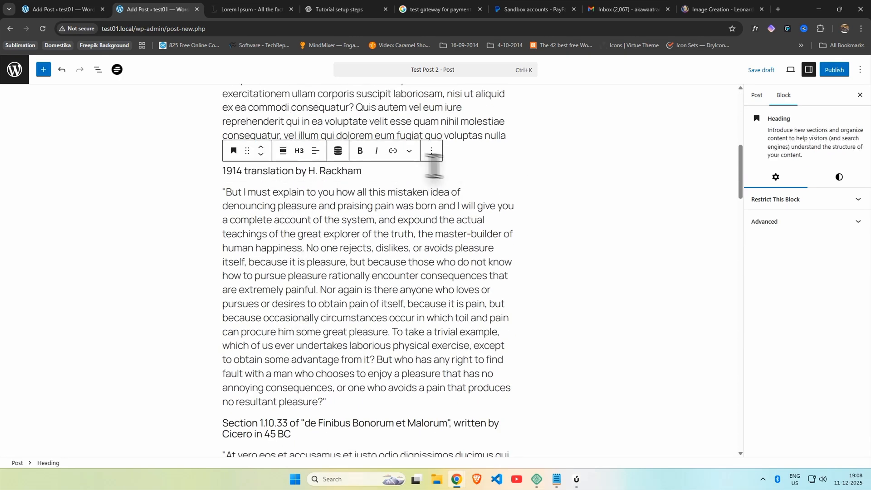
pyautogui.click(790, 256)
pyautogui.click(774, 269)
pyautogui.click(370, 236)
pyautogui.click(774, 204)
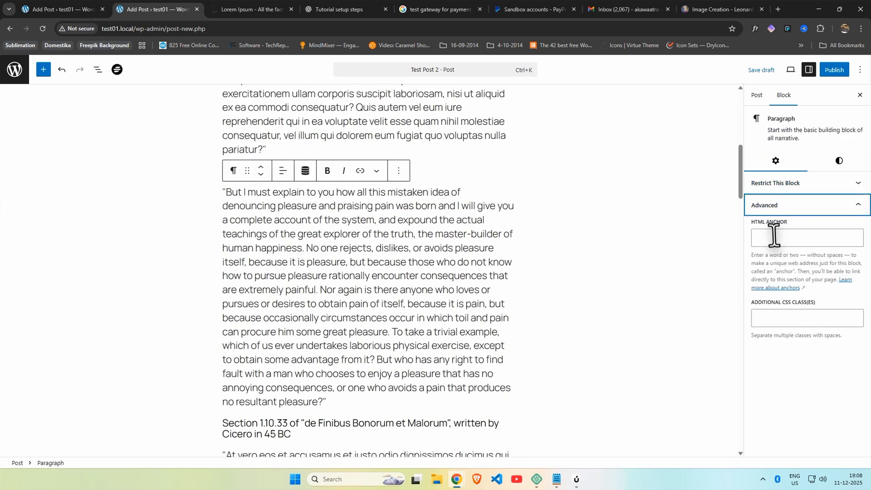
pyautogui.click(774, 205)
pyautogui.click(773, 185)
pyautogui.click(789, 239)
pyautogui.click(790, 254)
# Step: Restrict the 'Section 1.10.33' heading and the paragraph below it to Demo Paid Access
pyautogui.scroll(7, 403, 236)
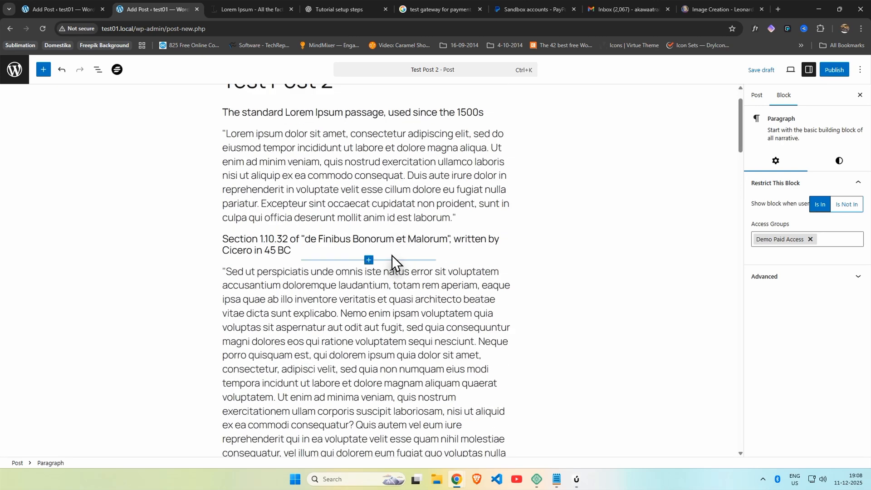
pyautogui.scroll(-11, 390, 272)
pyautogui.scroll(-1, 386, 277)
pyautogui.click(357, 196)
pyautogui.click(790, 199)
pyautogui.click(792, 255)
pyautogui.click(790, 271)
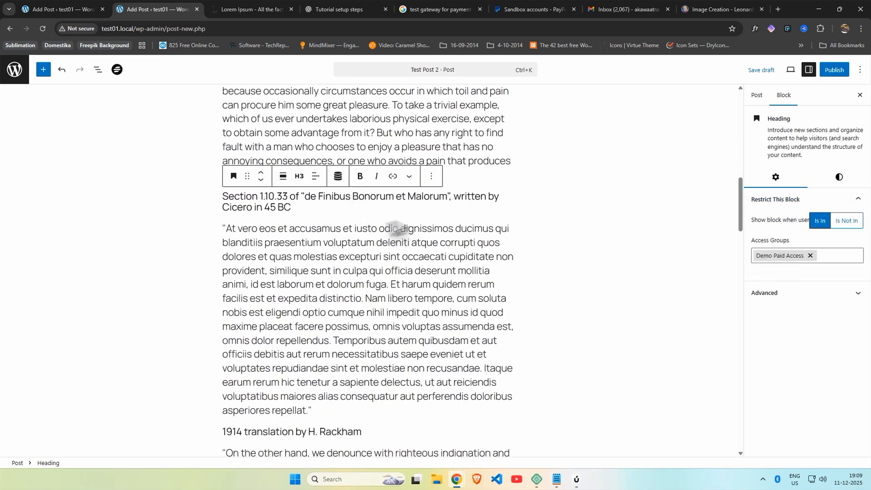
pyautogui.click(331, 201)
pyautogui.click(331, 234)
pyautogui.click(789, 237)
pyautogui.click(790, 254)
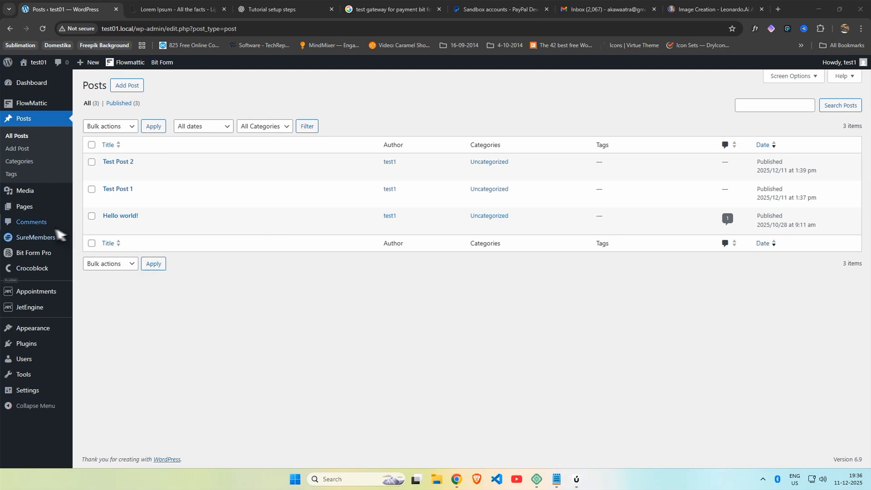
# Step: Open Bit Form Pro and create the first form from the Blank template
pyautogui.click(43, 253)
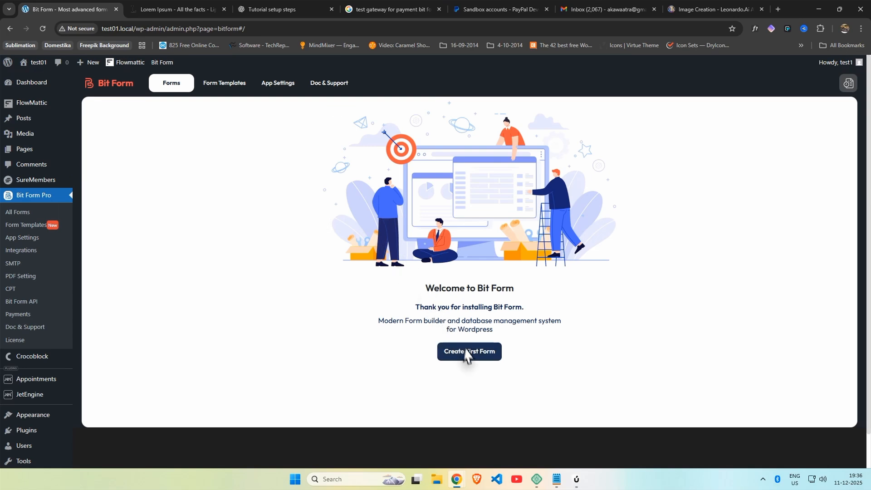
pyautogui.click(473, 355)
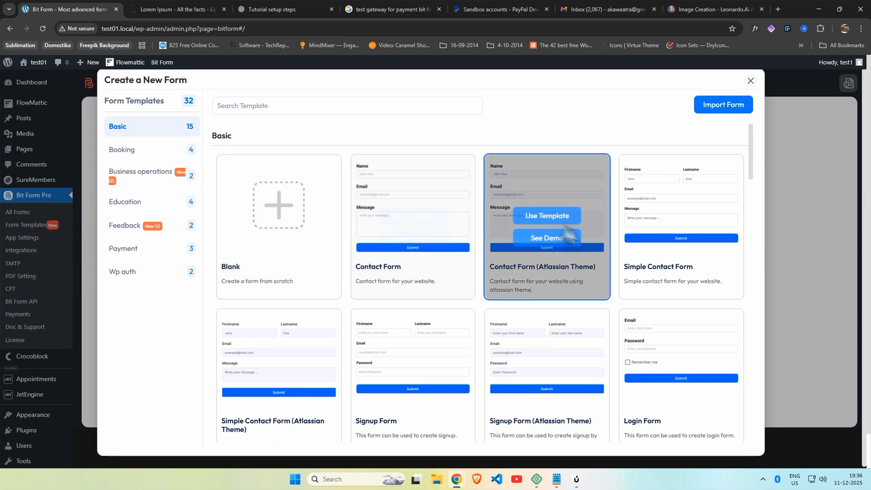
pyautogui.click(260, 232)
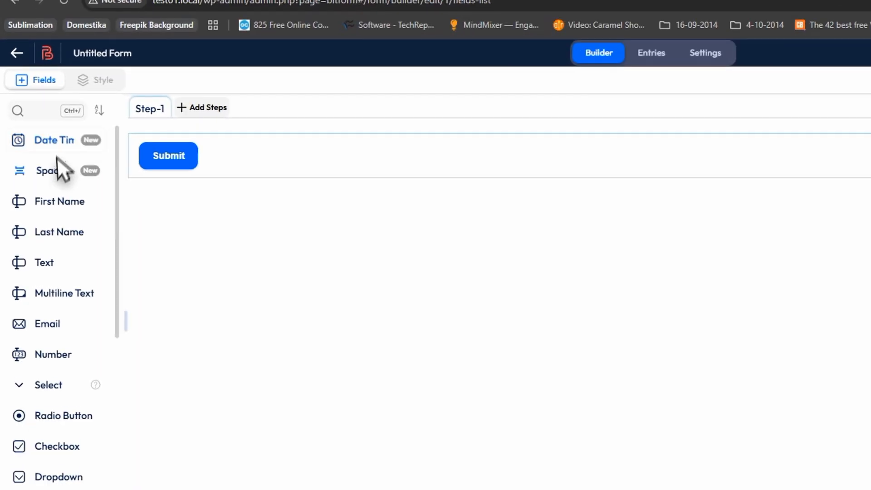
# Step: Add First Name, Email and a PayPal payment field to the Untitled Form
pyautogui.moveTo(56, 202); pyautogui.dragTo(241, 135)
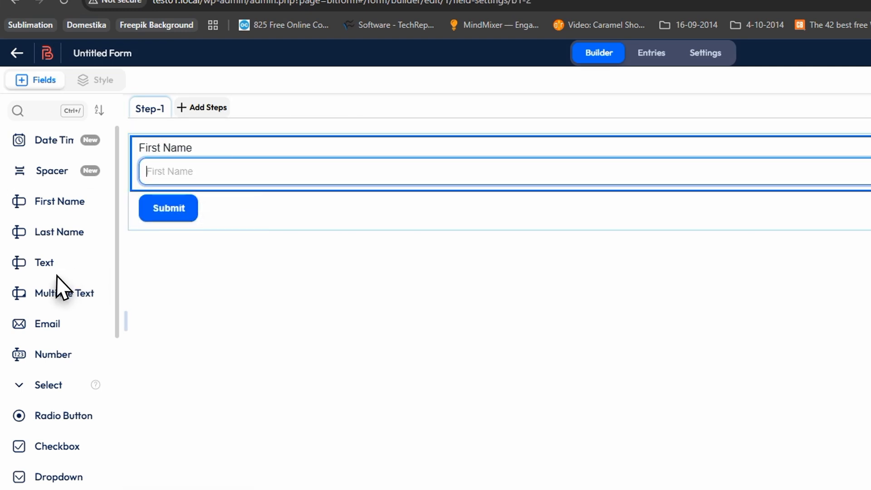
pyautogui.moveTo(59, 329); pyautogui.dragTo(218, 230)
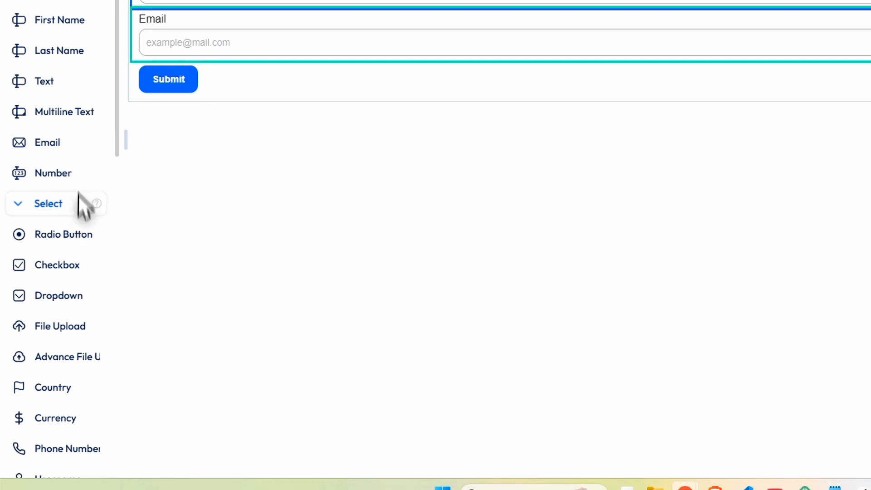
pyautogui.scroll(-2, 73, 58)
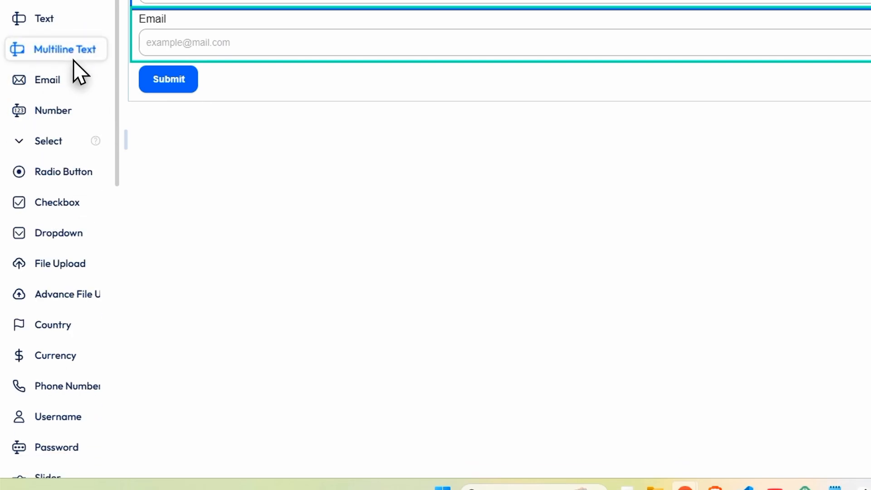
pyautogui.scroll(-2, 73, 60)
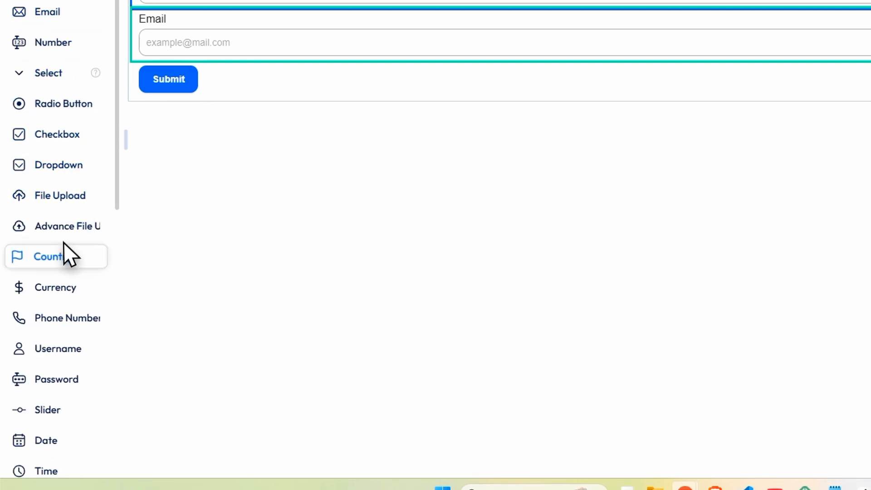
pyautogui.scroll(-8, 62, 272)
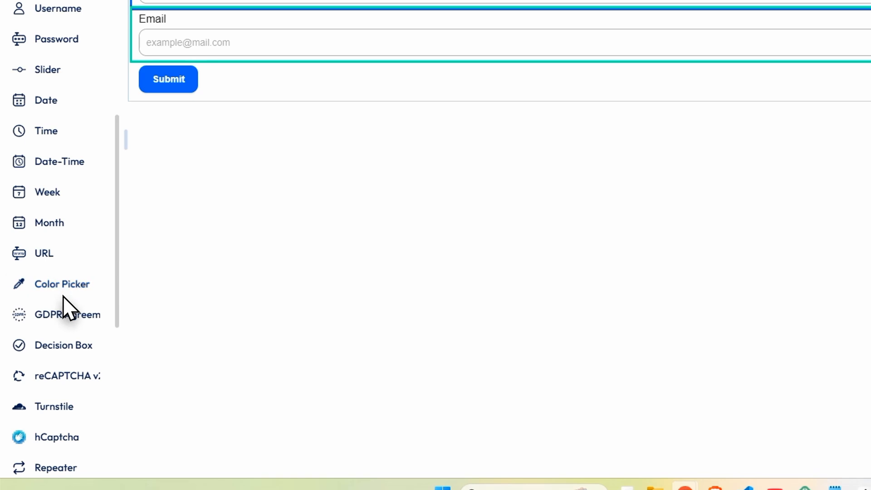
pyautogui.scroll(-8, 63, 300)
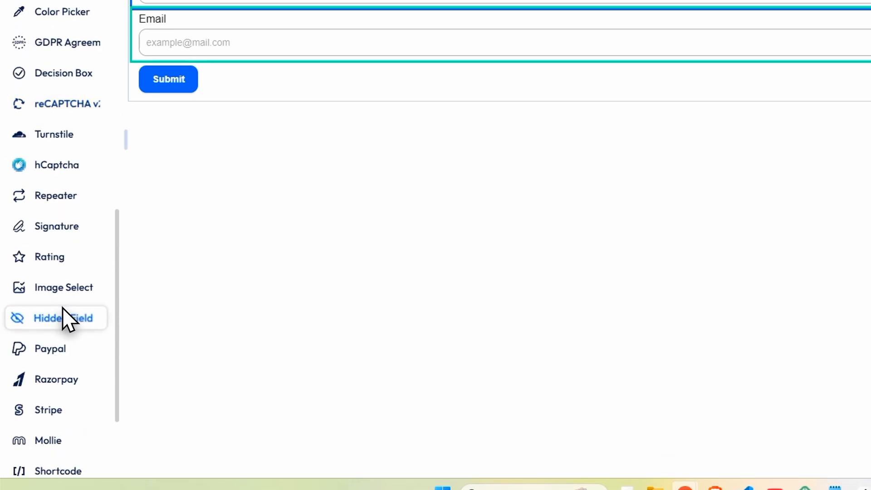
pyautogui.scroll(-2, 62, 313)
pyautogui.moveTo(51, 290); pyautogui.dragTo(257, 58)
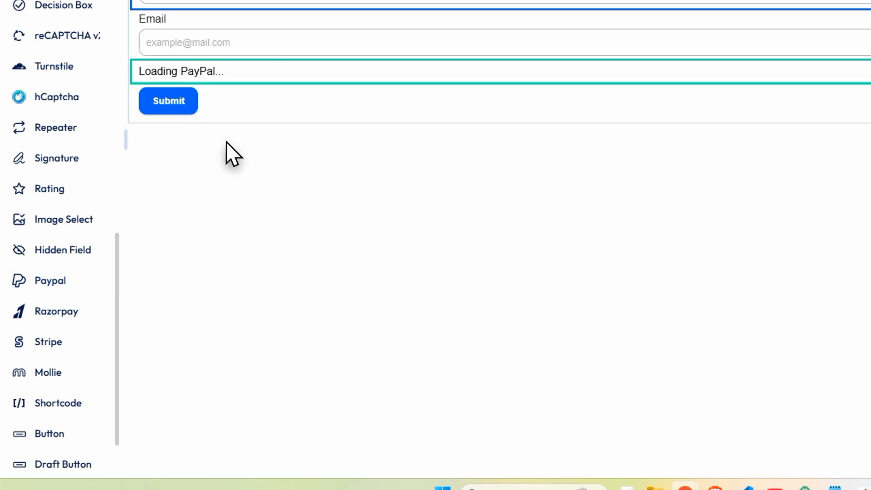
# Step: Add a Password field below Email and a Username field below First Name
pyautogui.scroll(-6, 59, 359)
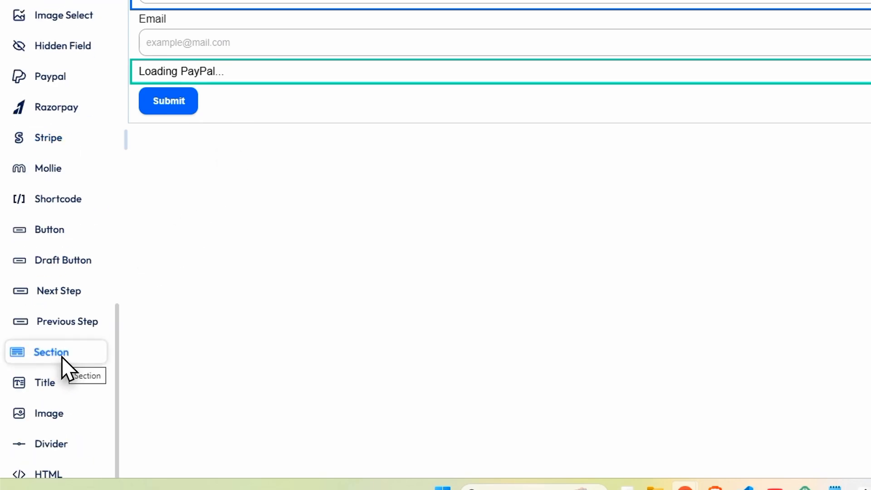
pyautogui.scroll(-4, 63, 364)
pyautogui.scroll(10, 65, 281)
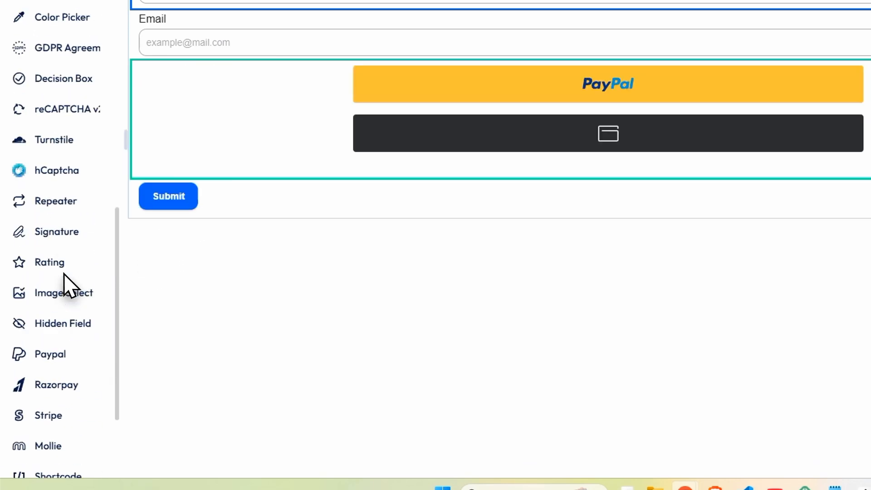
pyautogui.scroll(10, 63, 274)
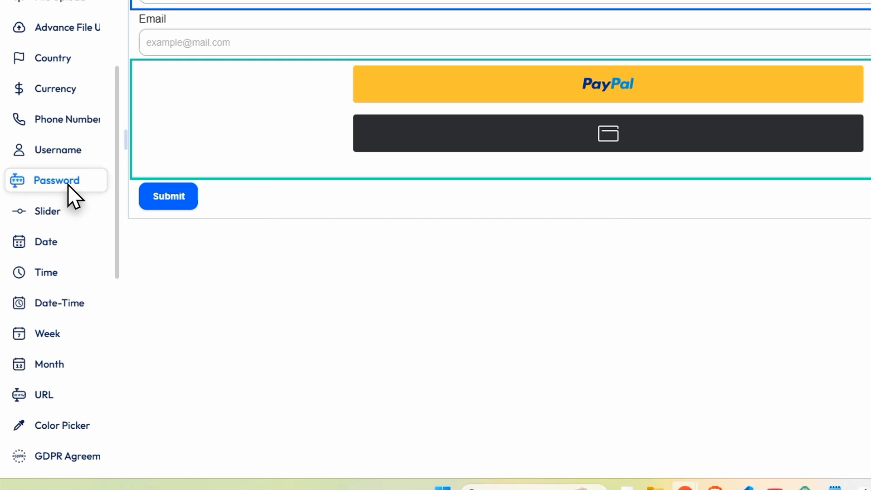
pyautogui.moveTo(67, 184); pyautogui.dragTo(265, 59)
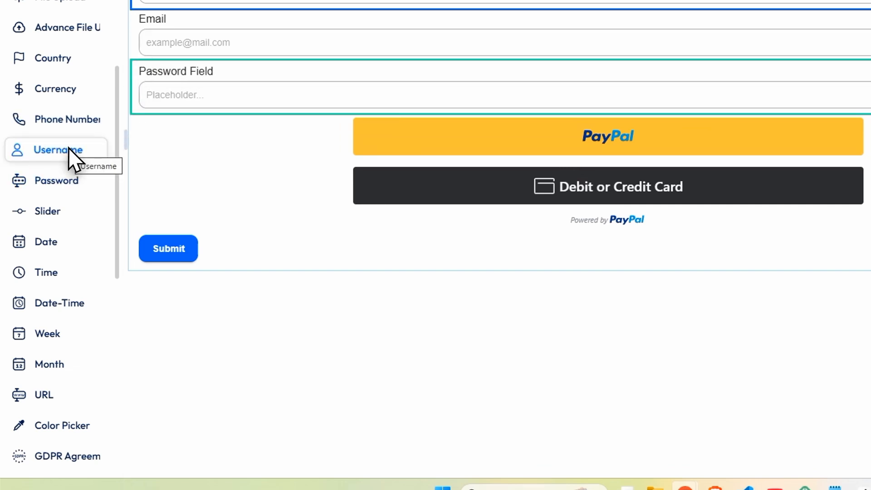
pyautogui.moveTo(71, 152); pyautogui.dragTo(268, 59)
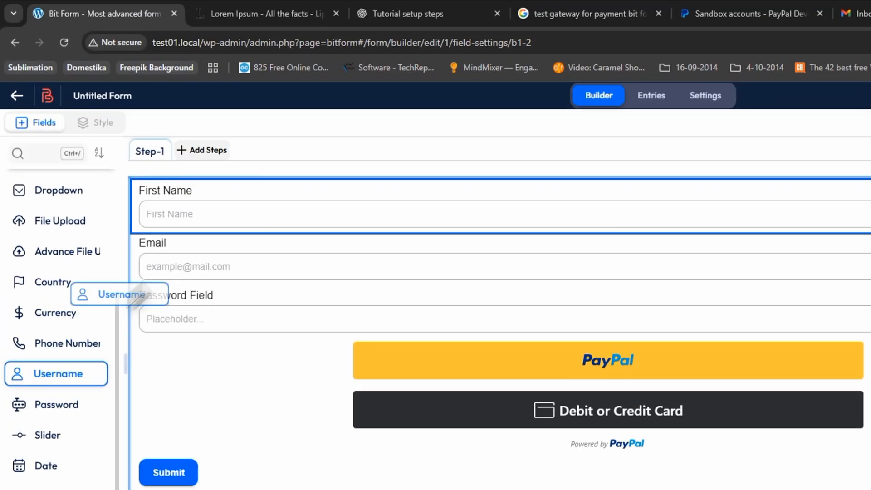
pyautogui.moveTo(267, 282); pyautogui.dragTo(262, 278)
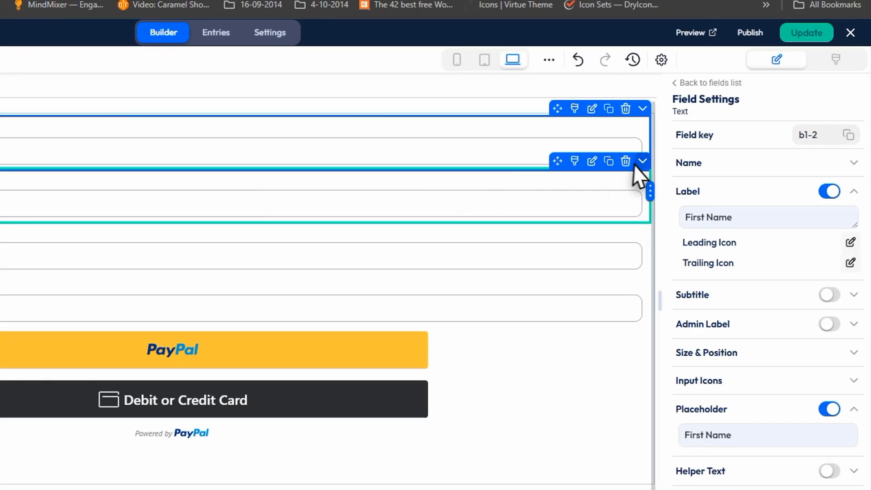
# Step: Delete the Username field, then narrow and re-widen the First Name field
pyautogui.click(626, 161)
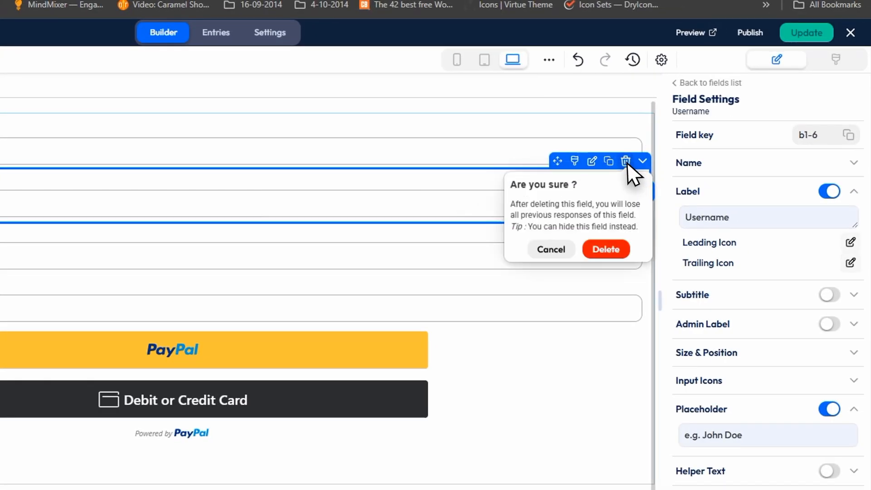
pyautogui.click(598, 253)
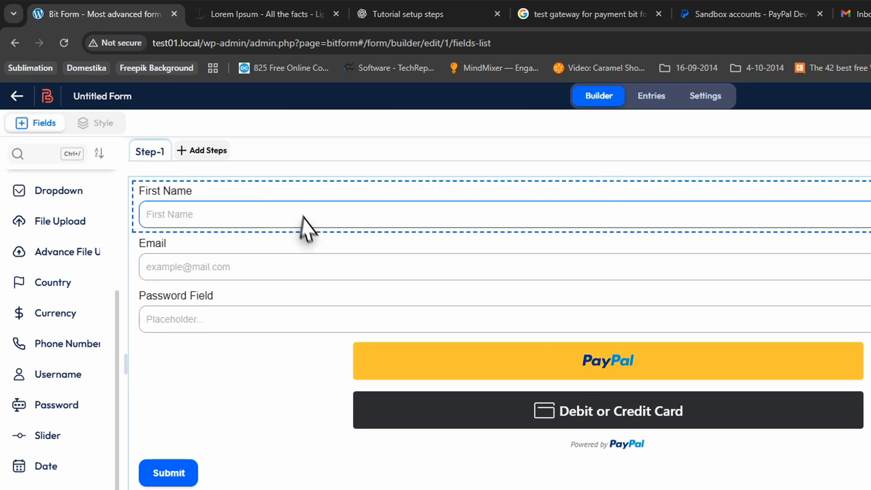
pyautogui.click(294, 197)
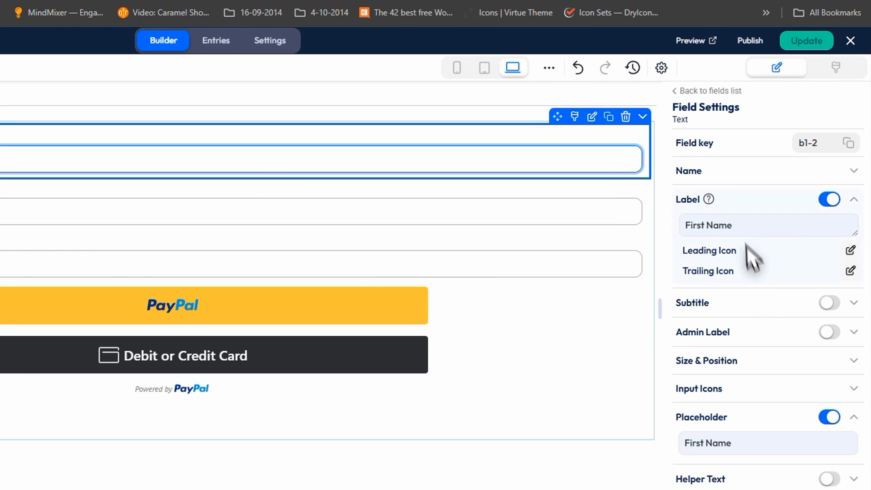
pyautogui.scroll(-5, 753, 272)
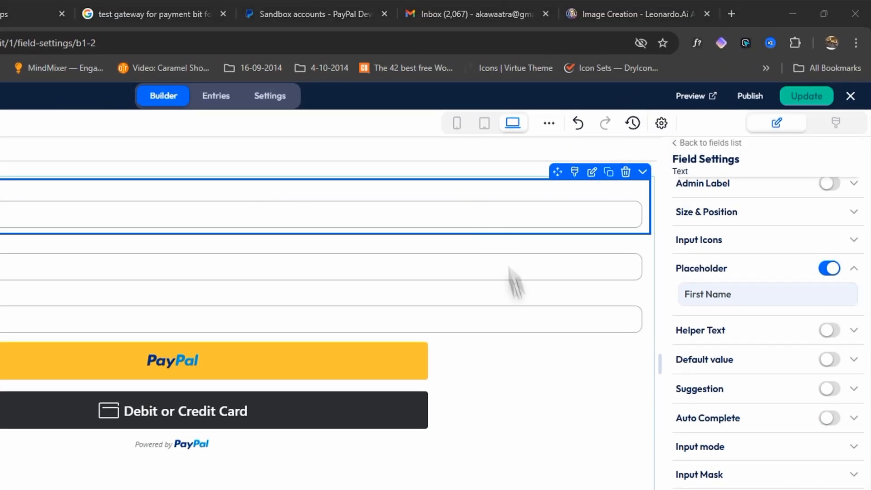
pyautogui.moveTo(650, 207); pyautogui.dragTo(147, 220)
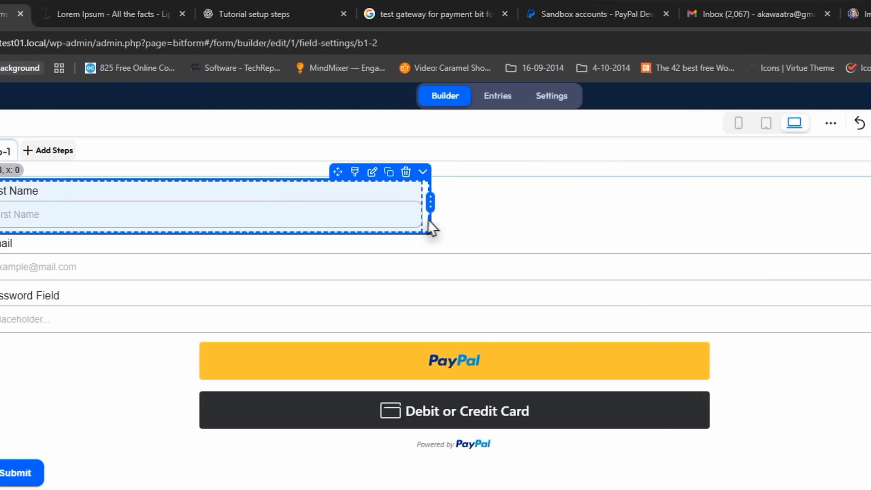
pyautogui.moveTo(428, 220); pyautogui.dragTo(686, 201)
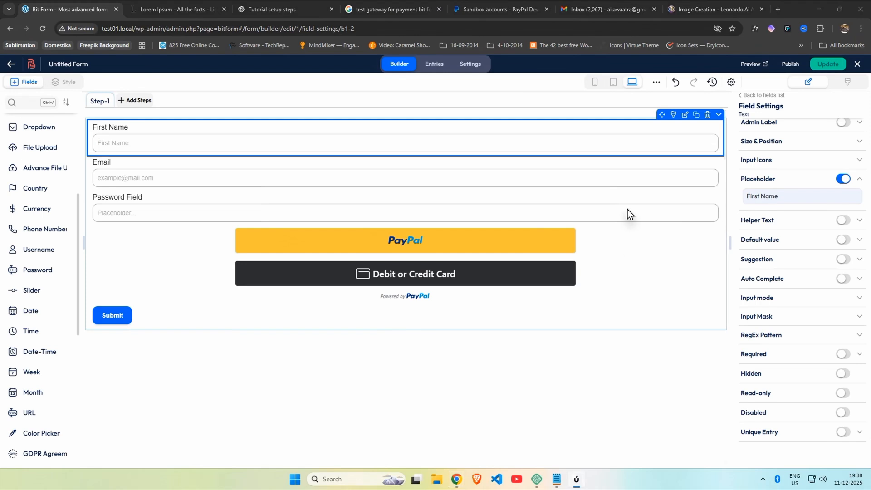
# Step: Give the PayPal field a fixed amount of 100 and save the form with Update
pyautogui.click(208, 254)
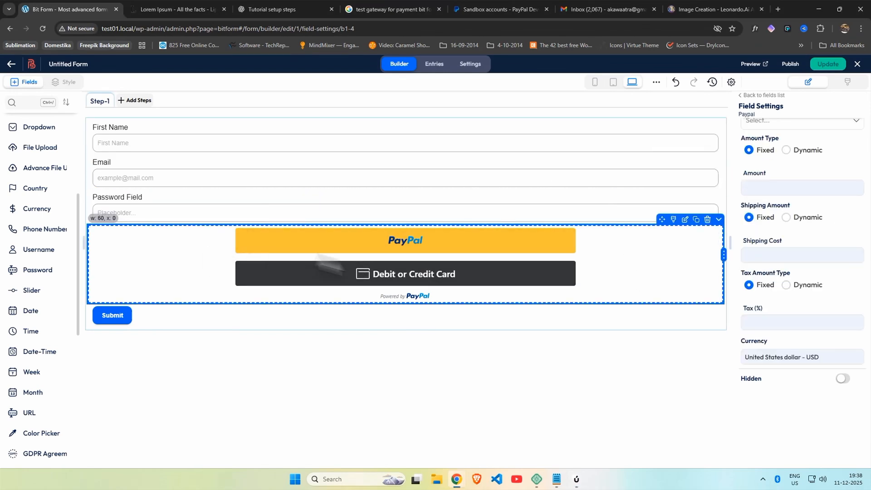
pyautogui.scroll(3, 805, 186)
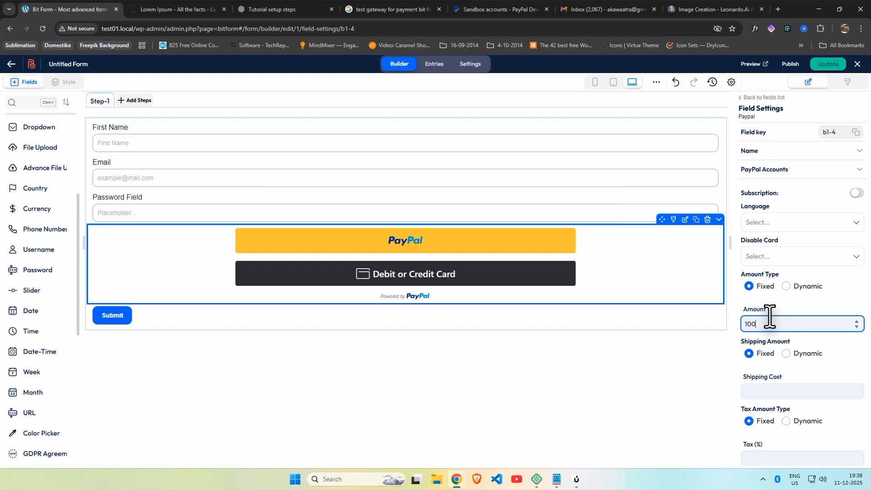
pyautogui.scroll(-1, 782, 327)
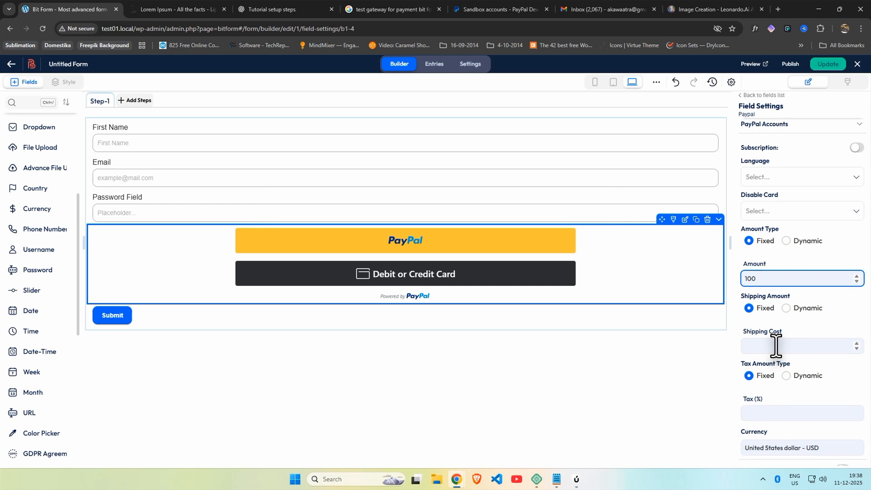
pyautogui.scroll(-1, 776, 348)
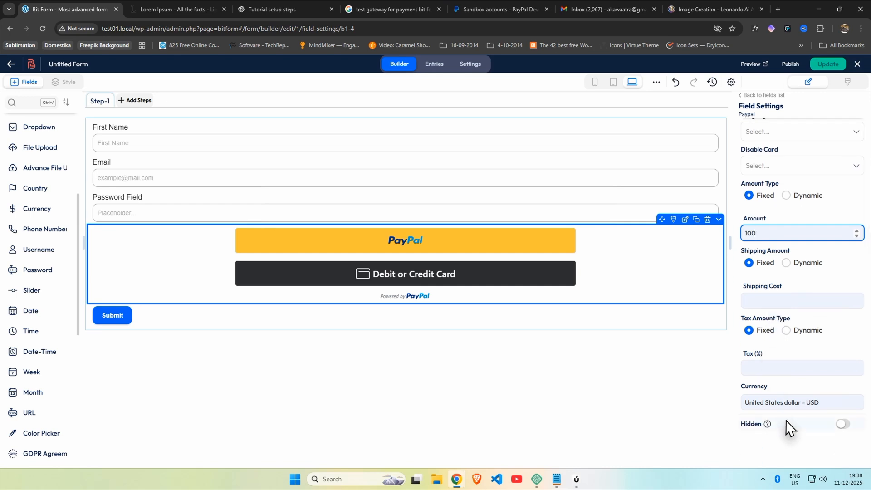
pyautogui.scroll(2, 795, 421)
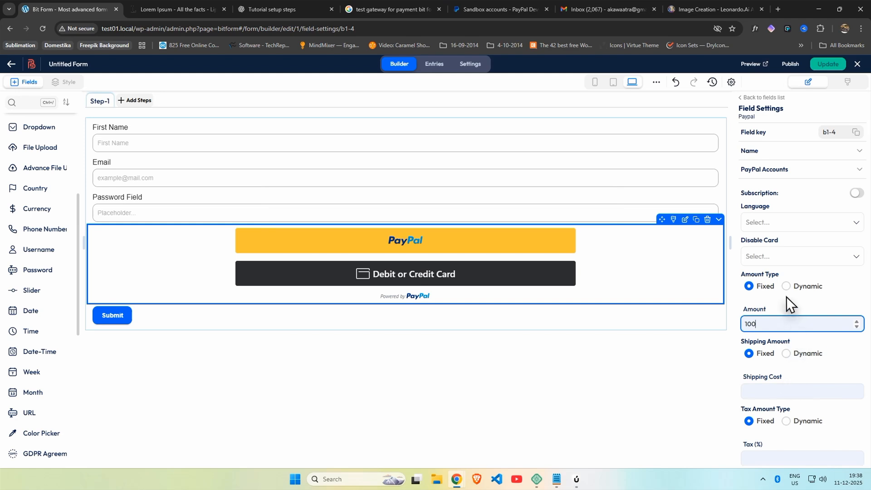
pyautogui.click(829, 63)
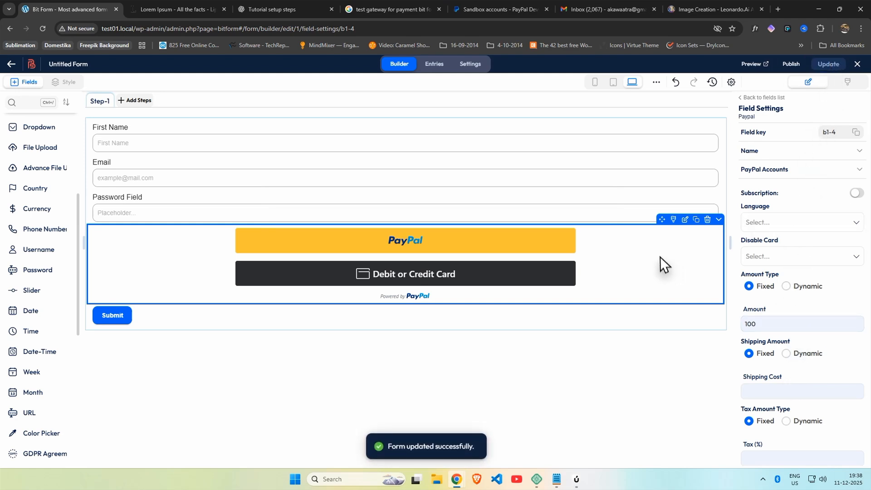
# Step: Review the connected PayPal account under Payments, then reopen Untitled Form in the builder
pyautogui.click(12, 60)
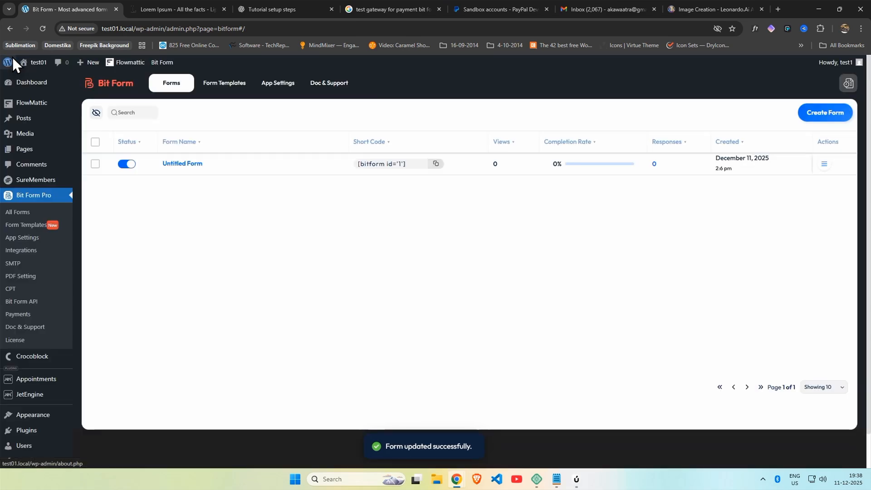
pyautogui.click(19, 314)
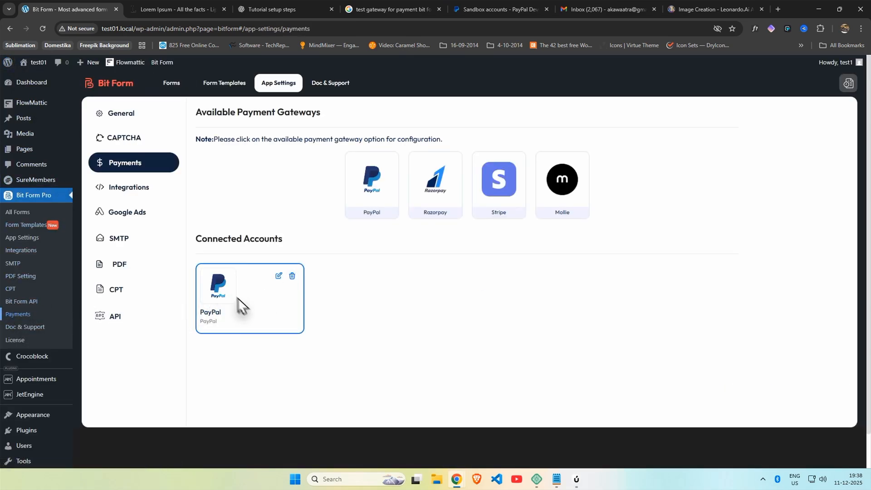
pyautogui.click(277, 275)
pyautogui.scroll(-1, 286, 277)
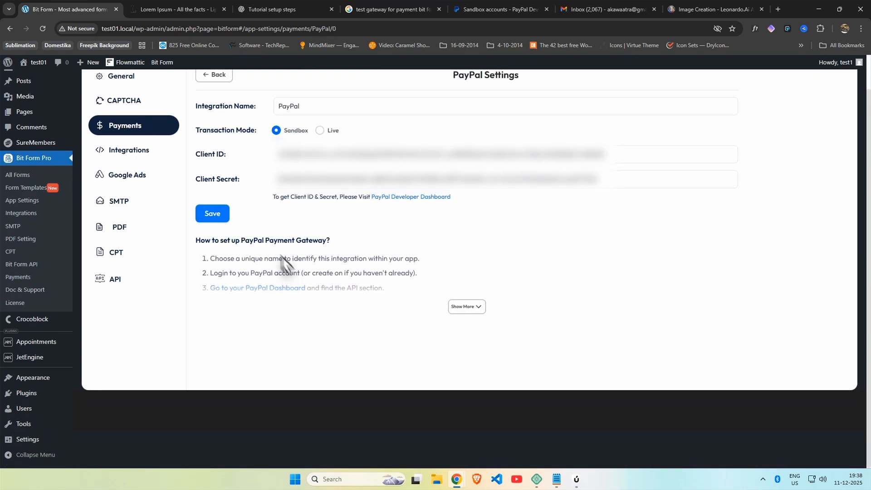
pyautogui.scroll(1, 113, 162)
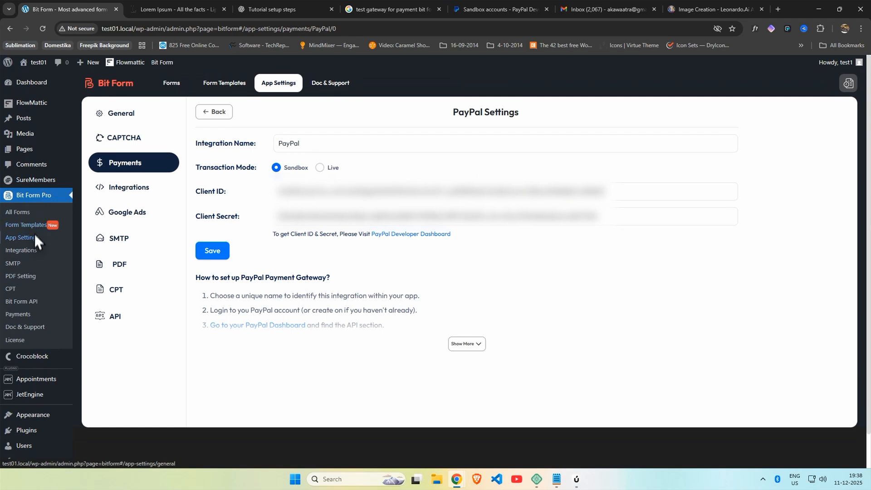
pyautogui.click(25, 211)
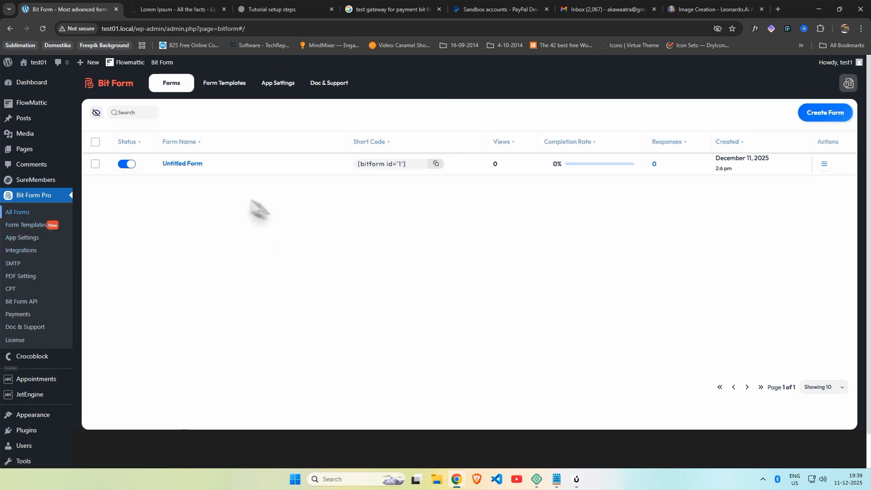
pyautogui.click(166, 168)
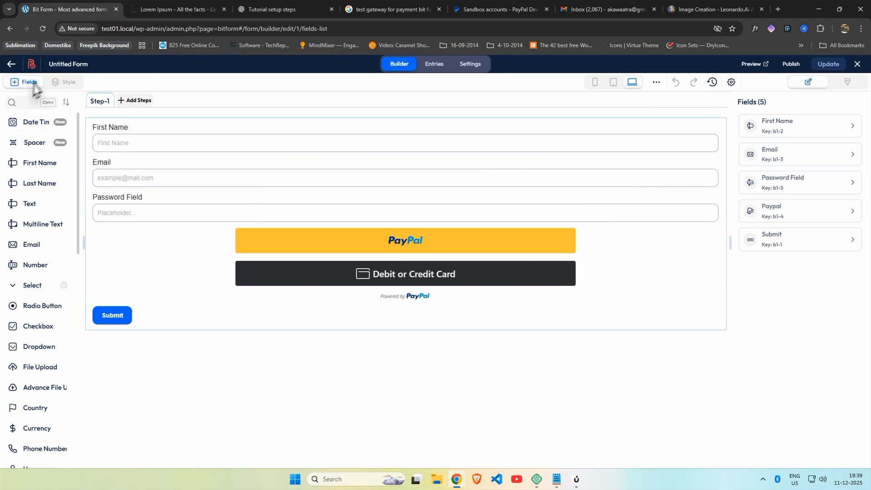
# Step: Rename the form to 'Test Payment Form' and save it
pyautogui.click(64, 61)
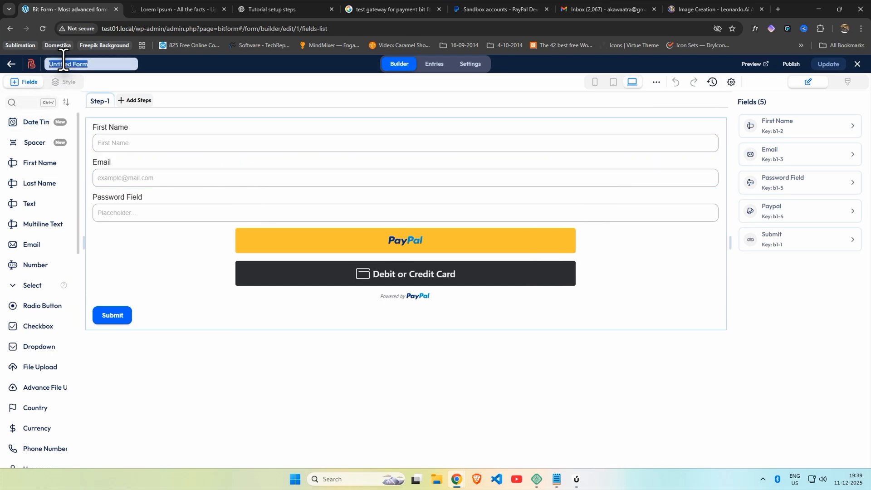
pyautogui.write('Test Payme')
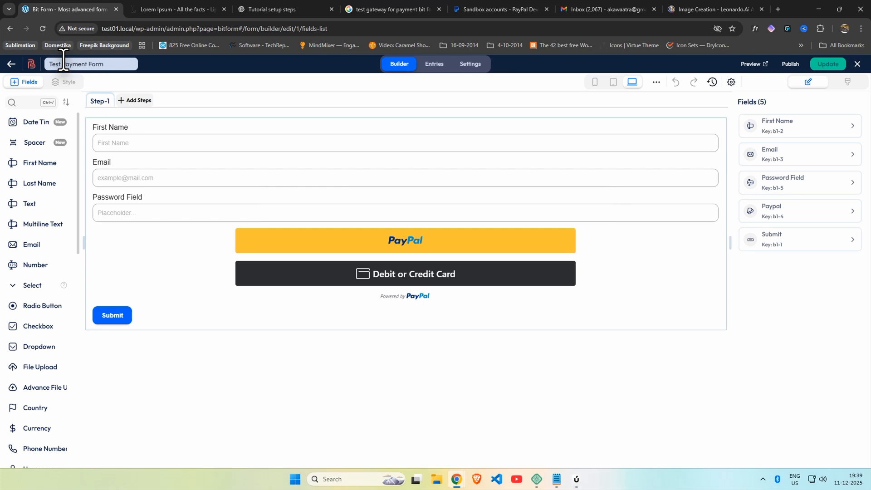
pyautogui.click(826, 65)
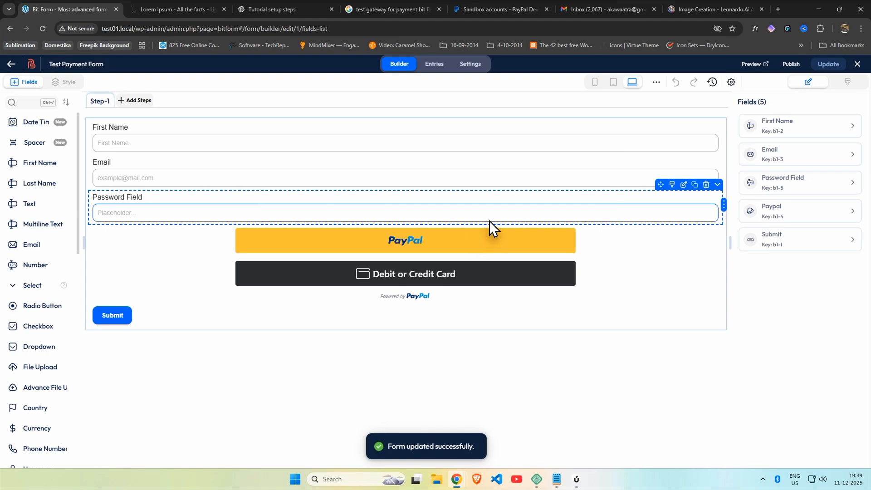
# Step: Delete the Submit button field from the form
pyautogui.click(474, 314)
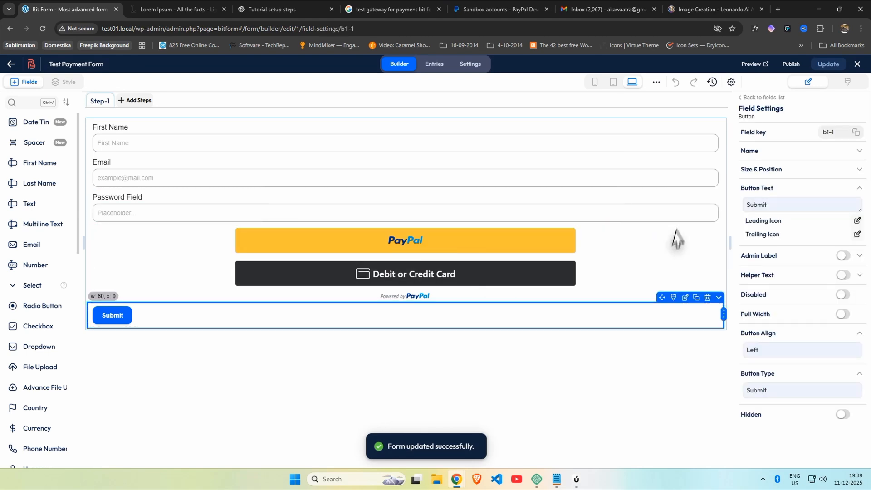
pyautogui.click(708, 300)
pyautogui.click(701, 316)
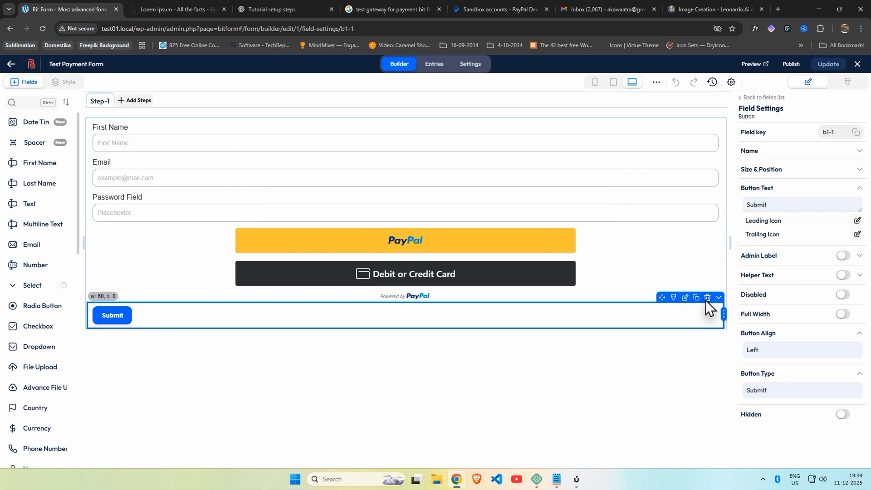
pyautogui.click(707, 297)
pyautogui.click(700, 281)
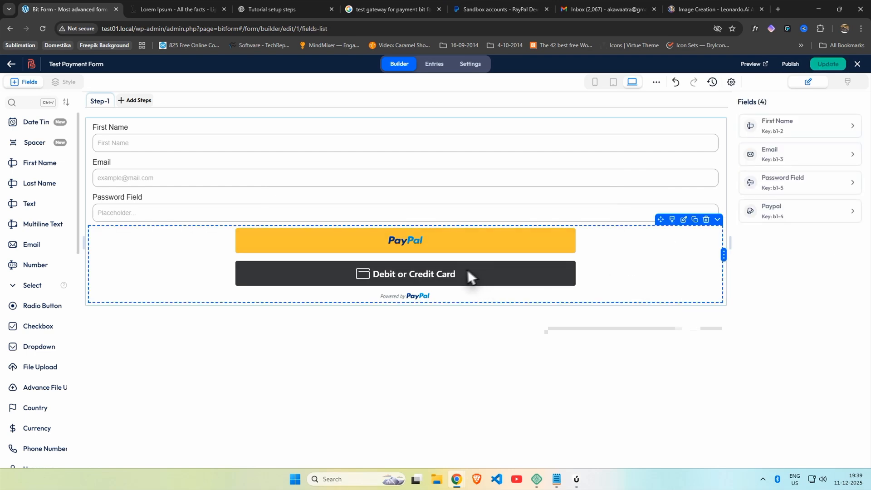
# Step: Save the form, check Test Post 2's block restriction, then move to the Membership page editor
pyautogui.click(824, 64)
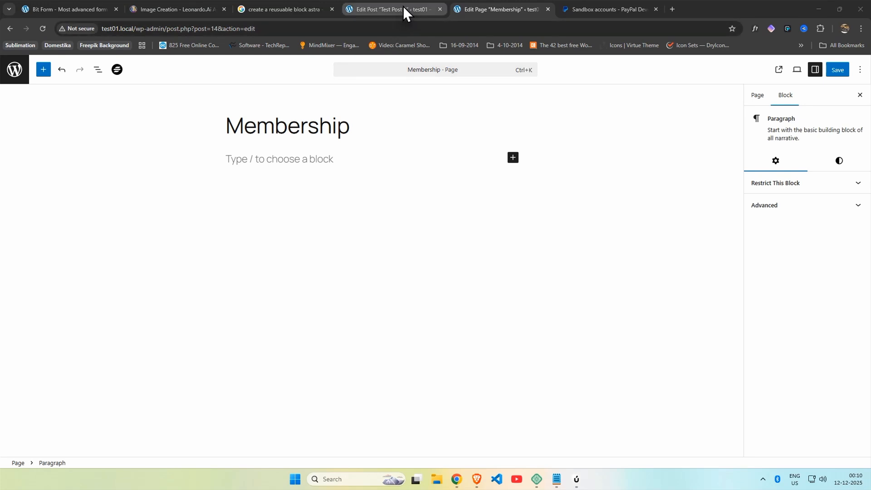
pyautogui.click(403, 6)
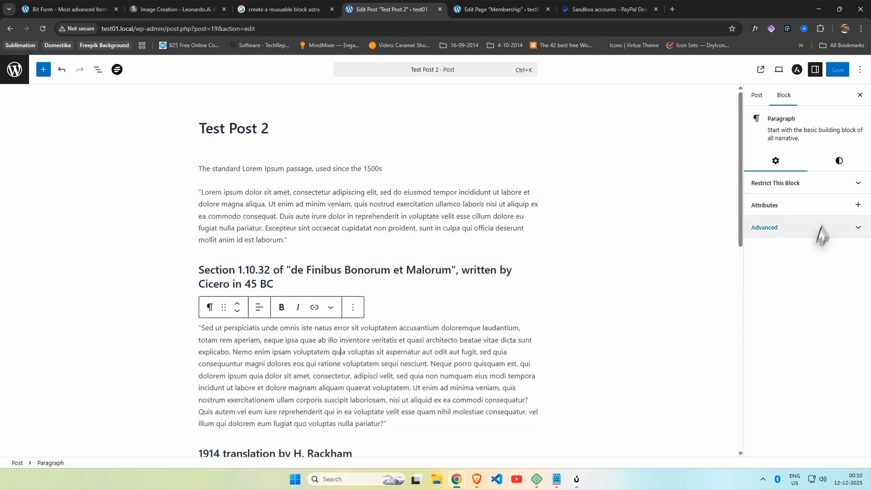
pyautogui.click(798, 184)
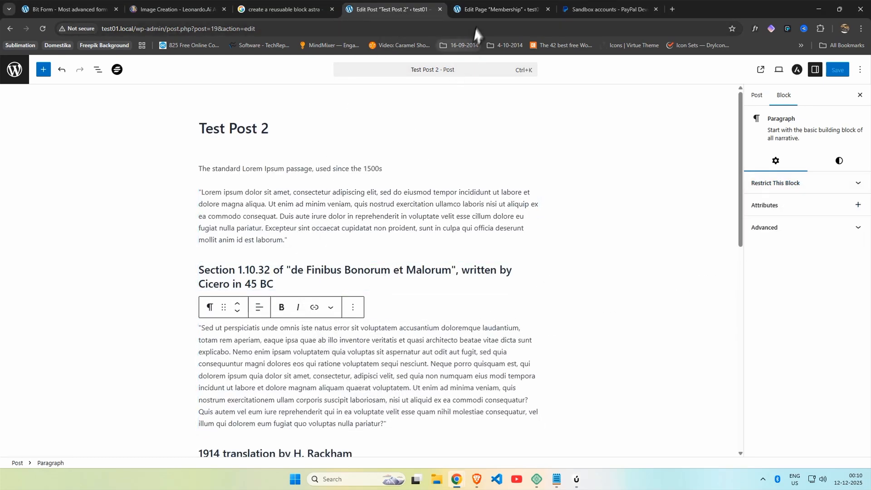
pyautogui.click(474, 13)
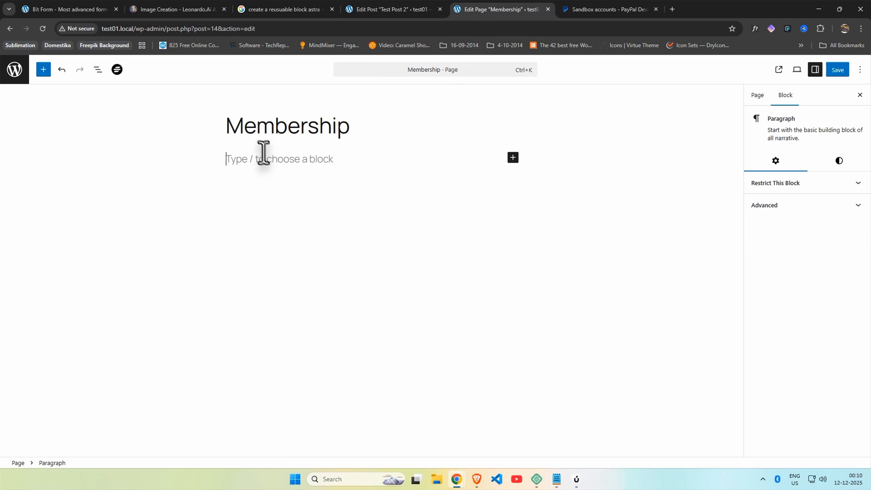
# Step: Add a Shortcode block containing [bitform id='1'] to the Membership page and save it
pyautogui.write('/short')
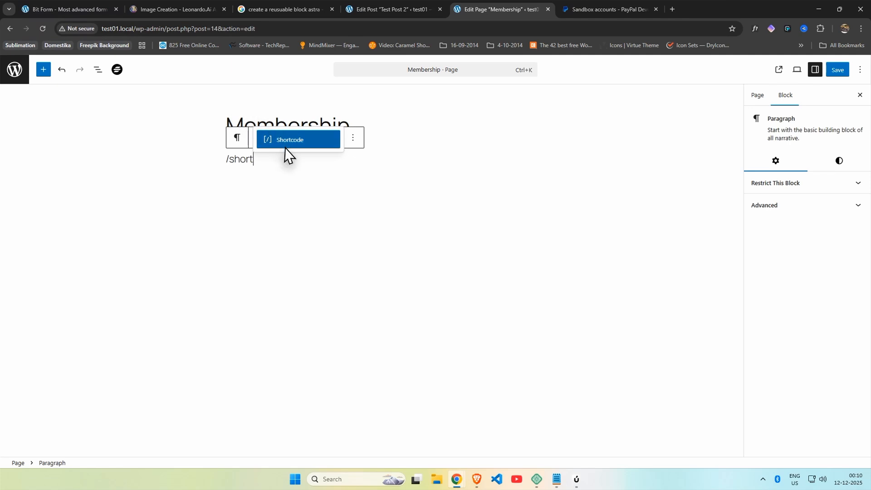
pyautogui.click(287, 140)
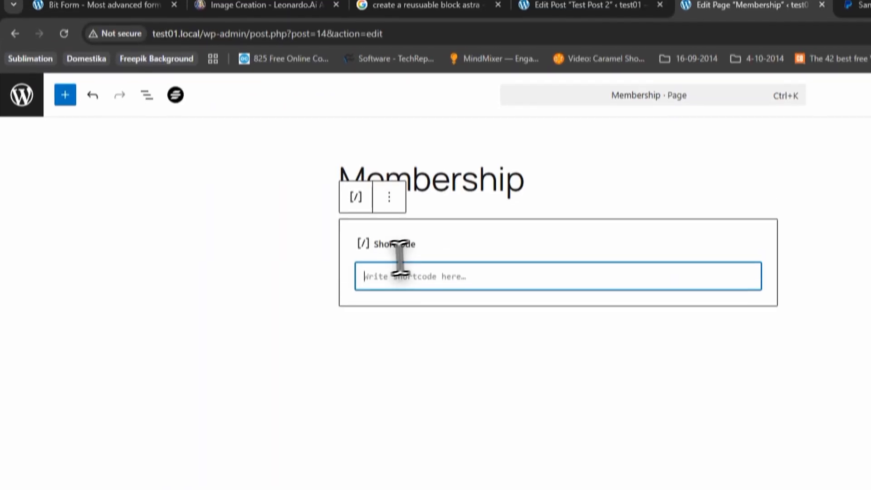
pyautogui.click(125, 12)
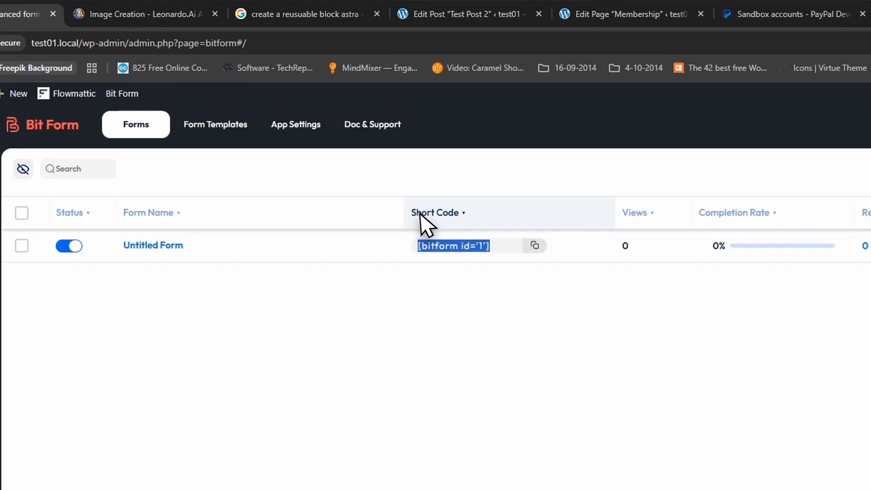
pyautogui.click(428, 17)
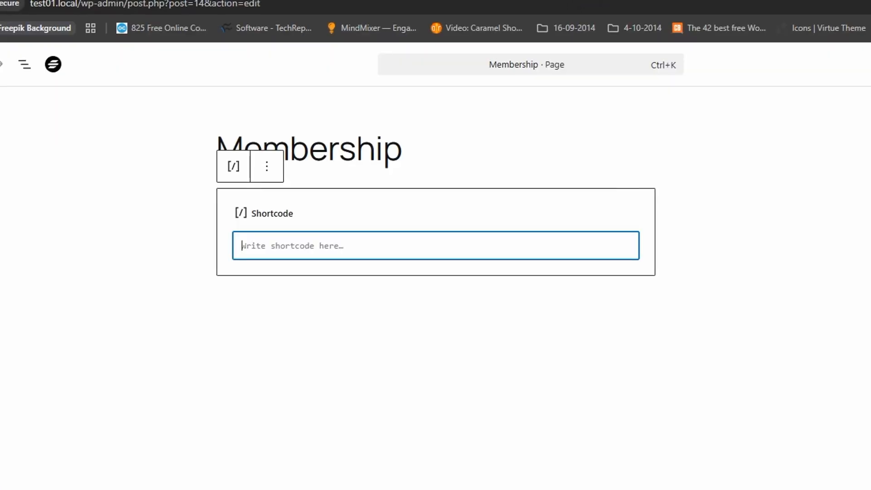
pyautogui.write("[bitform id='1']")
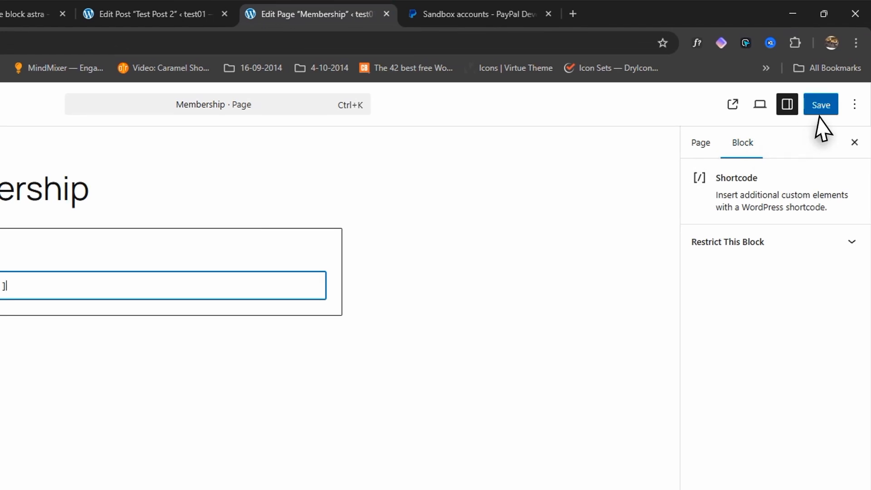
pyautogui.click(823, 109)
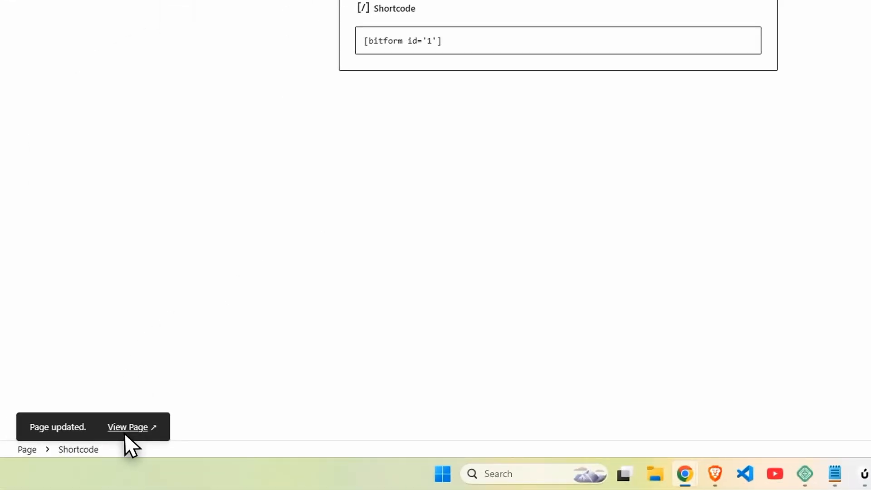
pyautogui.click(124, 433)
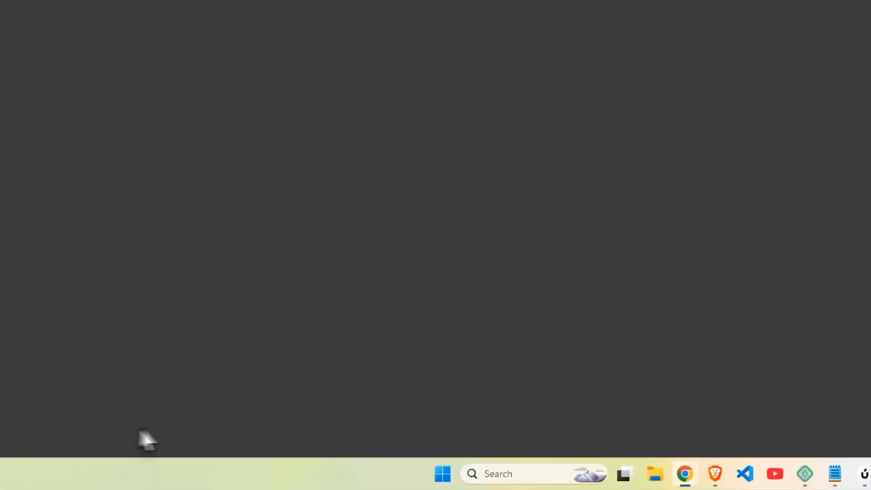
pyautogui.click(430, 245)
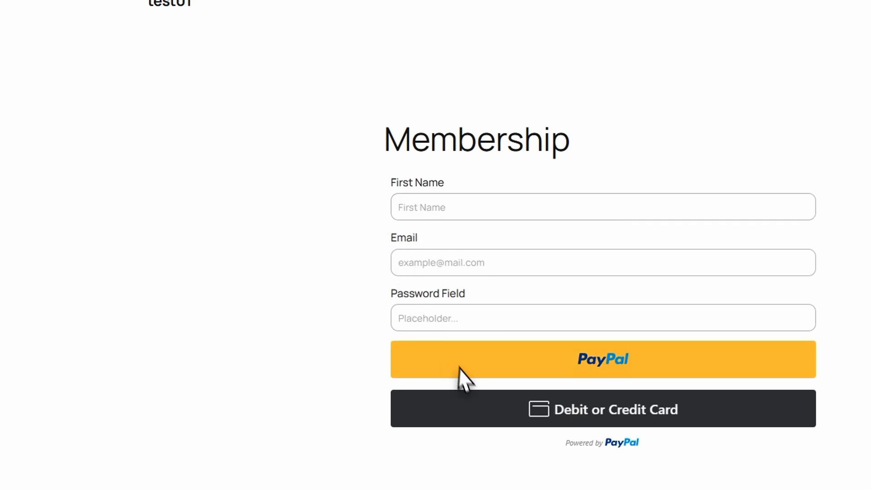
pyautogui.scroll(-4, 462, 369)
pyautogui.scroll(4, 481, 385)
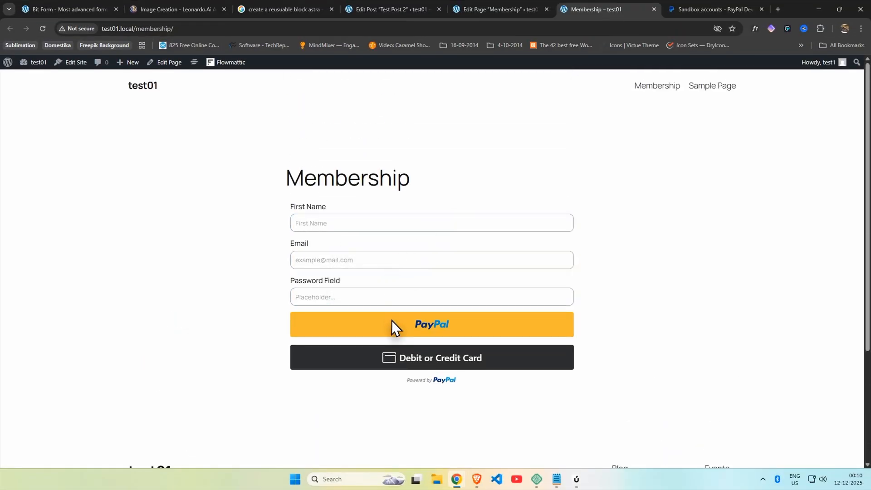
pyautogui.click(653, 9)
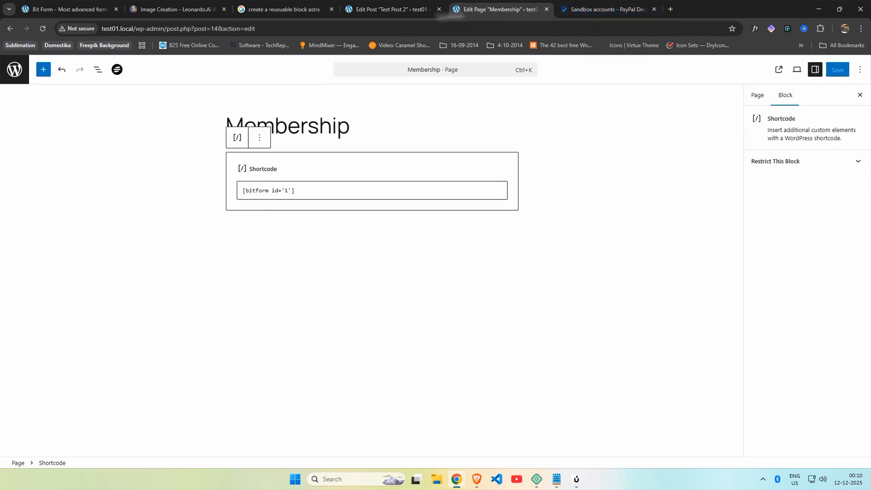
pyautogui.click(69, 10)
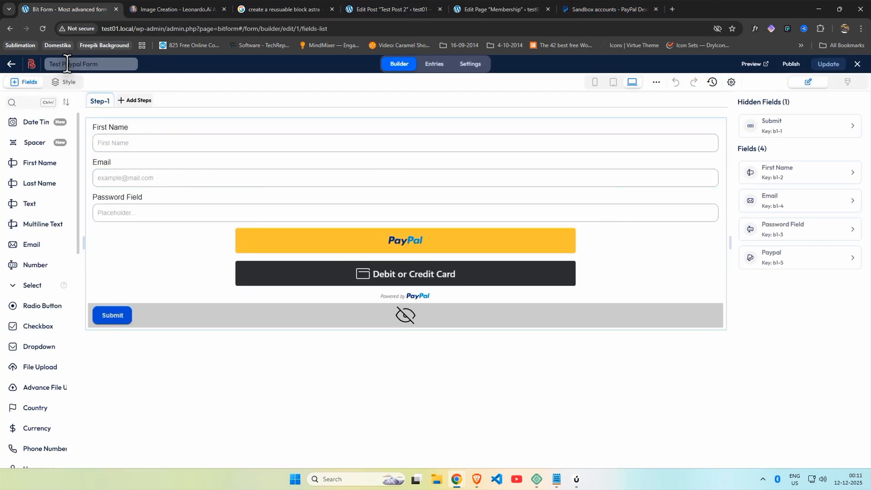
# Step: Delete the PayPal field from Test Paypal Form
pyautogui.click(198, 266)
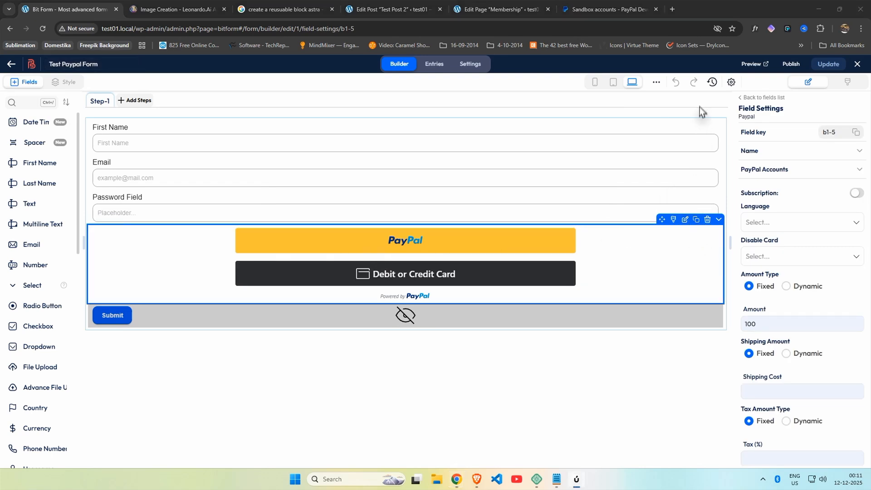
pyautogui.click(707, 220)
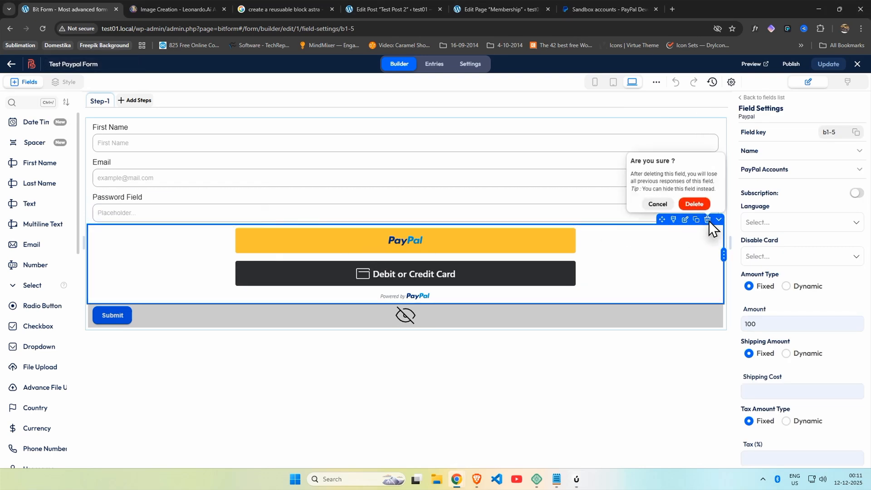
pyautogui.click(704, 210)
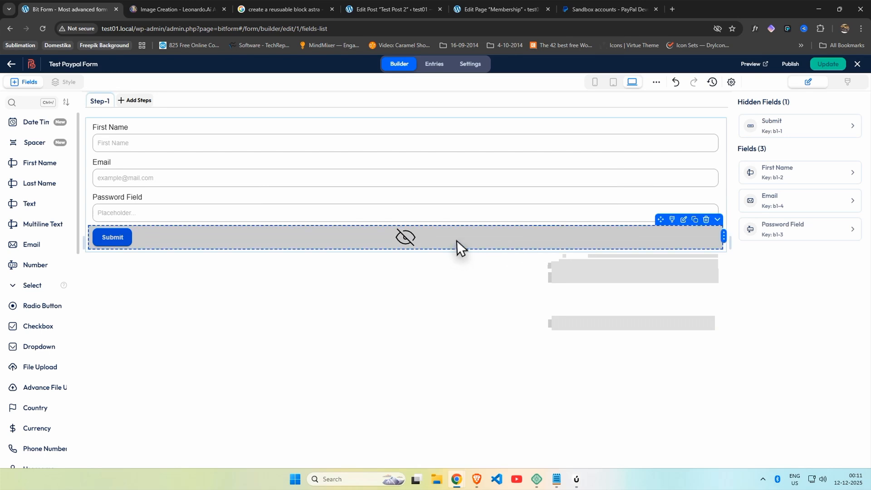
# Step: Unhide the Submit button and save the form with Update
pyautogui.click(702, 240)
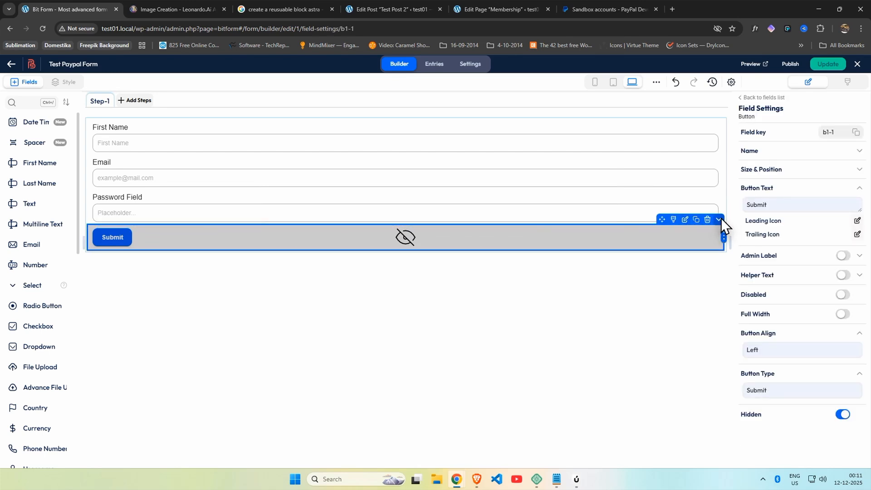
pyautogui.click(719, 220)
pyautogui.click(691, 294)
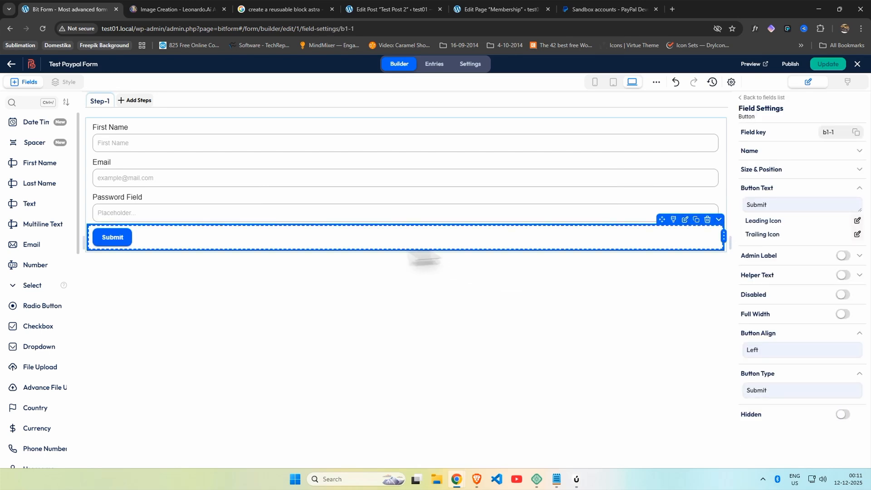
pyautogui.click(833, 64)
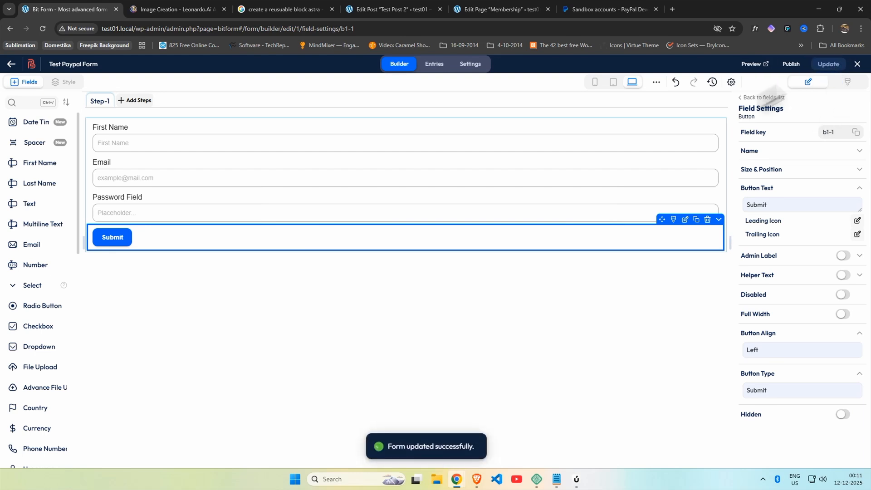
pyautogui.click(489, 10)
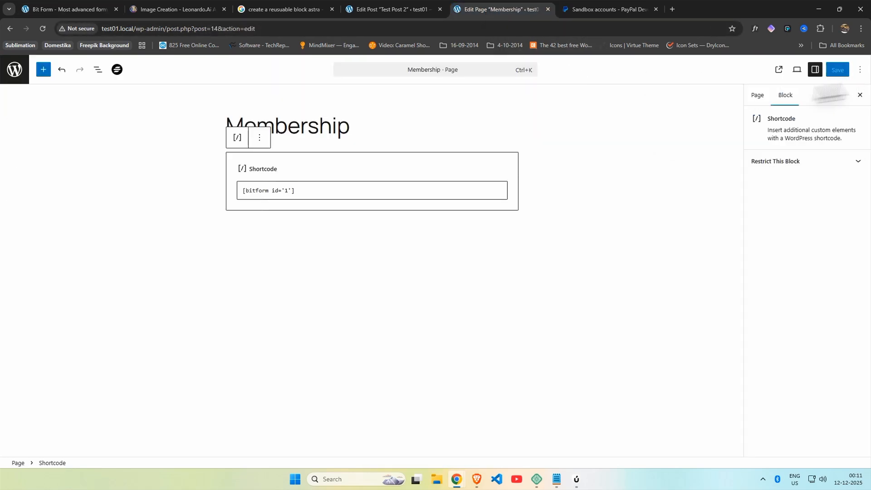
# Step: Check the form on the live Membership page, then return to Test Post 2's editor
pyautogui.click(779, 70)
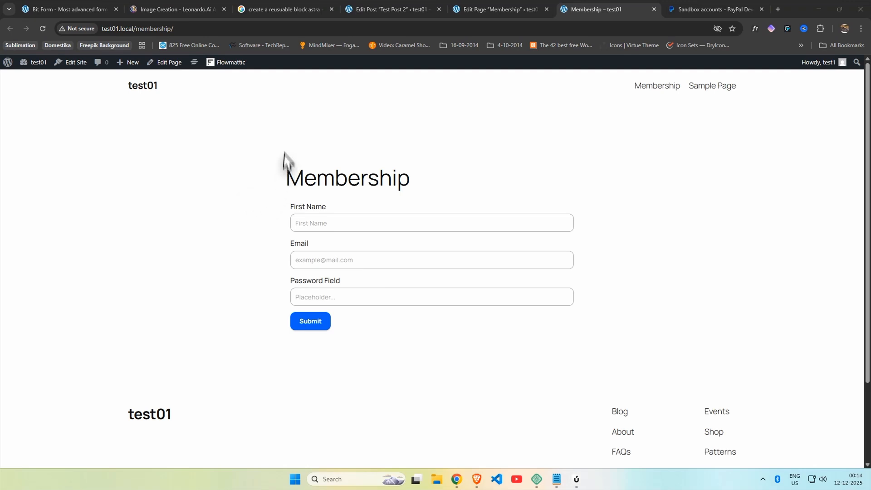
pyautogui.click(370, 10)
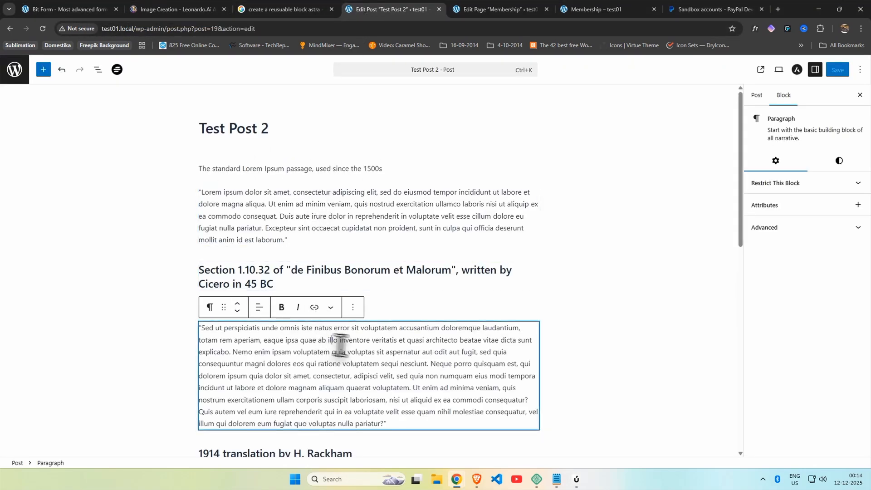
# Step: Inspect the block restriction options on Test Post 2's blocks
pyautogui.click(789, 186)
pyautogui.click(788, 186)
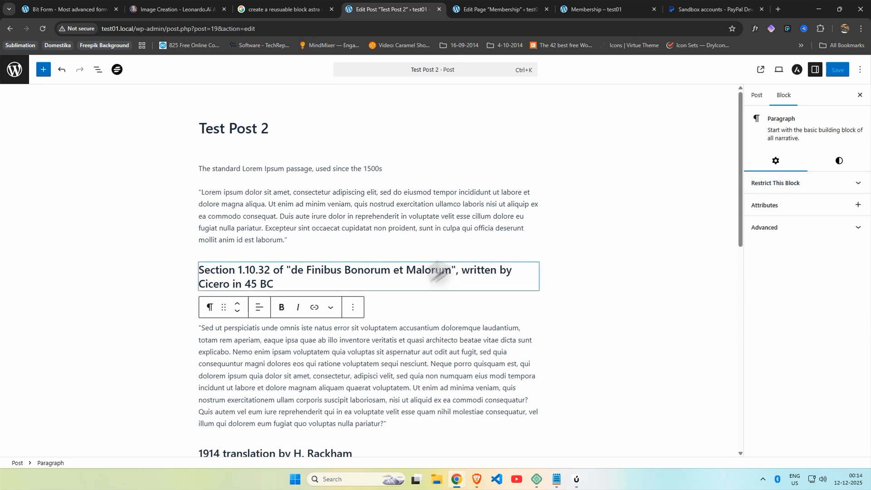
pyautogui.click(372, 276)
pyautogui.click(776, 199)
pyautogui.click(776, 199)
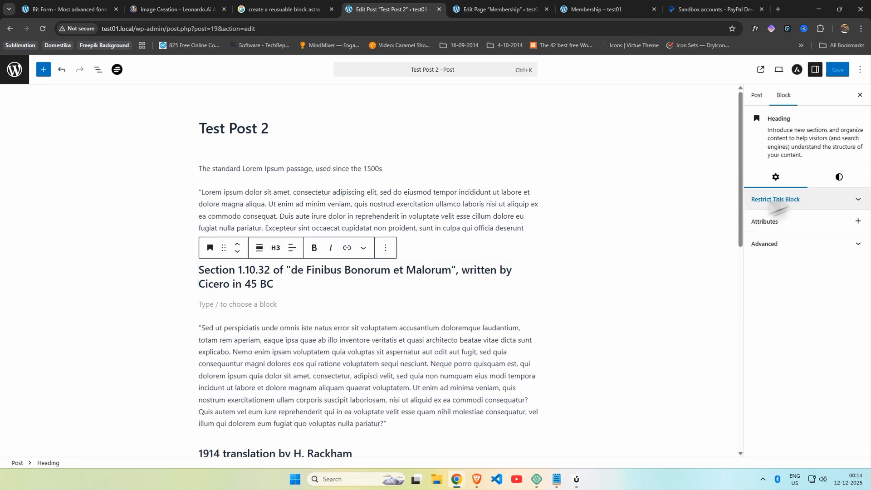
pyautogui.click(410, 256)
pyautogui.click(309, 254)
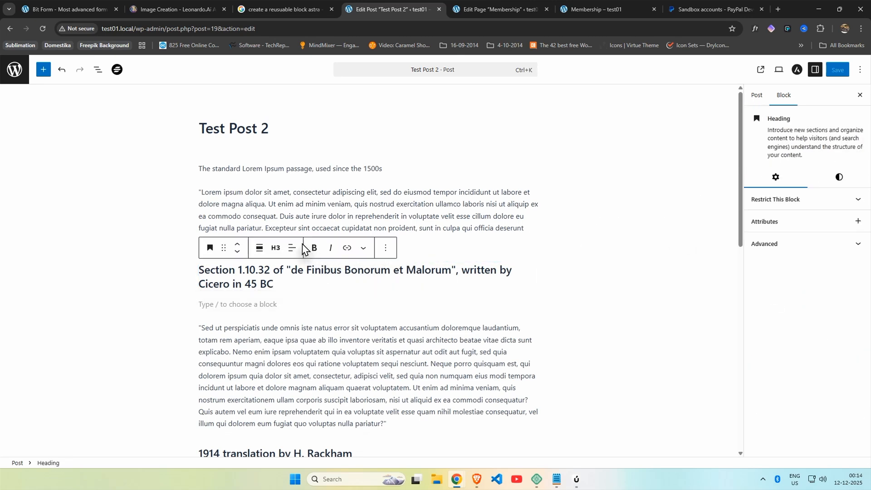
# Step: Add a 'Buy Membership' button below the first Lorem paragraph, linked to the Membership page
pyautogui.click(411, 245)
pyautogui.press('Return')
pyautogui.write('/bu')
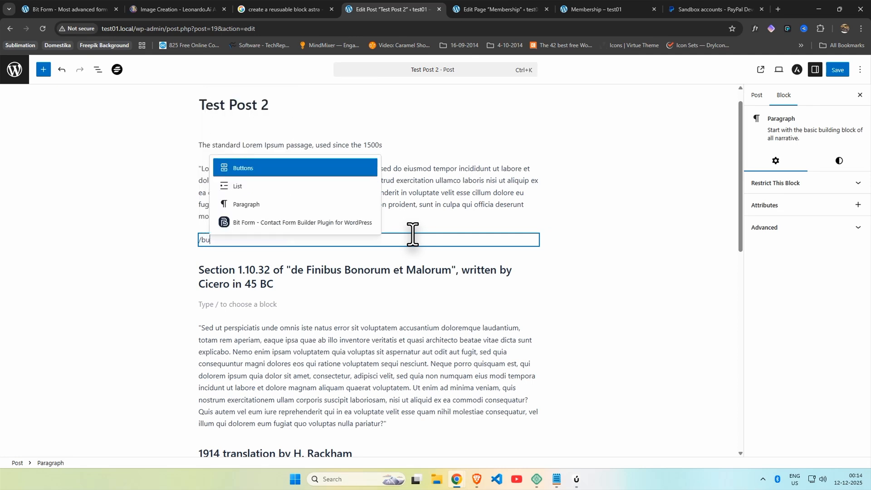
pyautogui.press('Return')
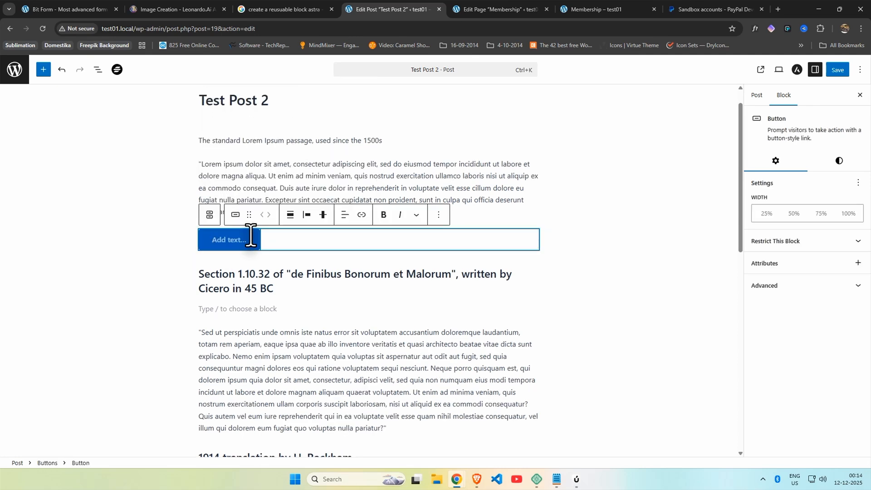
pyautogui.write('P')
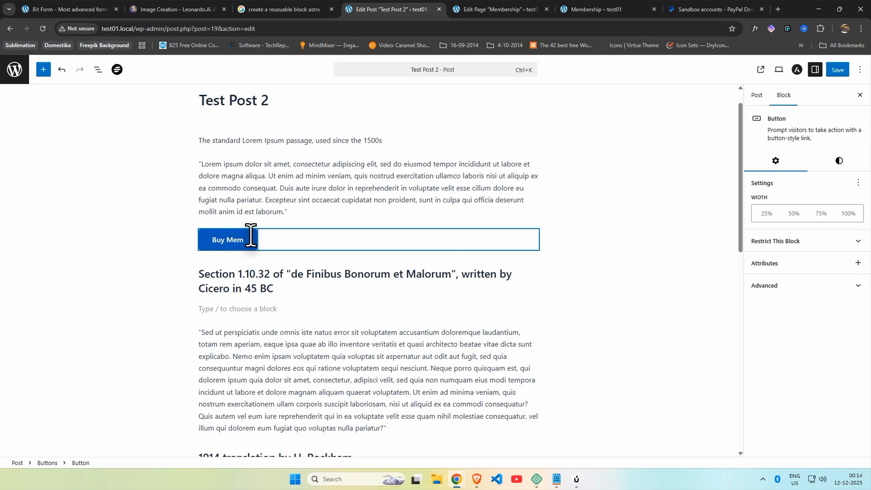
pyautogui.click(362, 214)
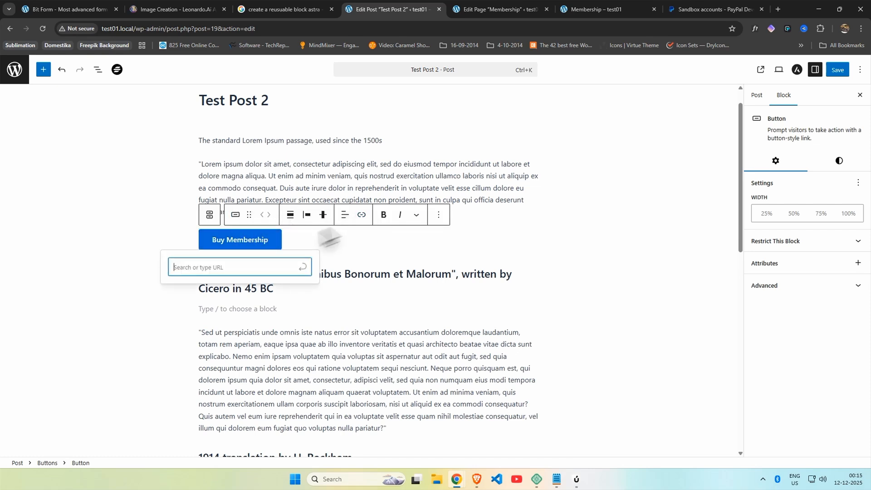
pyautogui.click(232, 290)
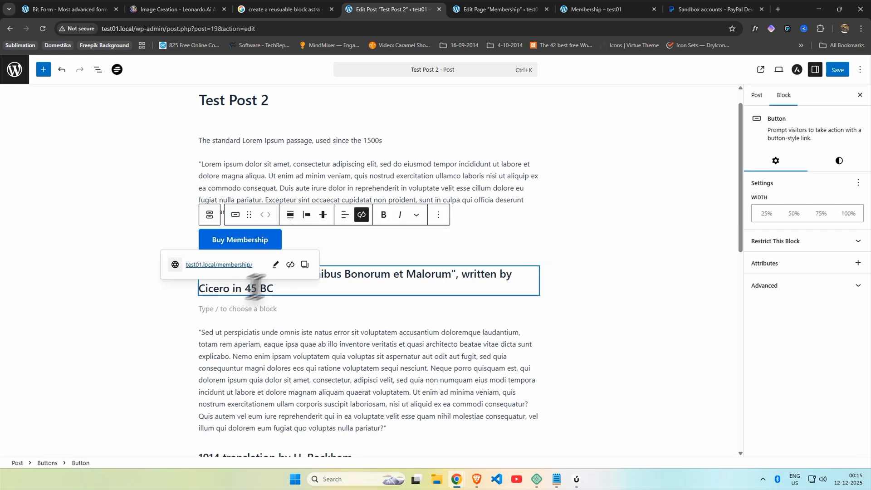
pyautogui.click(306, 245)
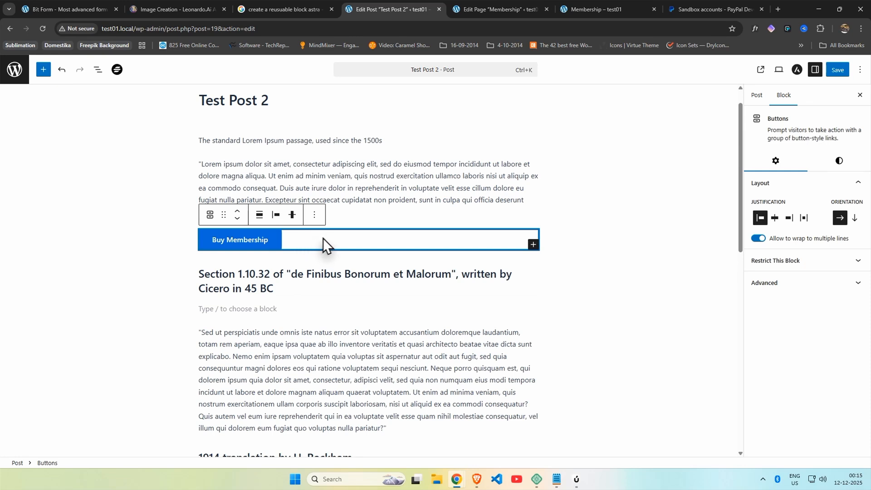
pyautogui.click(315, 215)
# Step: Save the button as synced pattern 'Membership Button' in the Buttons category
pyautogui.scroll(-2, 338, 282)
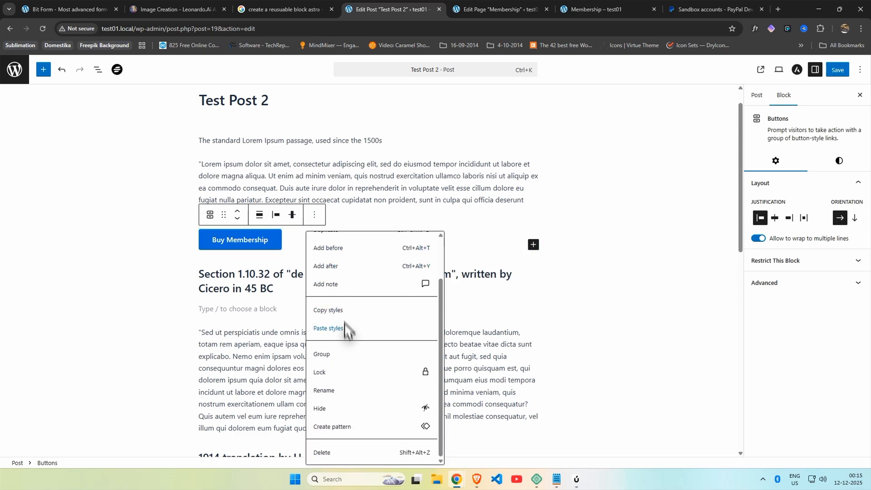
pyautogui.click(350, 429)
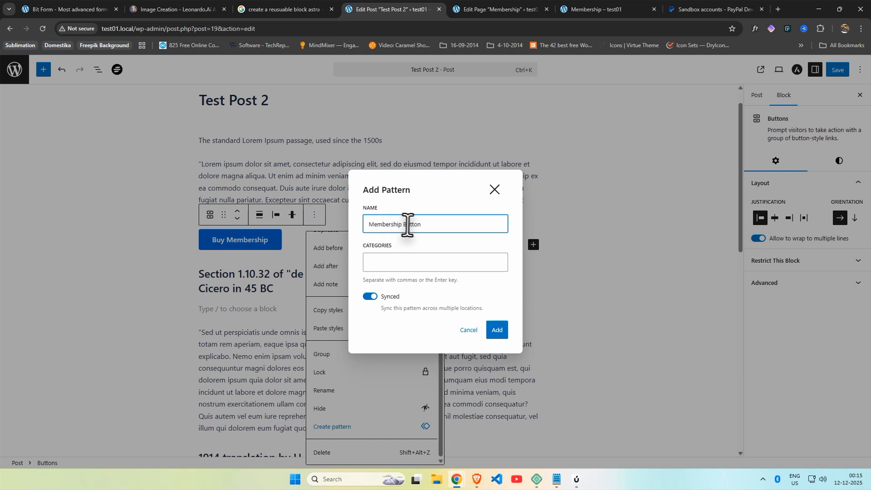
pyautogui.click(425, 268)
pyautogui.write('button')
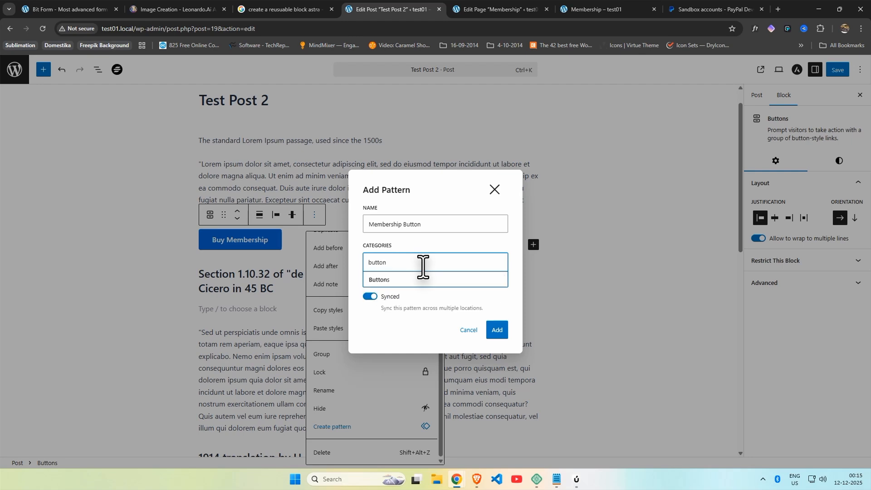
pyautogui.click(422, 280)
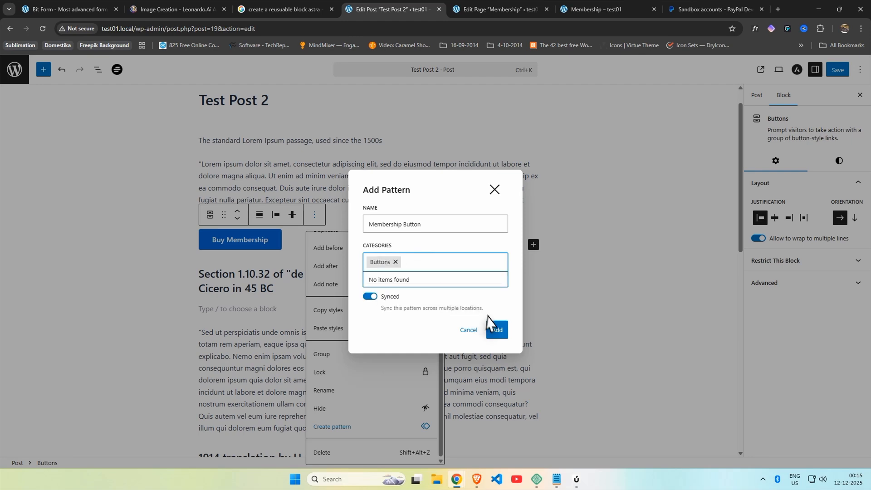
pyautogui.click(498, 331)
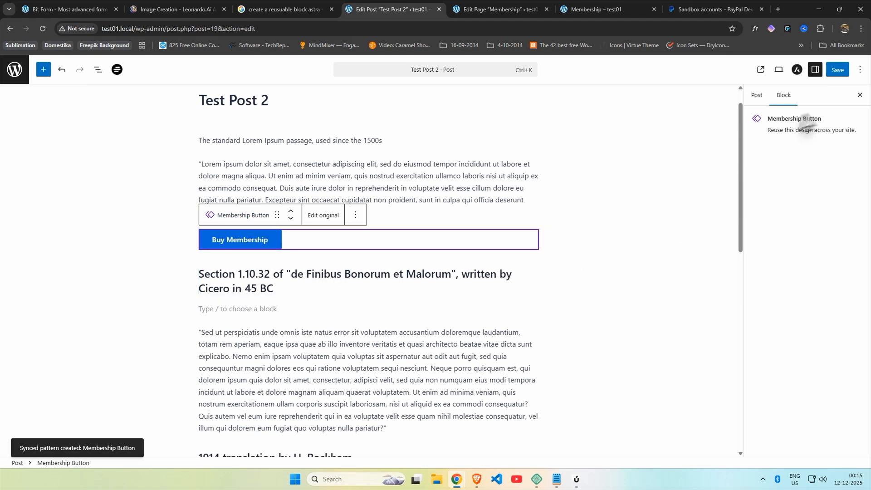
# Step: Save Test Post 2, view it, and go to SureMembers Access Groups
pyautogui.click(837, 69)
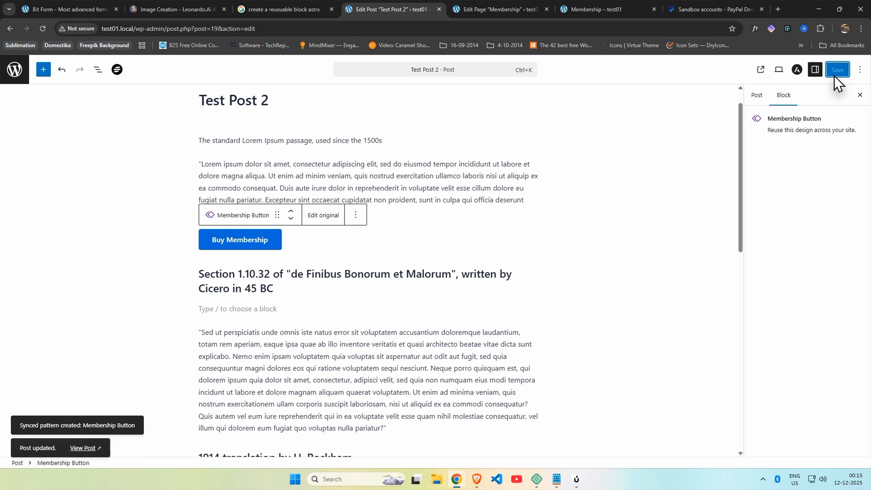
pyautogui.click(81, 447)
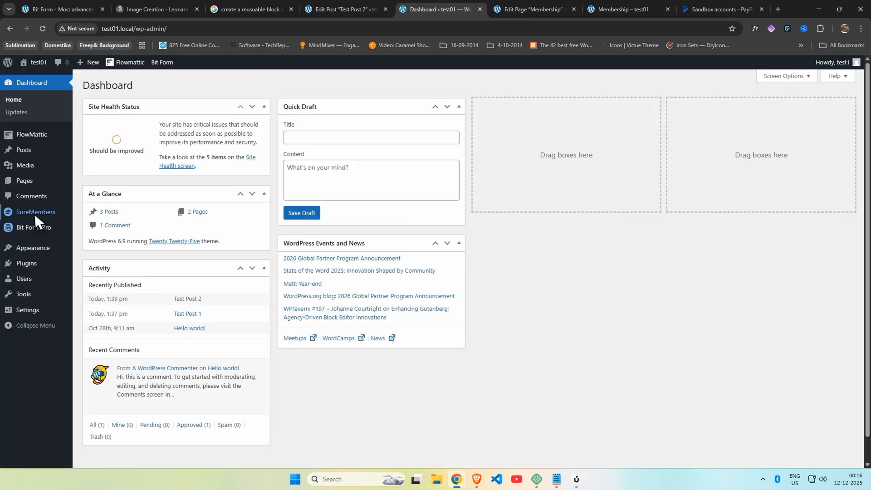
pyautogui.moveTo(35, 213)
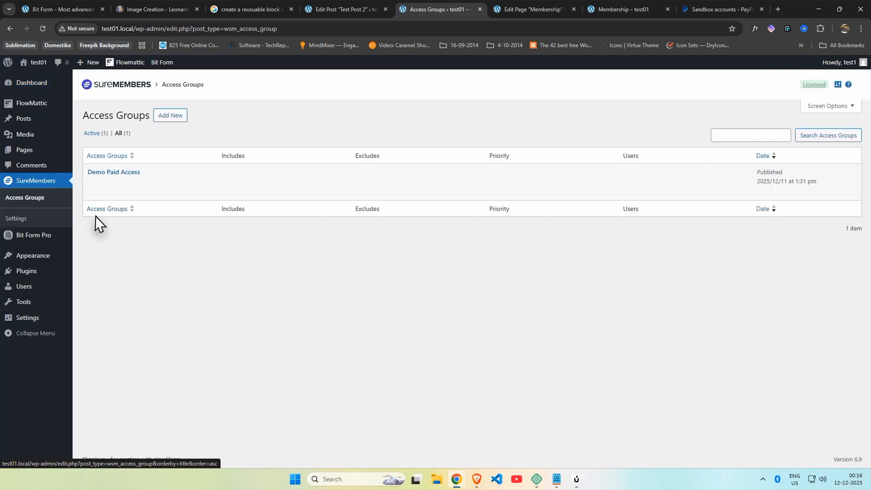
# Step: Set Demo Paid Access's protected content to All Posts and save the group
pyautogui.click(90, 183)
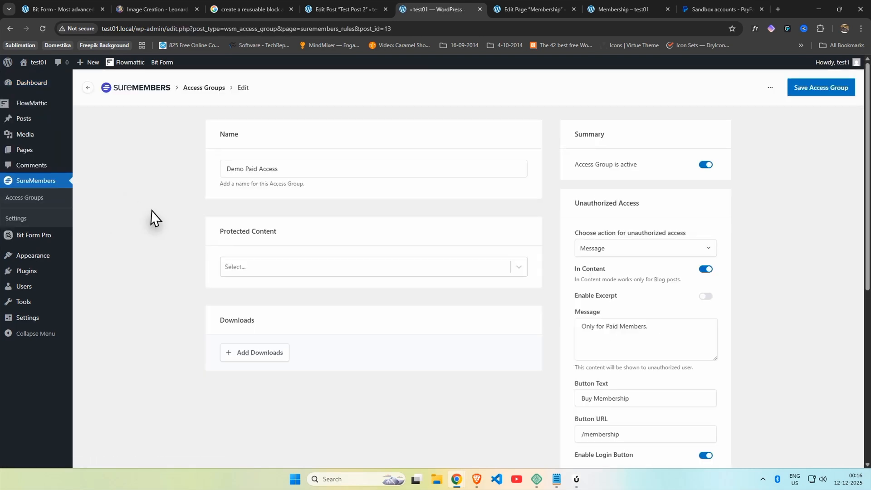
pyautogui.click(266, 270)
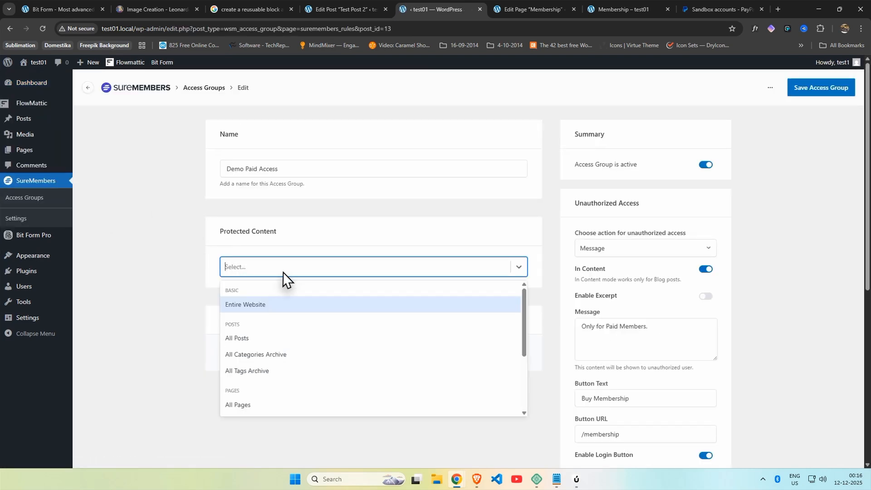
pyautogui.click(267, 338)
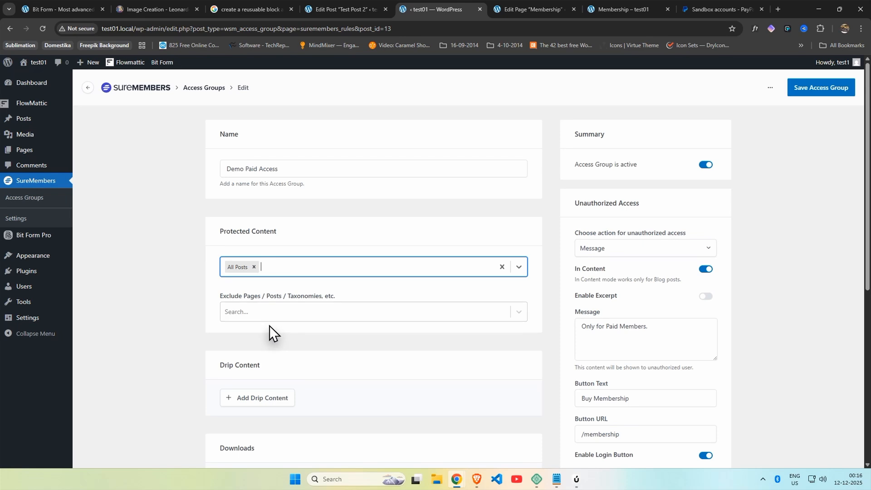
pyautogui.click(832, 87)
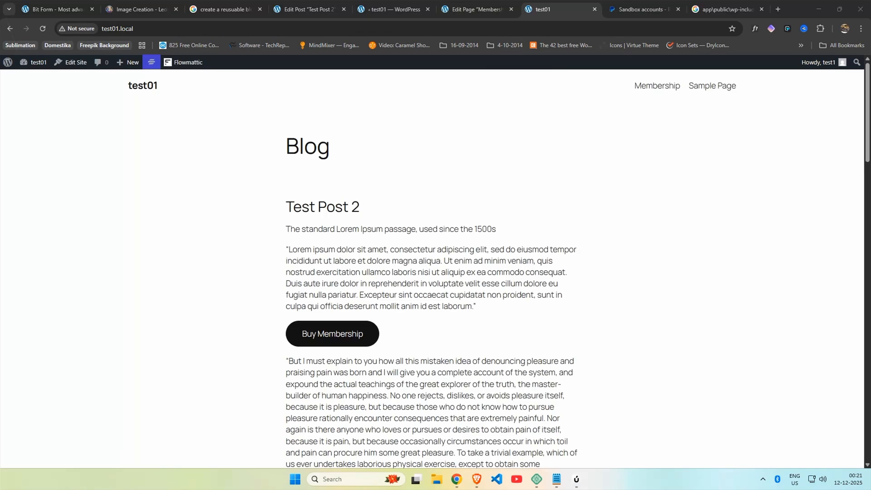
# Step: Open Test Post 2 in a private window to confirm it's restricted to paid members
pyautogui.scroll(-2, 399, 381)
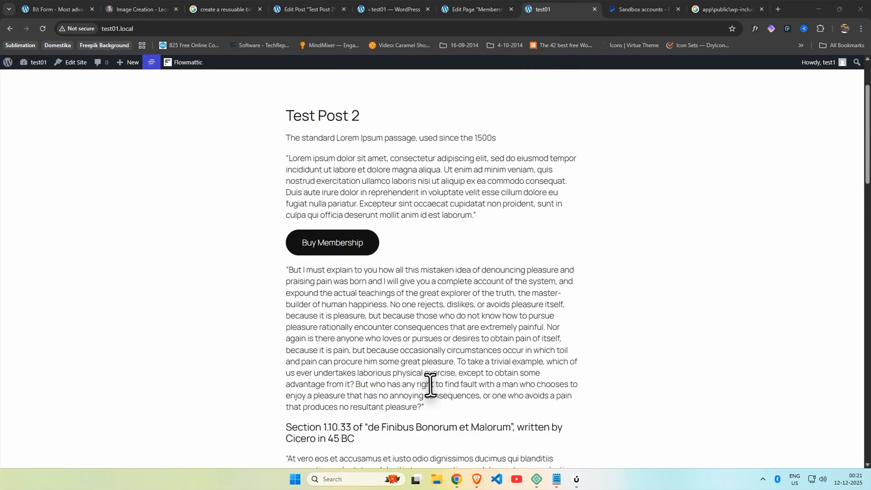
pyautogui.scroll(1, 430, 385)
pyautogui.rightClick(460, 487)
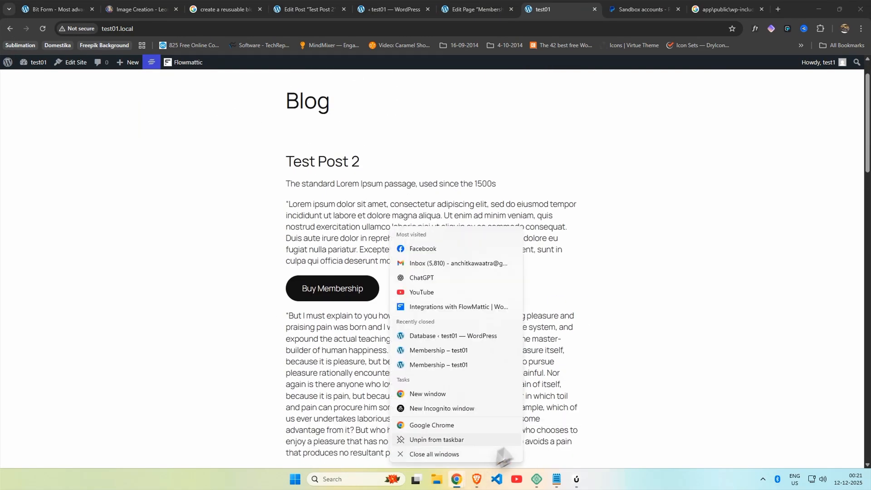
pyautogui.click(463, 411)
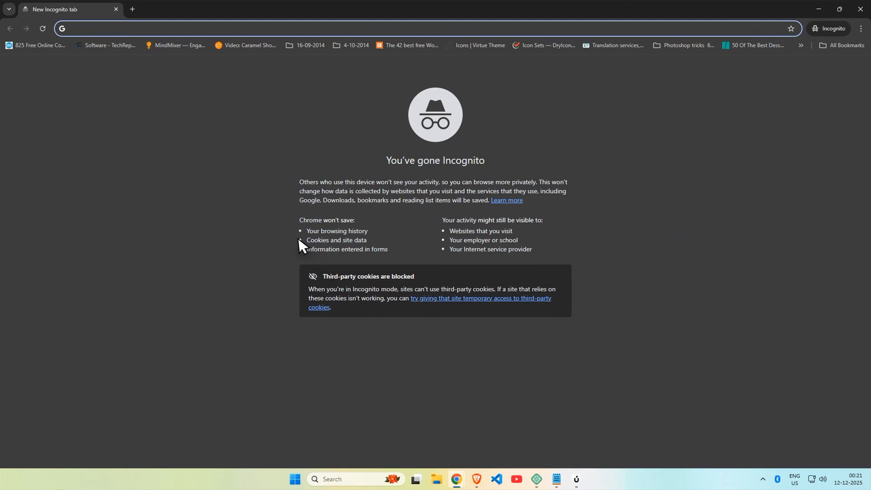
pyautogui.write('test')
pyautogui.press('Return')
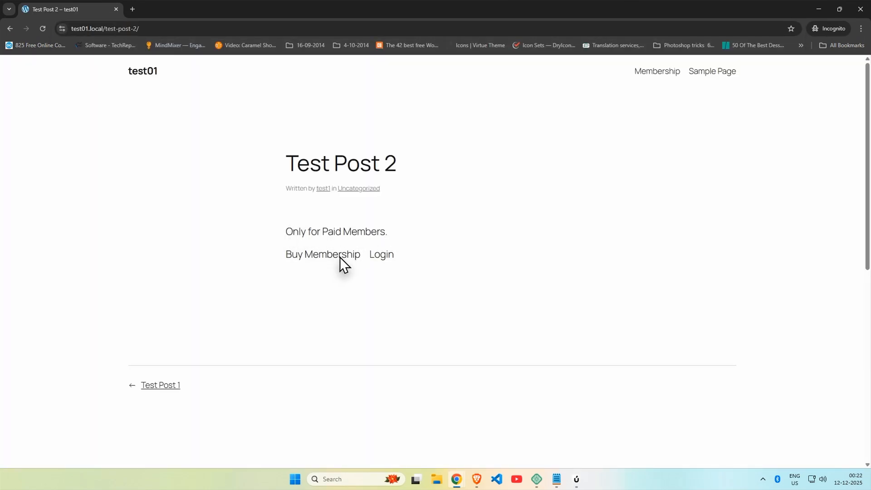
# Step: Go from the site's home page to the Buy Membership page
pyautogui.click(136, 86)
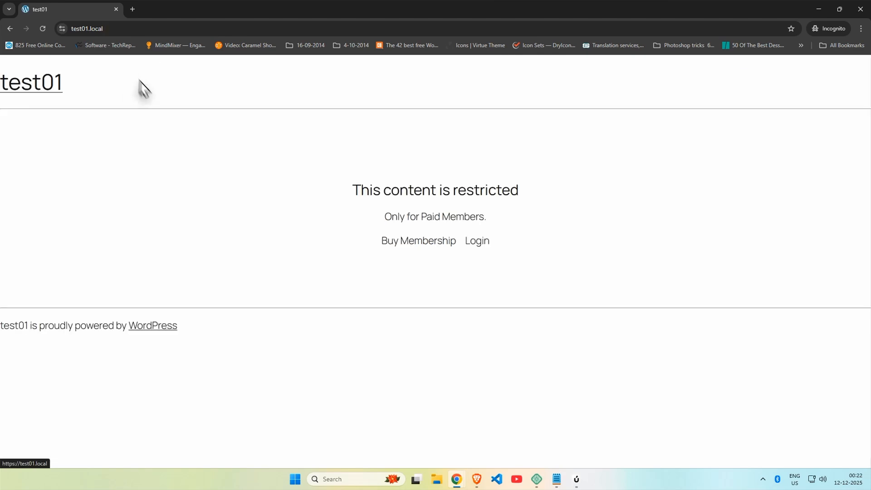
pyautogui.click(416, 241)
pyautogui.click(383, 211)
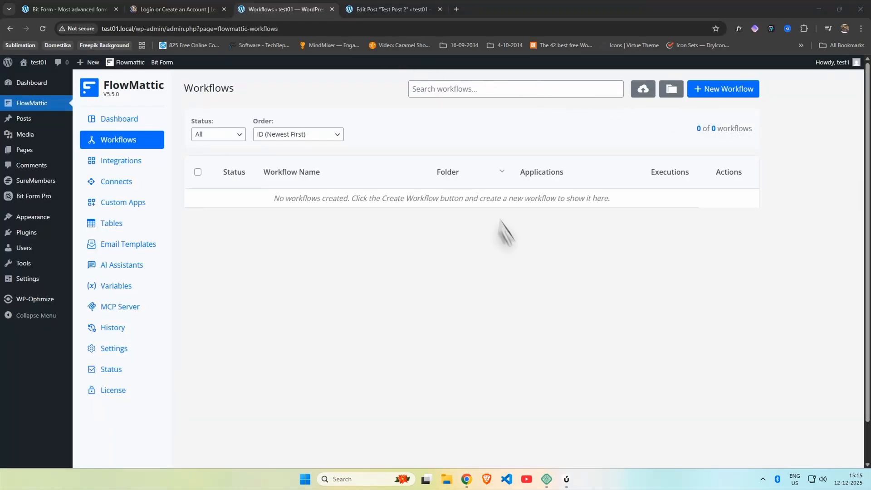
# Step: Search FlowMattic integrations for 'bit', install Bit Form, and return to Workflows
pyautogui.click(129, 163)
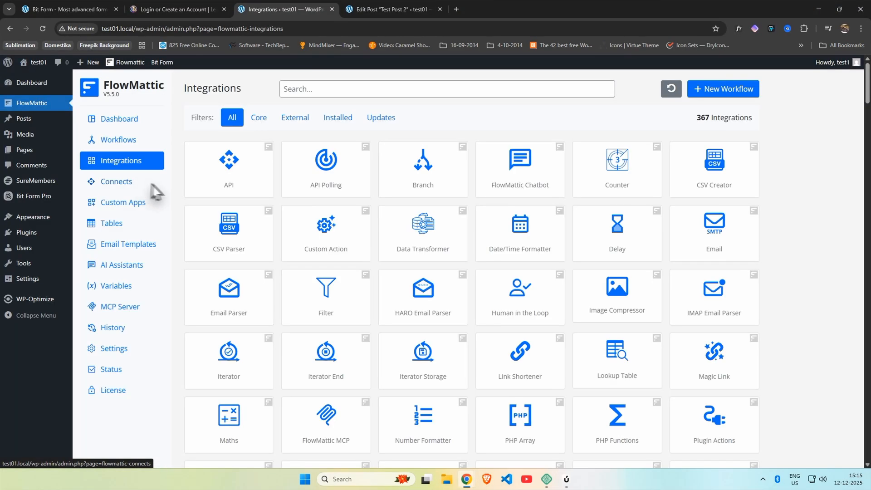
pyautogui.click(325, 88)
pyautogui.write('bit')
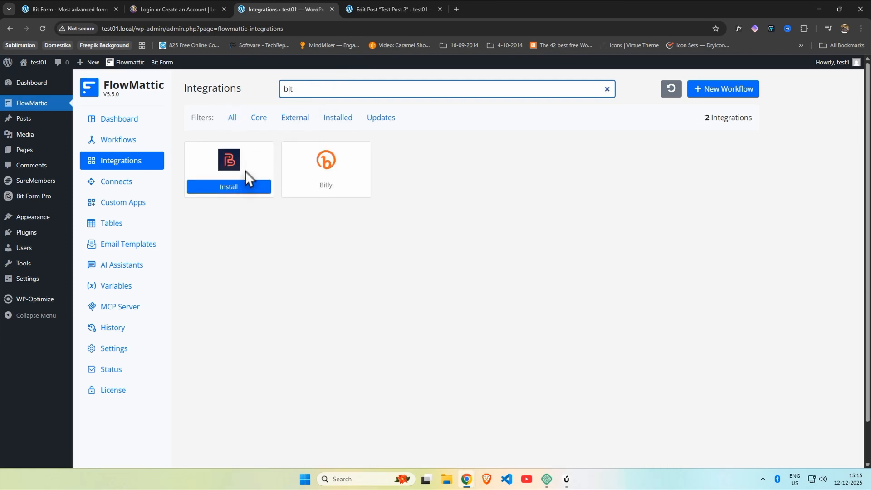
pyautogui.click(239, 188)
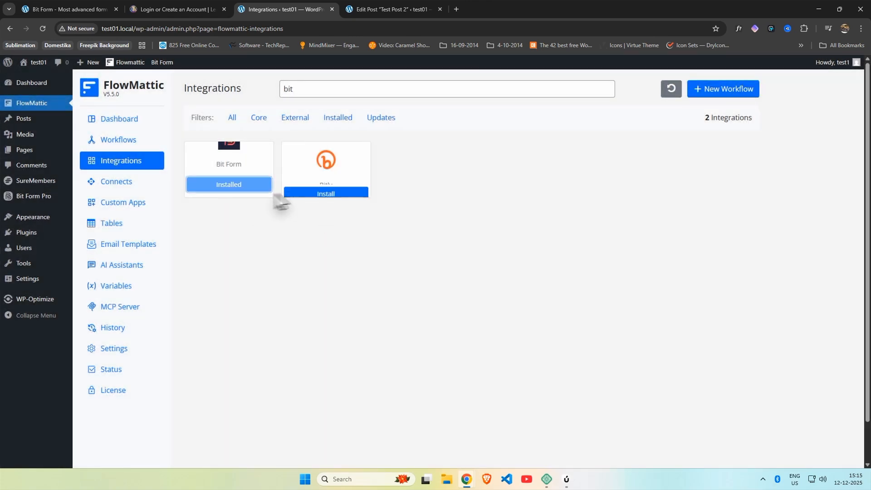
pyautogui.click(135, 140)
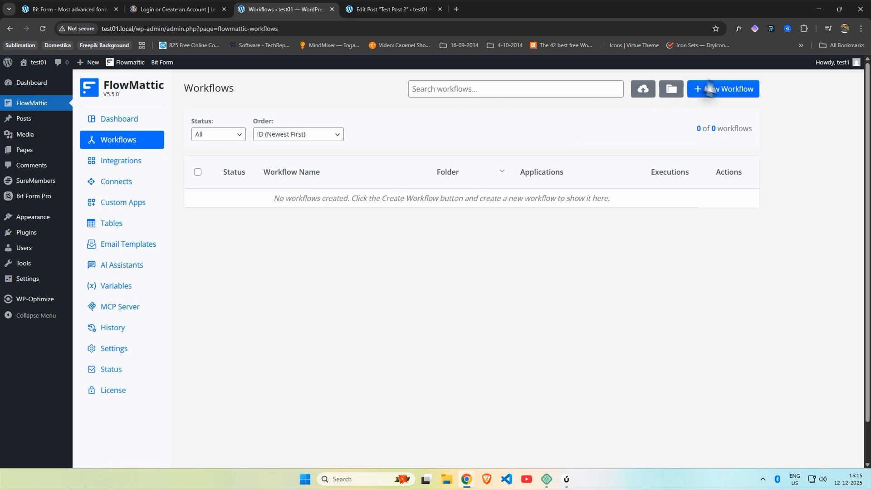
# Step: Create a new workflow and change its Webhooks trigger to Bit Form's New Form Submission event
pyautogui.click(737, 89)
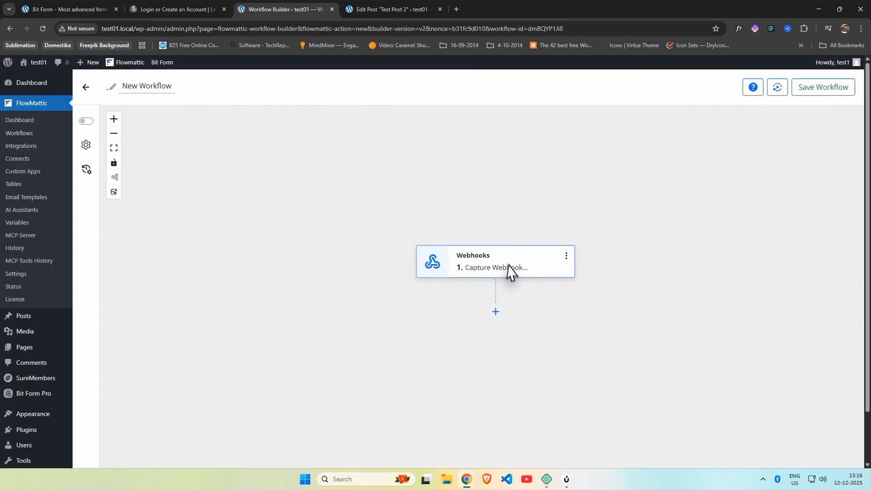
pyautogui.click(502, 261)
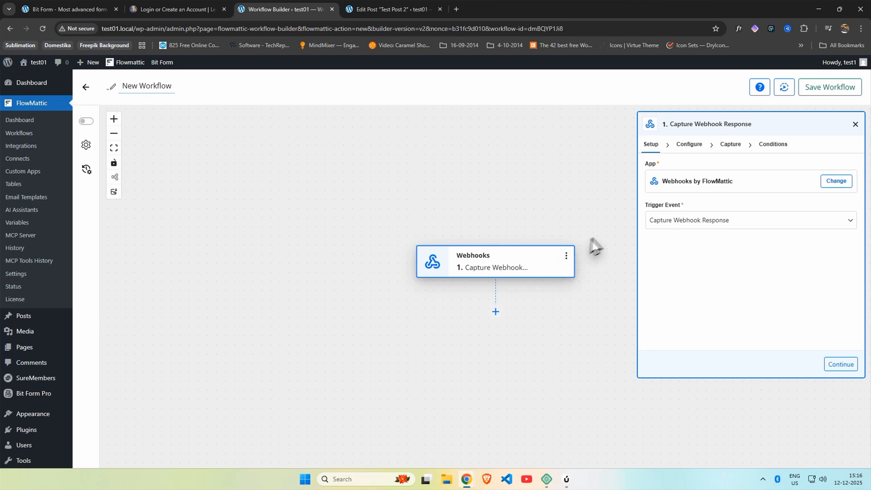
pyautogui.click(837, 181)
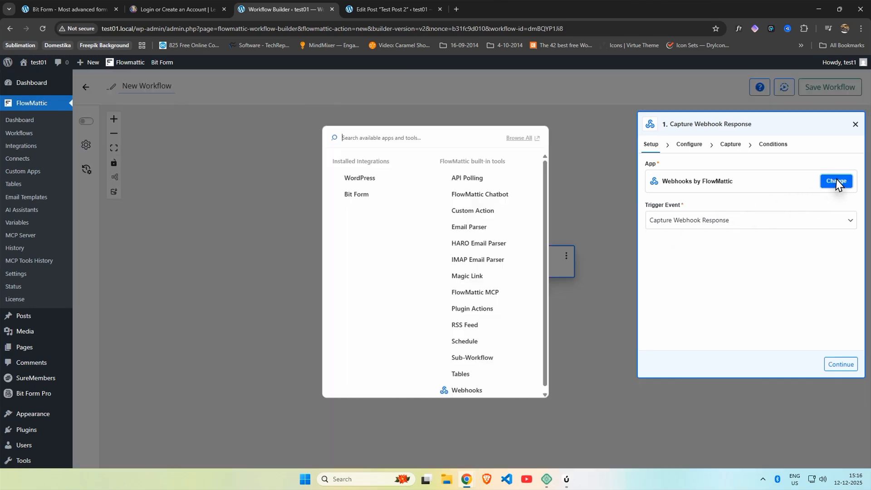
pyautogui.click(360, 195)
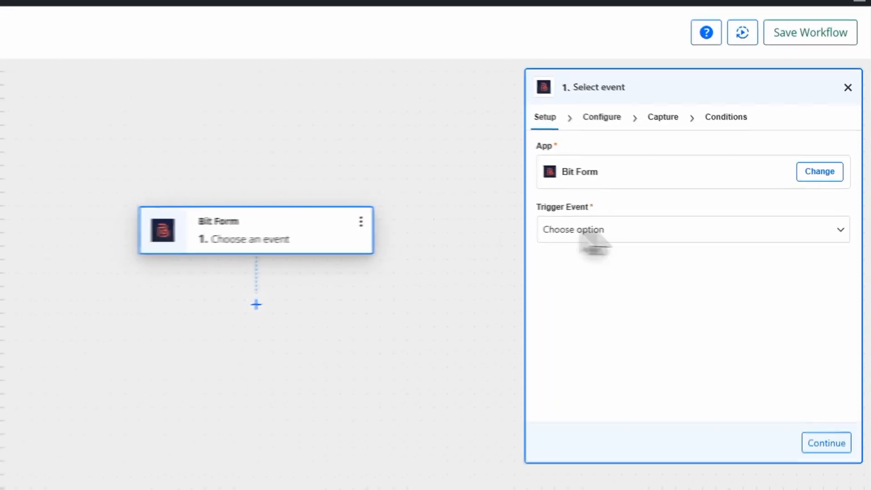
pyautogui.click(726, 221)
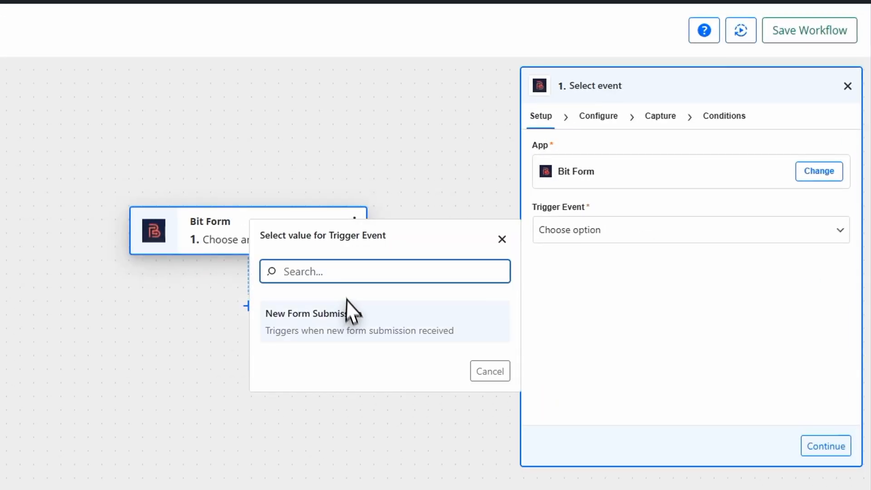
pyautogui.click(354, 315)
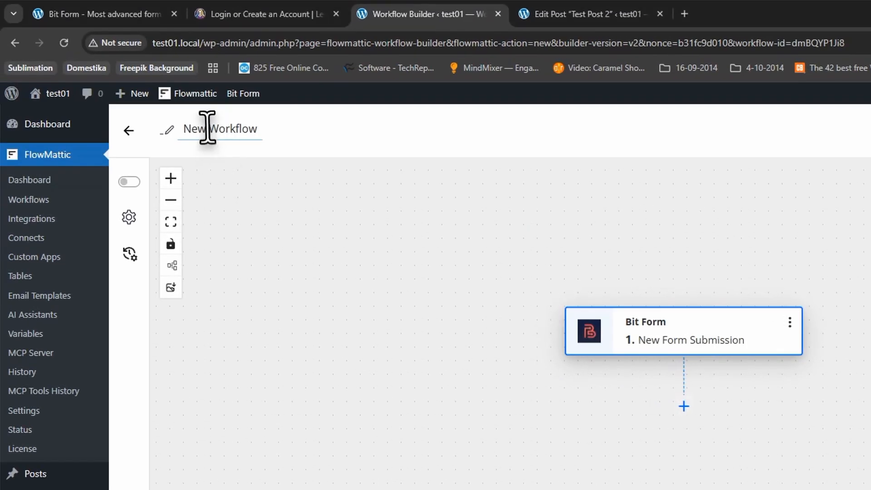
# Step: Rename the workflow to 'Bitform Submit to Suremembers'
pyautogui.doubleClick(207, 125)
pyautogui.hotkey('ctrl', 'a')
pyautogui.write('B')
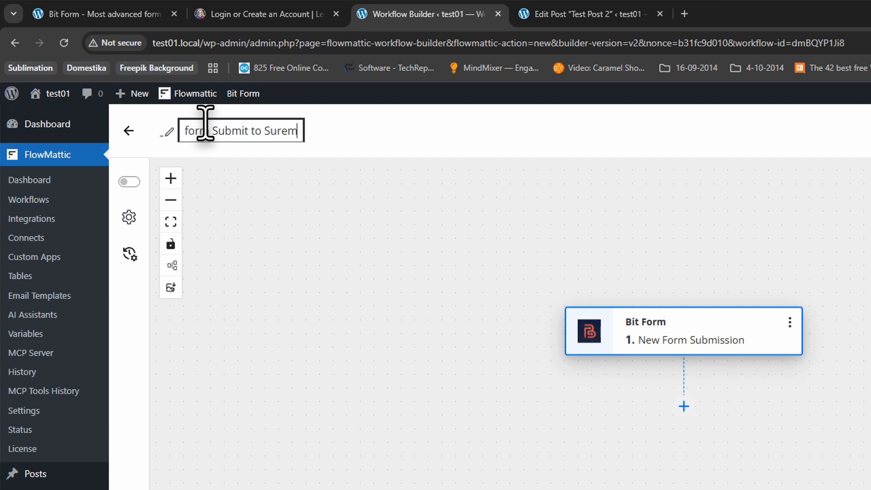
pyautogui.click(328, 228)
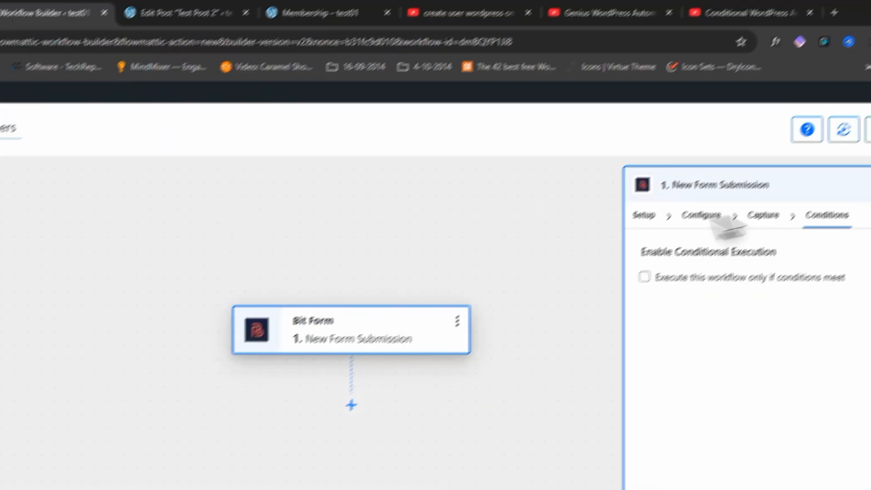
# Step: Confirm the Bit Form trigger app and event and advance to Test your trigger
pyautogui.click(644, 215)
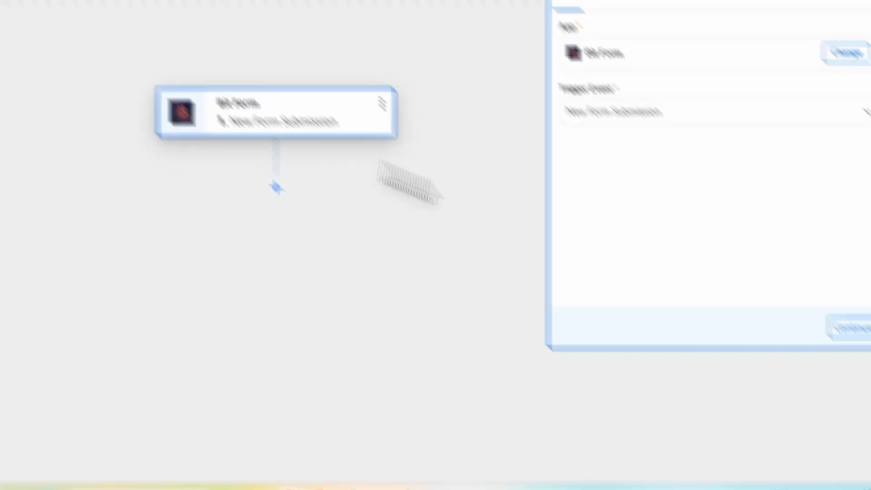
pyautogui.click(835, 303)
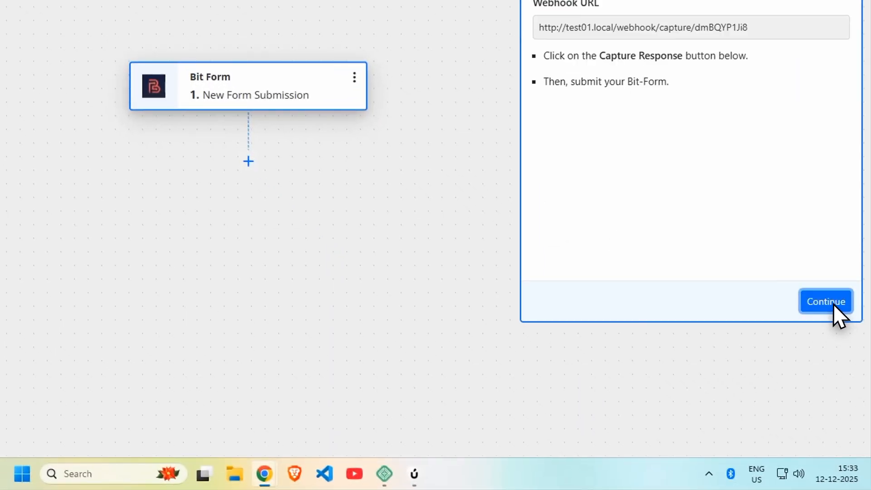
pyautogui.click(834, 304)
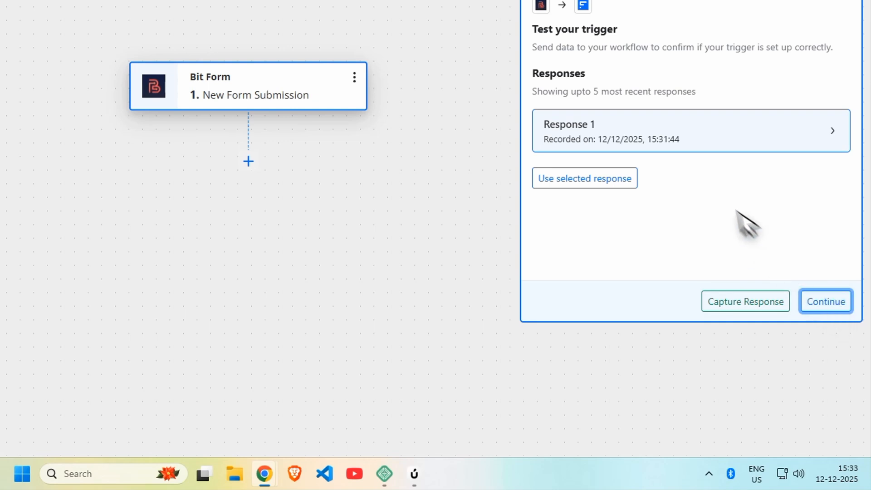
# Step: Capture a response by submitting a Membership form test entry with first name, email and password
pyautogui.click(750, 302)
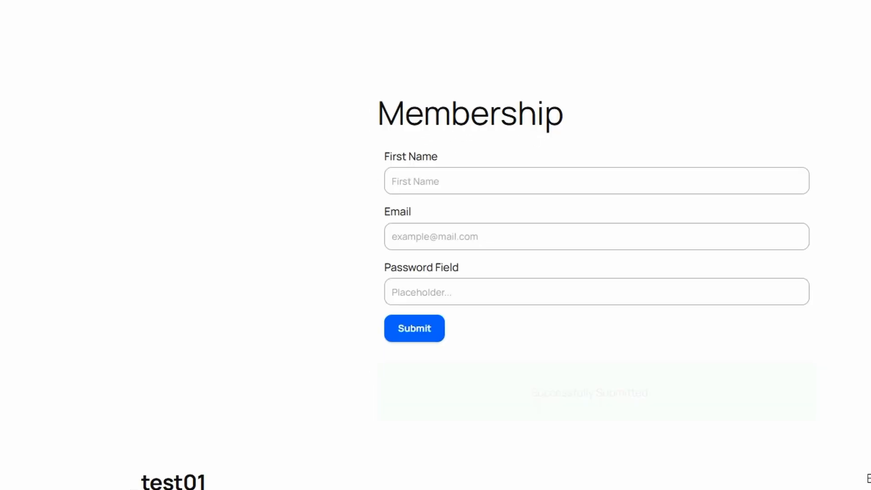
pyautogui.click(475, 181)
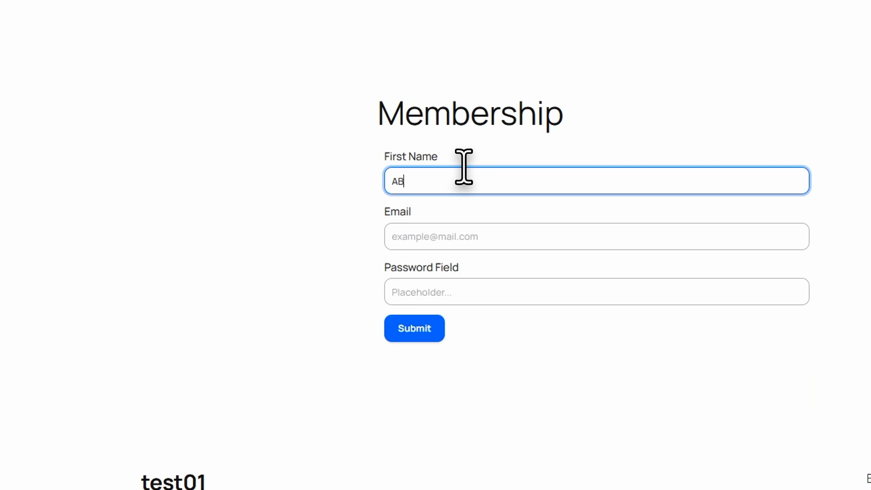
pyautogui.press('Tab')
pyautogui.write('ABC')
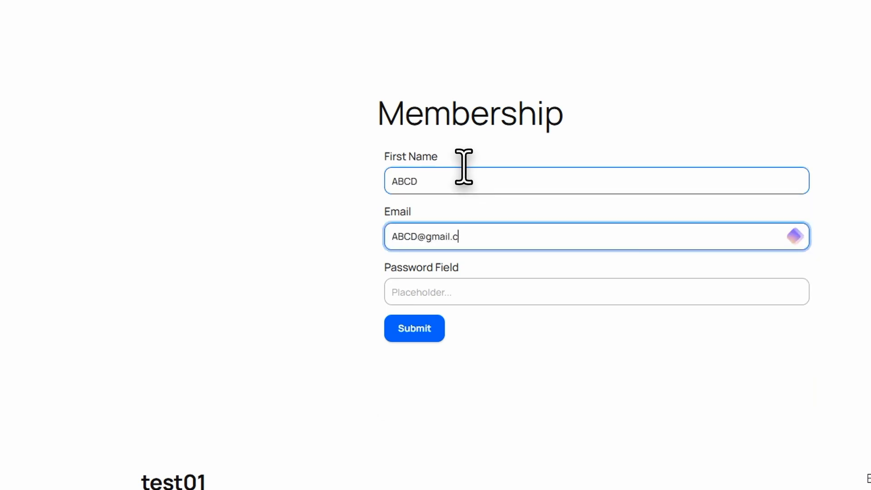
pyautogui.press('Tab')
pyautogui.write('12')
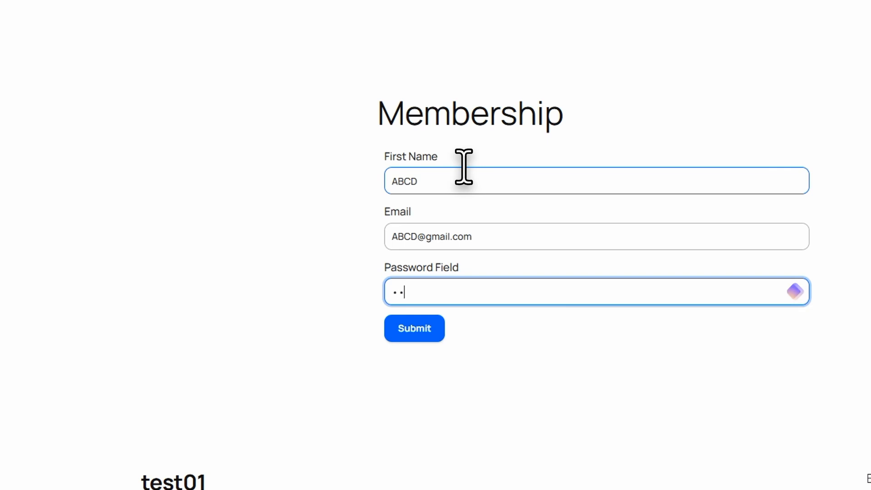
pyautogui.click(418, 322)
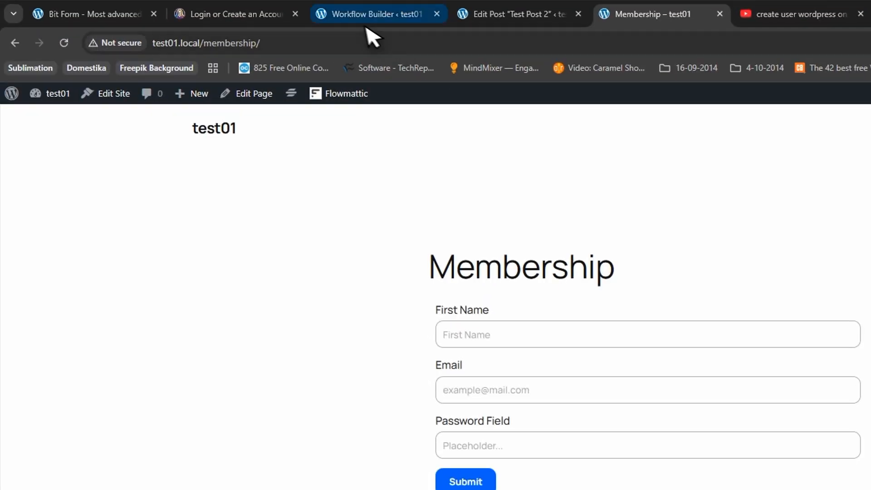
pyautogui.click(360, 14)
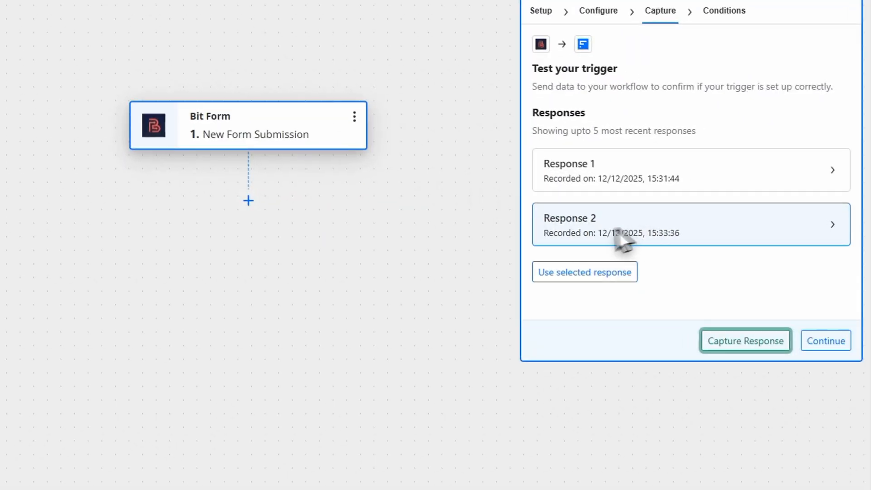
# Step: Use Response 2 as the Bit Form trigger's sample data and save the trigger step
pyautogui.click(688, 248)
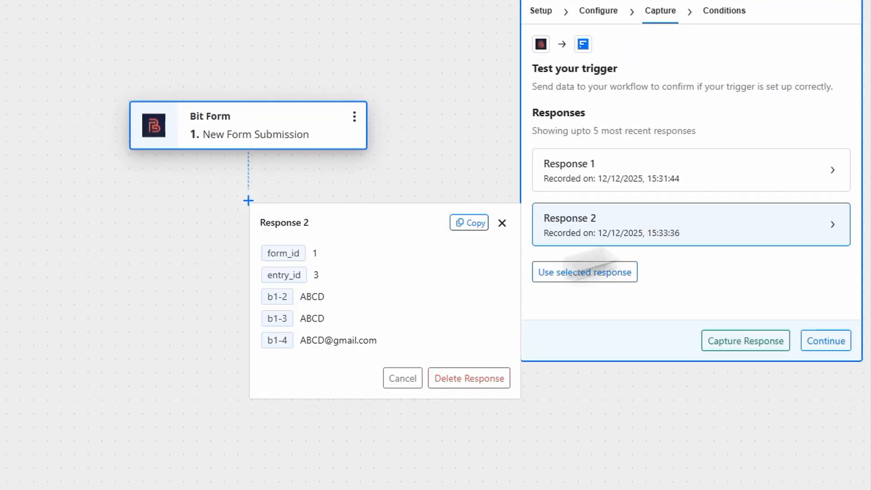
pyautogui.moveTo(299, 296); pyautogui.dragTo(342, 309)
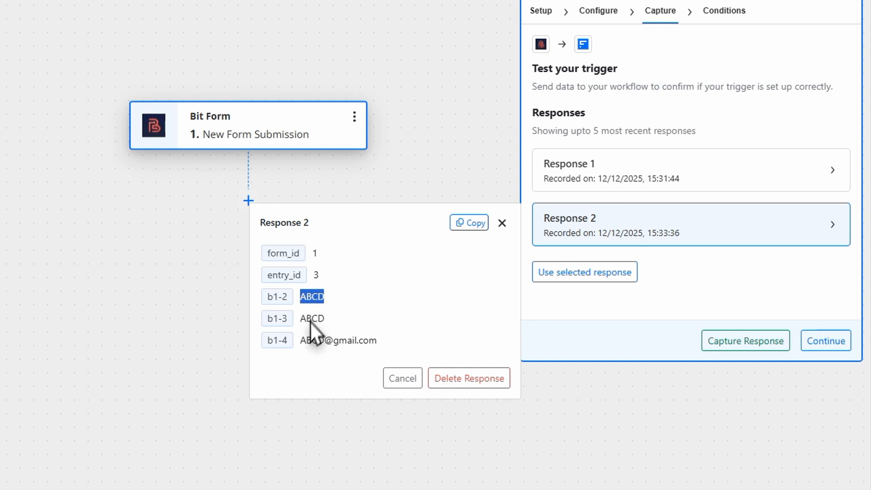
pyautogui.click(599, 274)
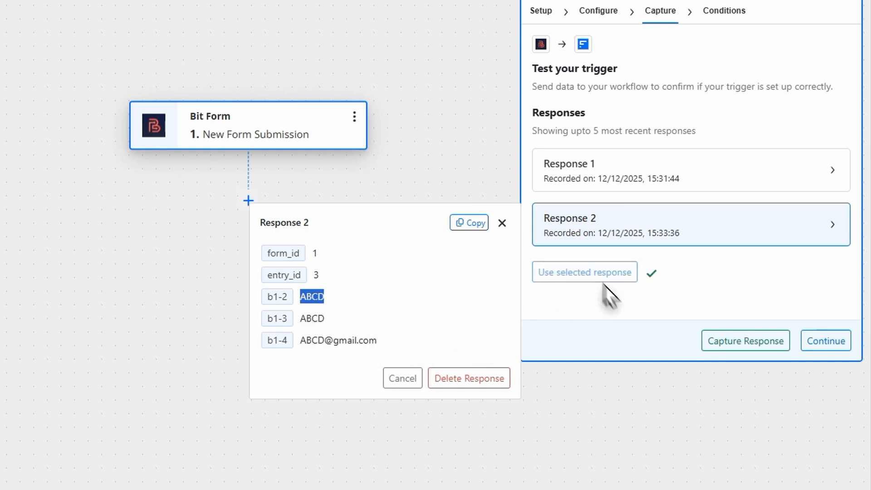
pyautogui.click(836, 341)
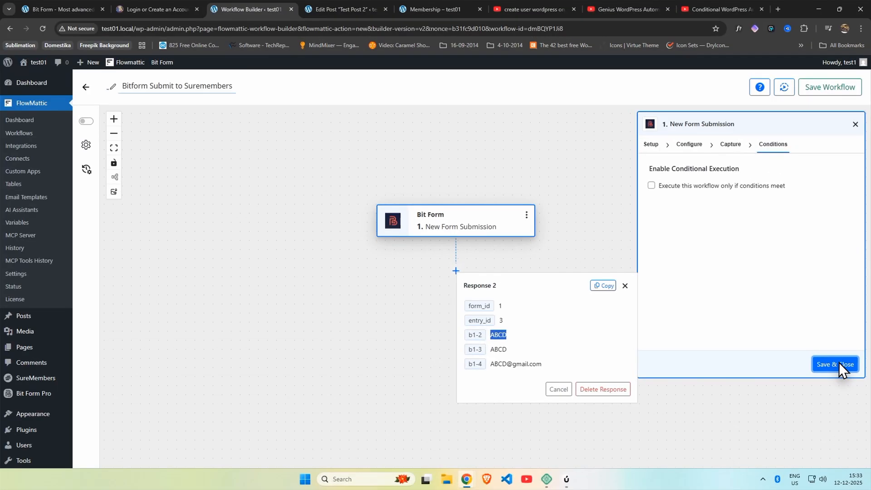
pyautogui.click(840, 362)
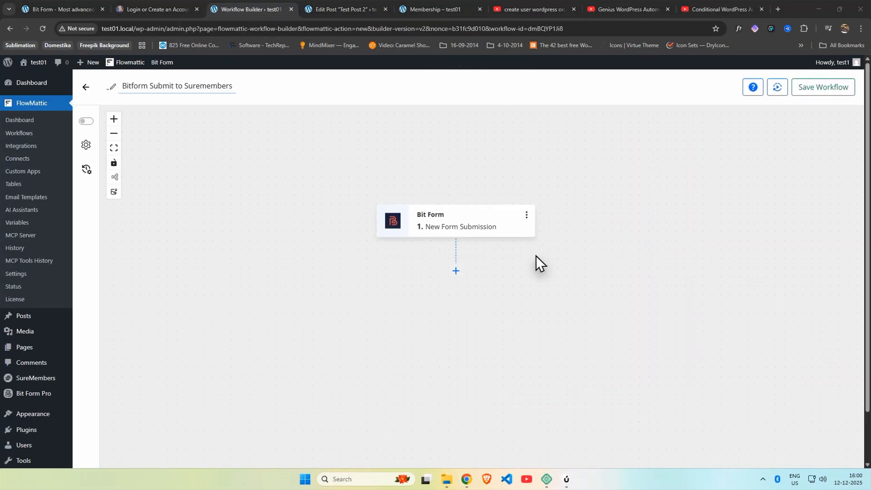
# Step: Add a WordPress step after Bit Form with the New User action event and continue to its fields
pyautogui.click(456, 271)
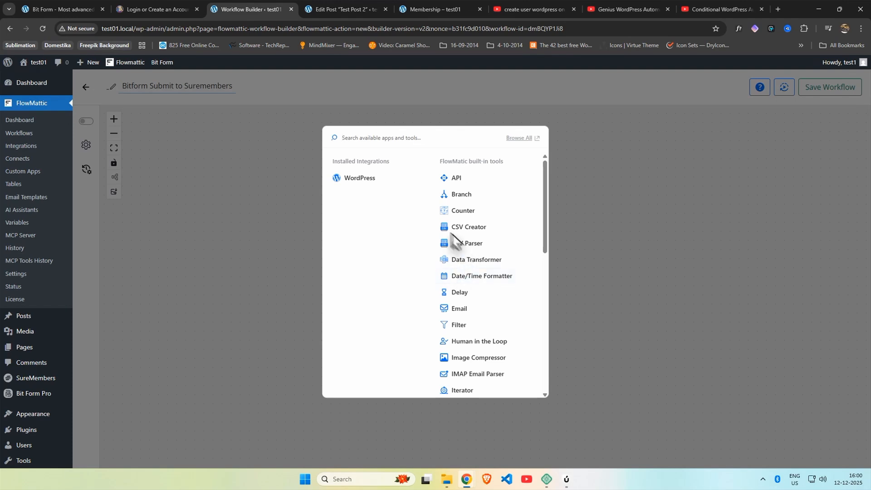
pyautogui.click(367, 176)
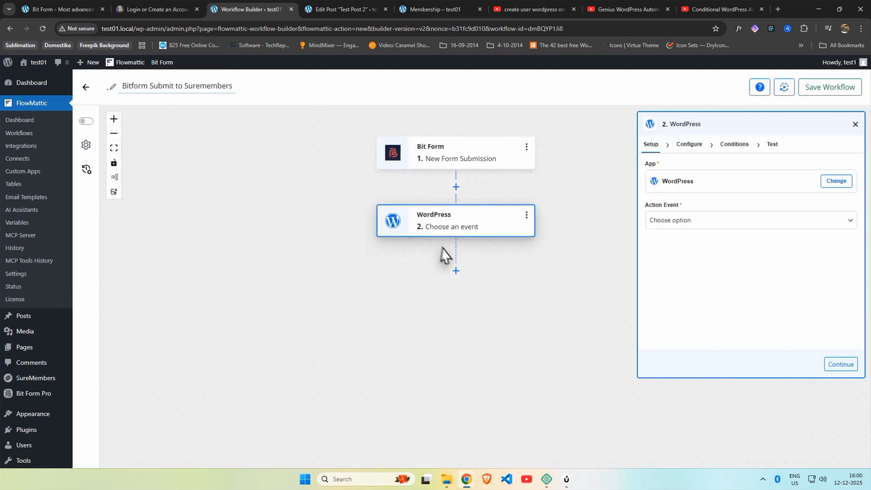
pyautogui.click(725, 225)
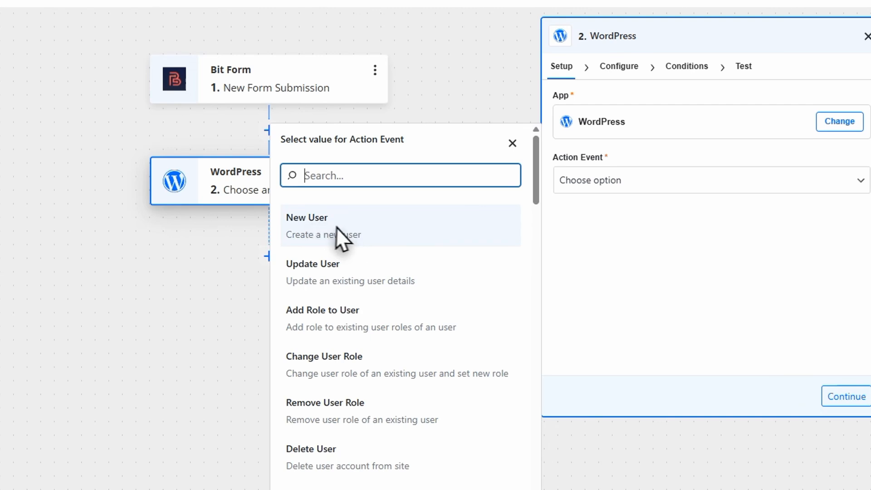
pyautogui.click(357, 233)
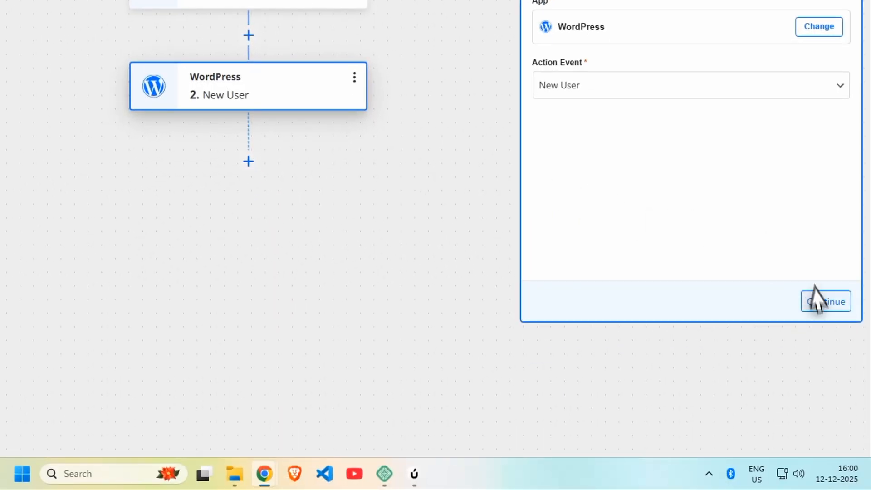
pyautogui.click(826, 302)
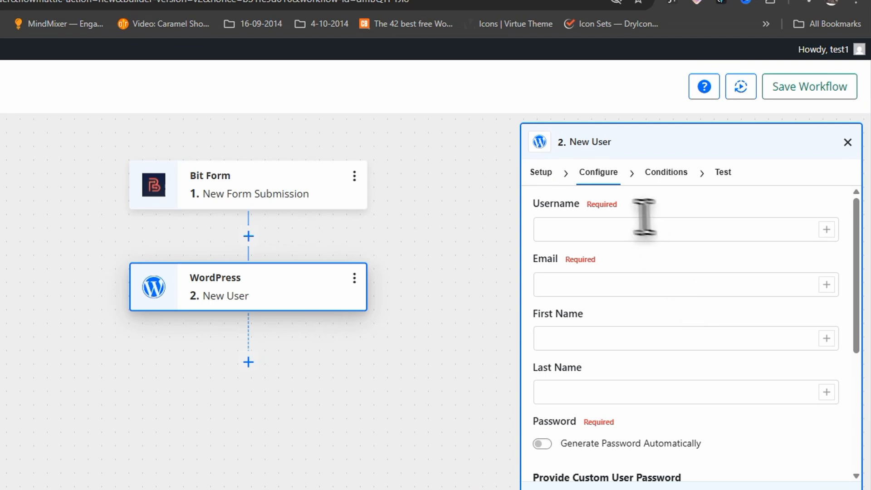
# Step: Map Username and First Name to form field b1-2 and Email to b1-4, leaving Last Name empty
pyautogui.click(830, 236)
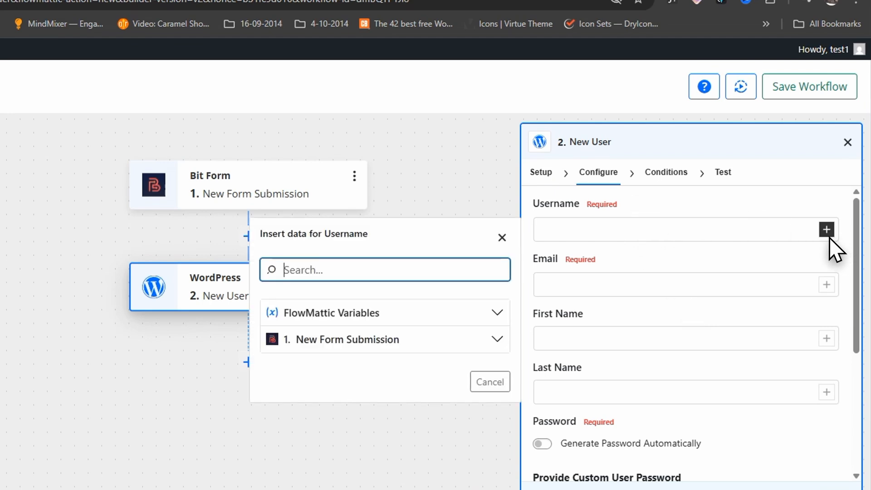
pyautogui.click(501, 181)
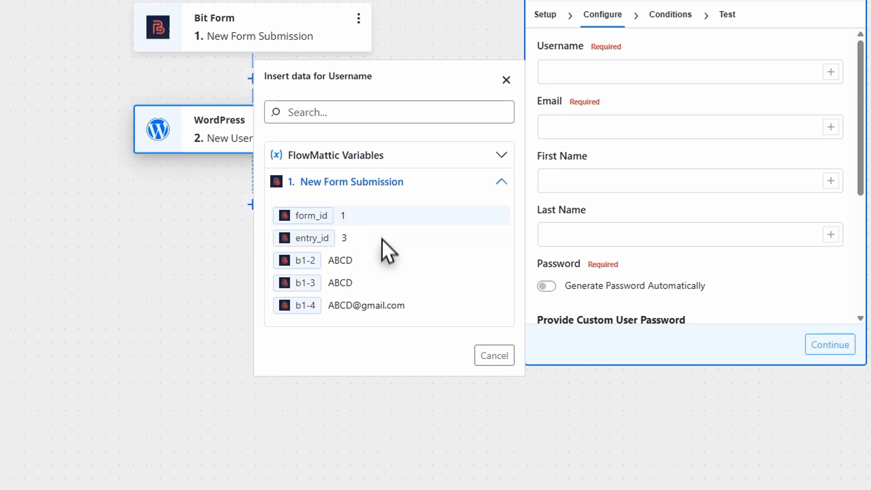
pyautogui.click(381, 262)
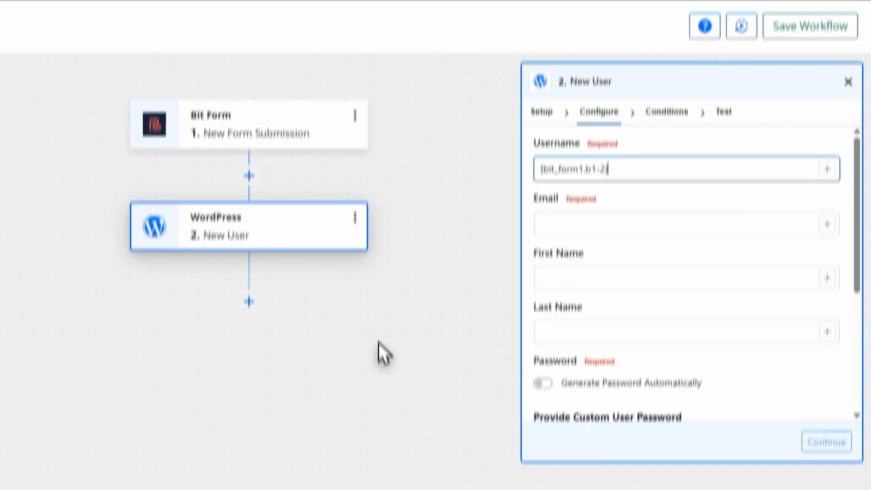
pyautogui.click(831, 127)
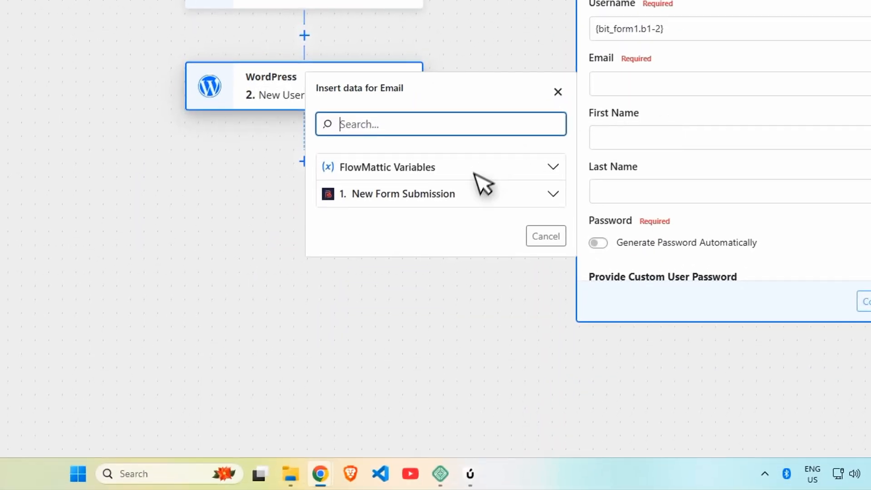
pyautogui.click(467, 203)
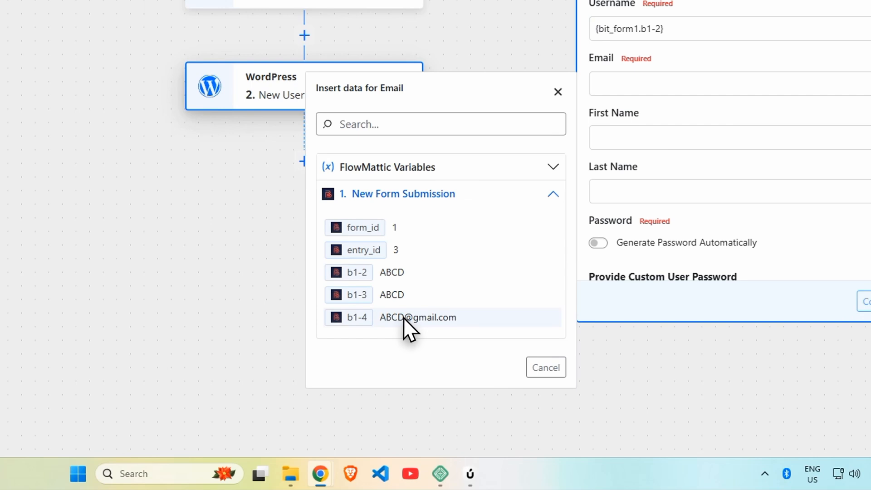
pyautogui.click(404, 317)
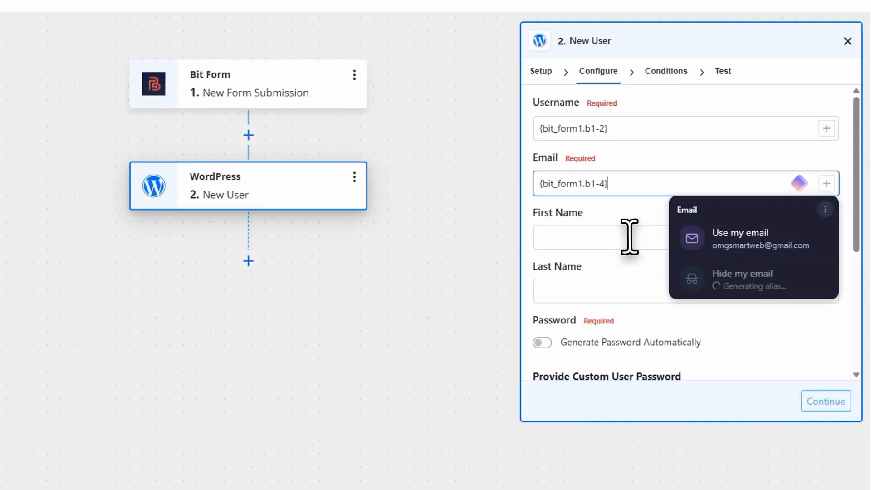
pyautogui.click(630, 237)
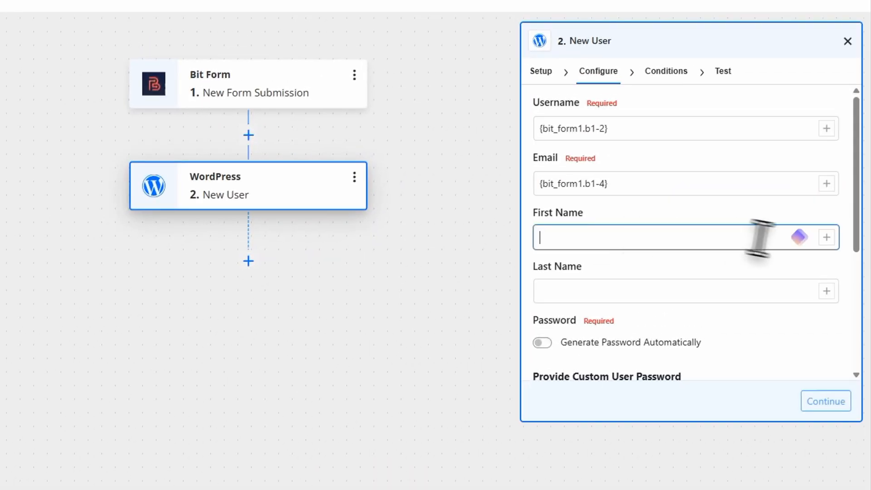
pyautogui.click(826, 237)
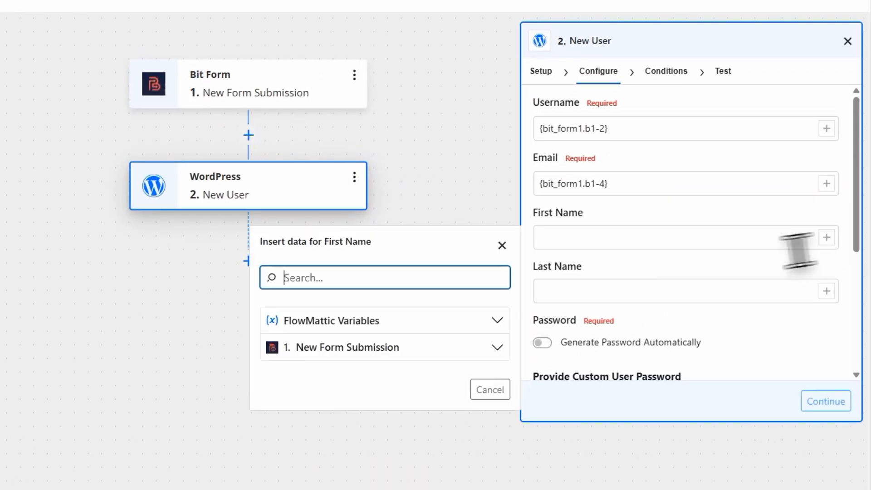
pyautogui.click(399, 349)
pyautogui.click(326, 426)
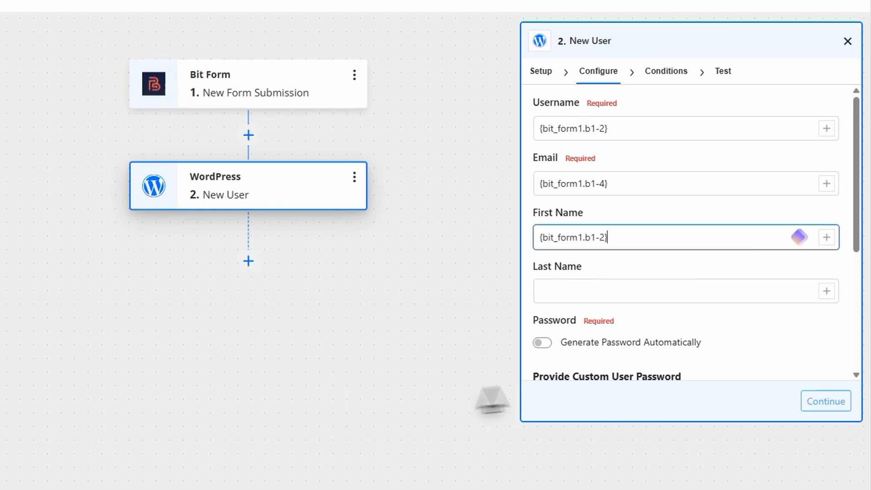
pyautogui.click(827, 291)
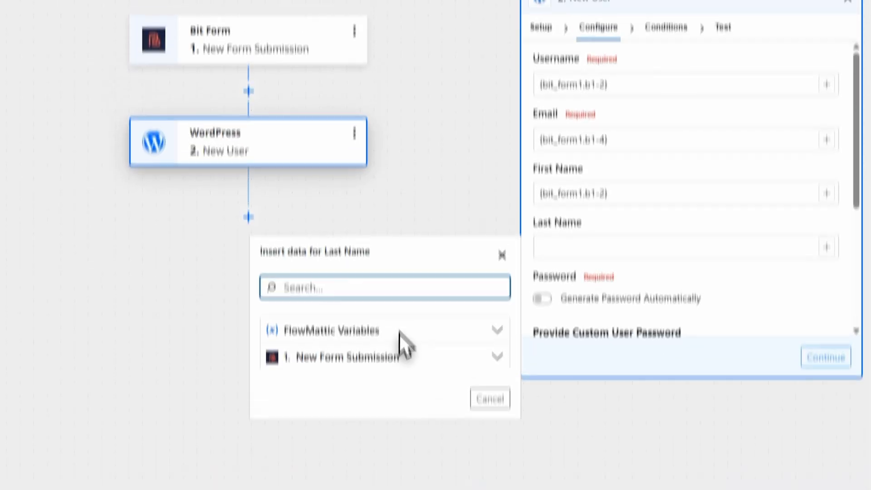
pyautogui.click(658, 176)
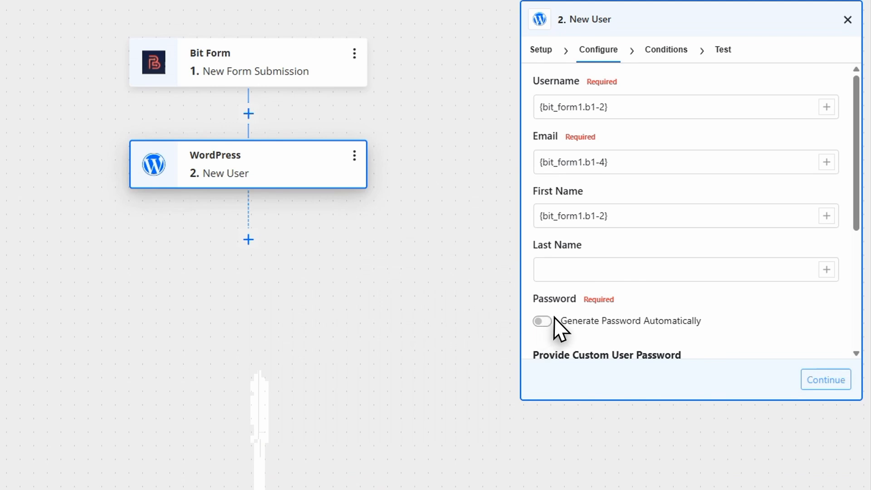
# Step: Map the custom user password to the form's b1-3 field
pyautogui.scroll(-3, 555, 320)
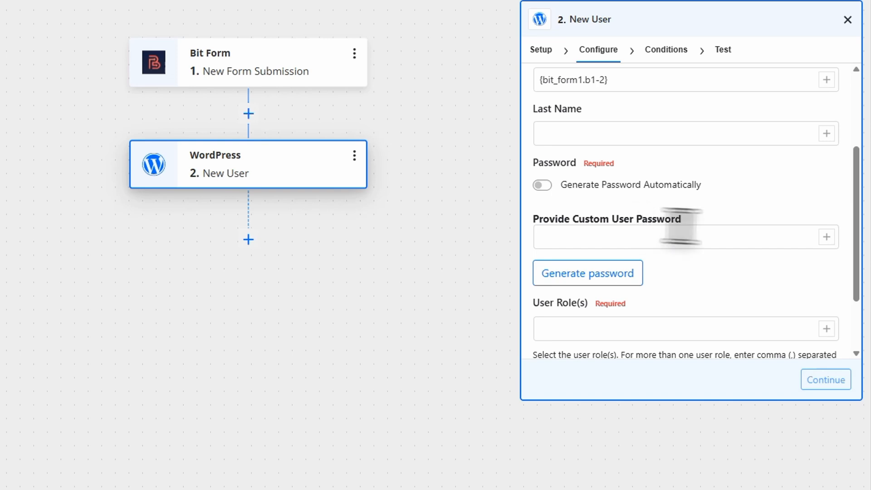
pyautogui.click(832, 239)
pyautogui.click(433, 347)
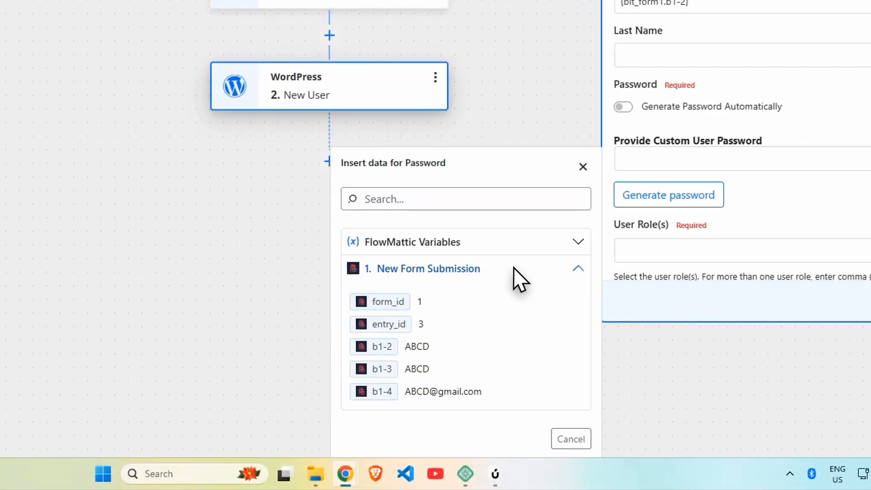
pyautogui.click(413, 373)
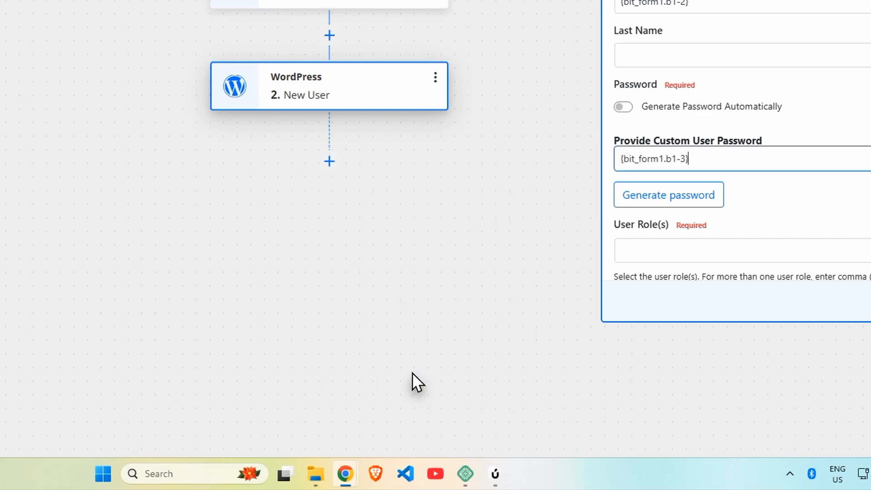
pyautogui.scroll(3, 839, 186)
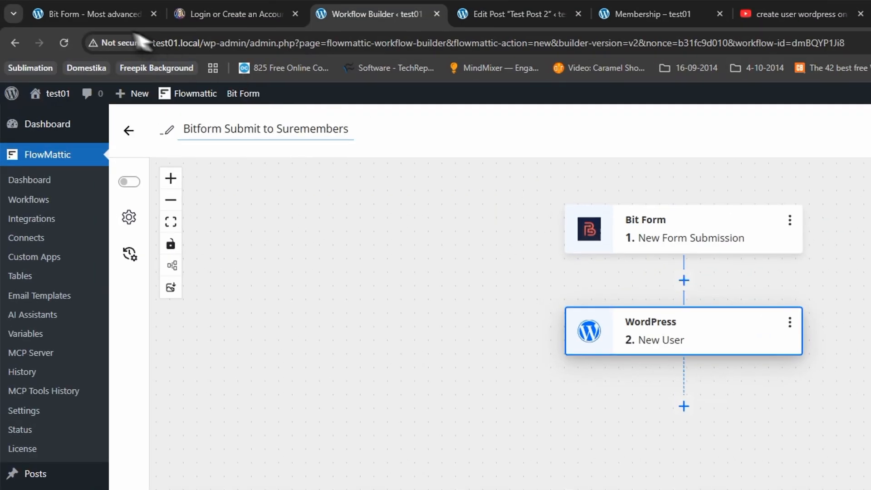
# Step: Verify in the Bit Form builder that the Password Field's key is b1-3, then return
pyautogui.click(101, 21)
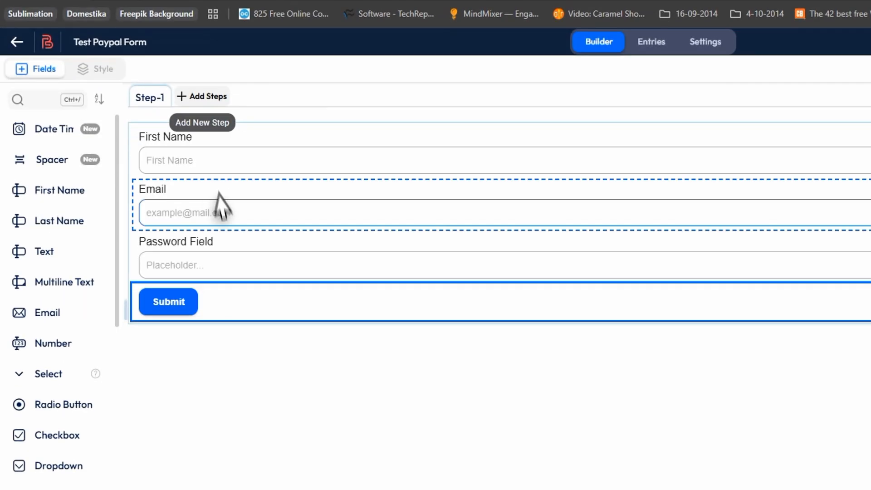
pyautogui.click(267, 305)
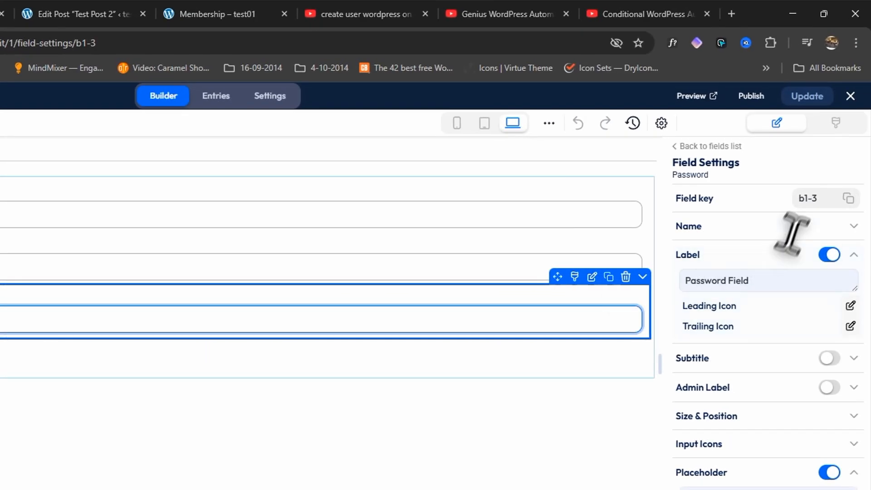
pyautogui.moveTo(846, 193)
pyautogui.mouseDown()
pyautogui.moveTo(826, 199)
pyautogui.moveTo(851, 192)
pyautogui.mouseUp()
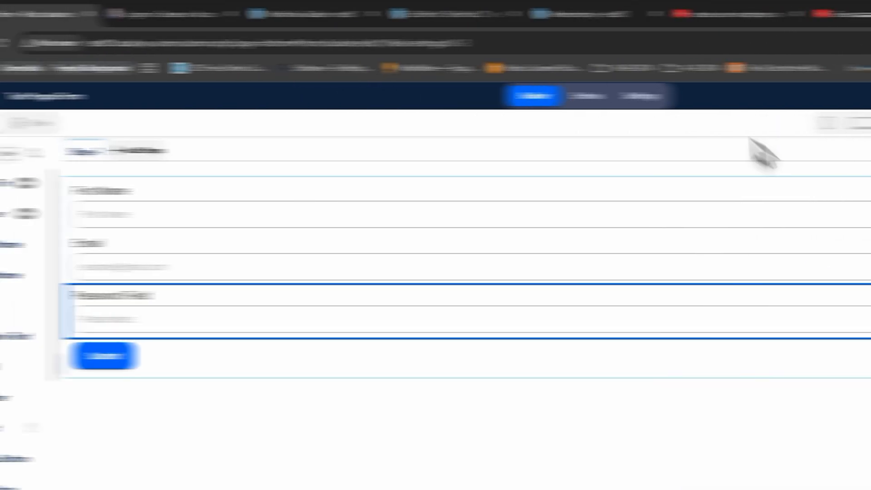
pyautogui.click(77, 14)
pyautogui.click(377, 14)
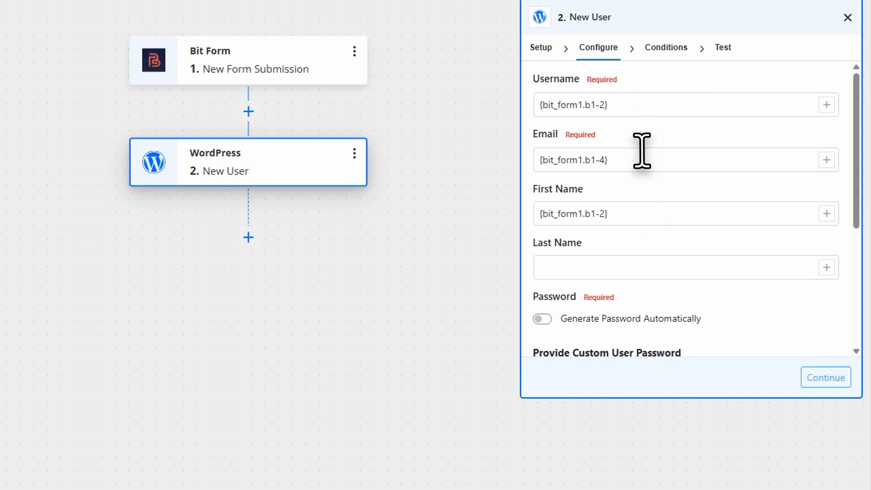
# Step: Set the New User step's user role to subscriber from WordPress User Roles
pyautogui.scroll(-3, 660, 268)
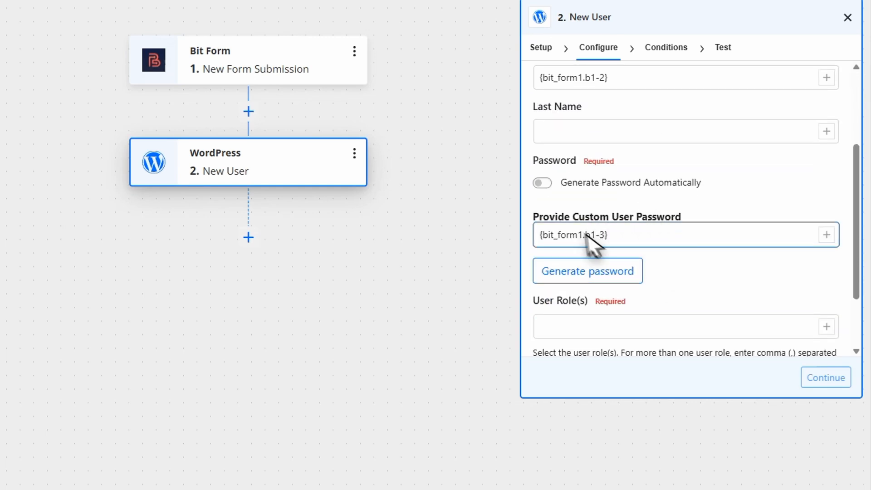
pyautogui.scroll(-2, 639, 271)
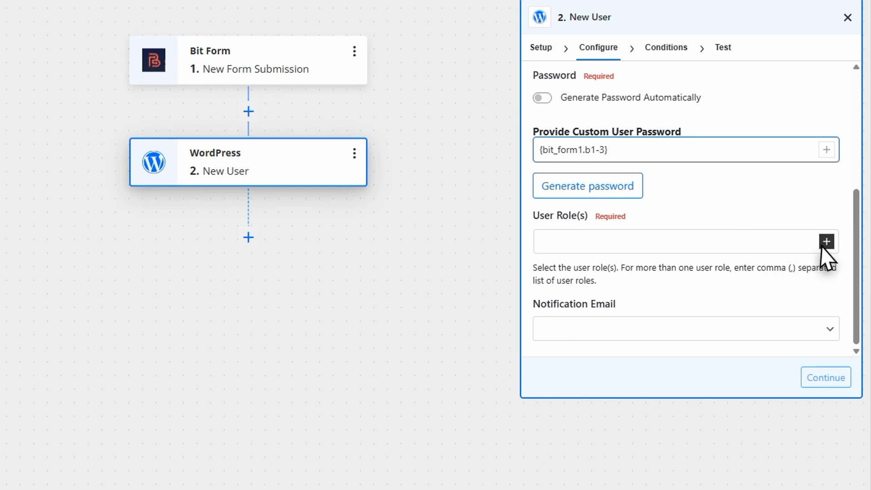
pyautogui.click(827, 241)
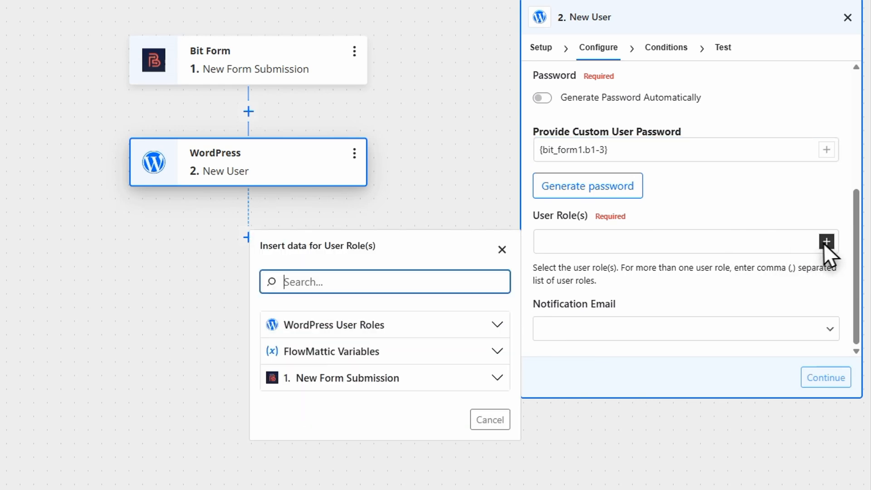
pyautogui.click(388, 326)
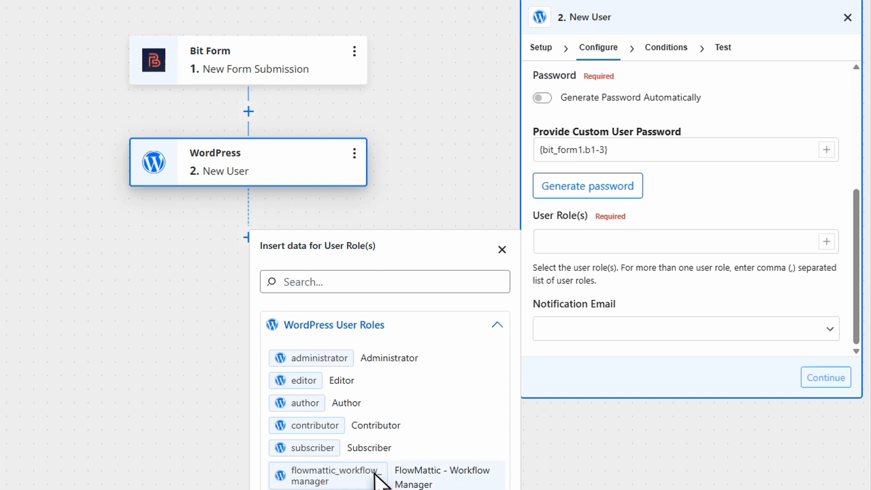
pyautogui.click(378, 449)
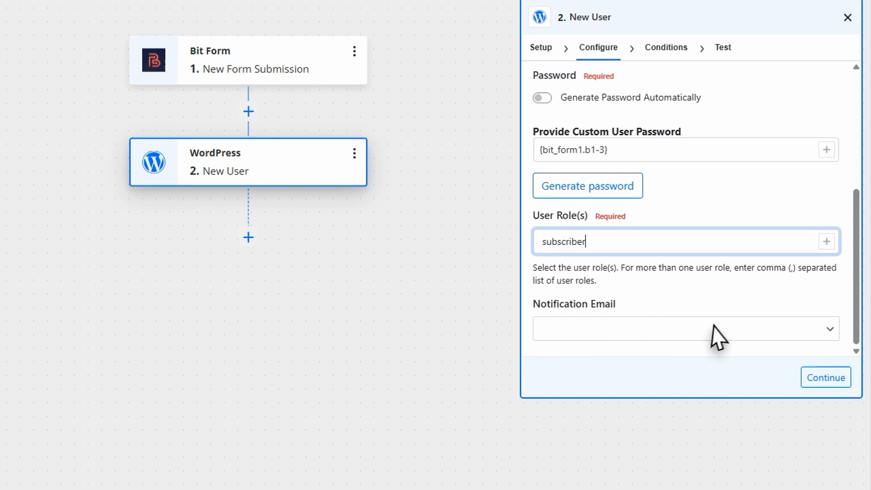
# Step: Set the notification email recipient to User and continue to Conditions
pyautogui.click(822, 328)
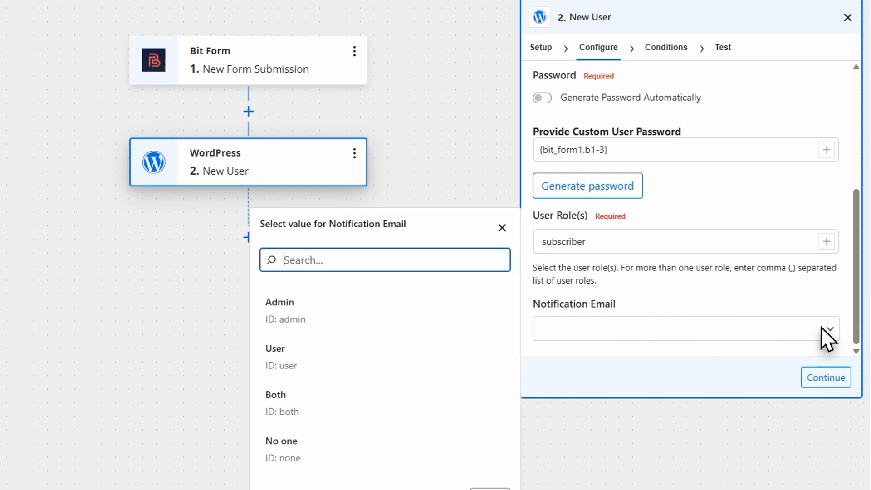
pyautogui.click(820, 327)
pyautogui.click(816, 326)
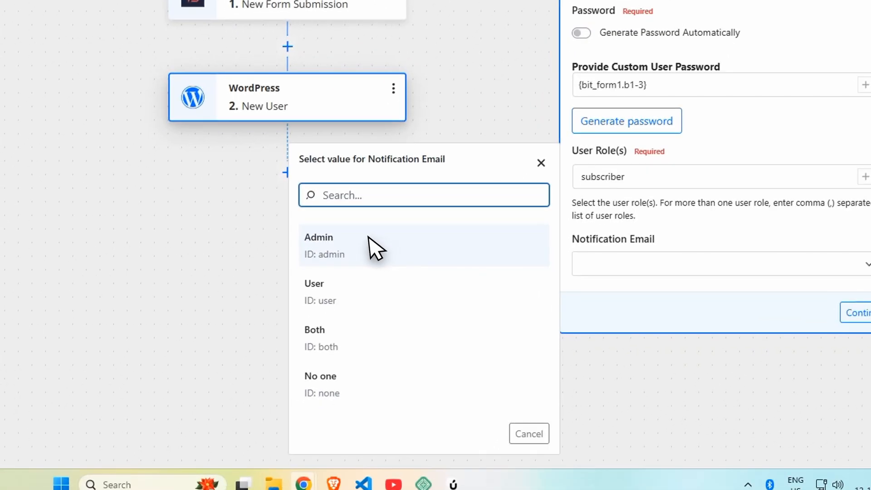
pyautogui.click(330, 304)
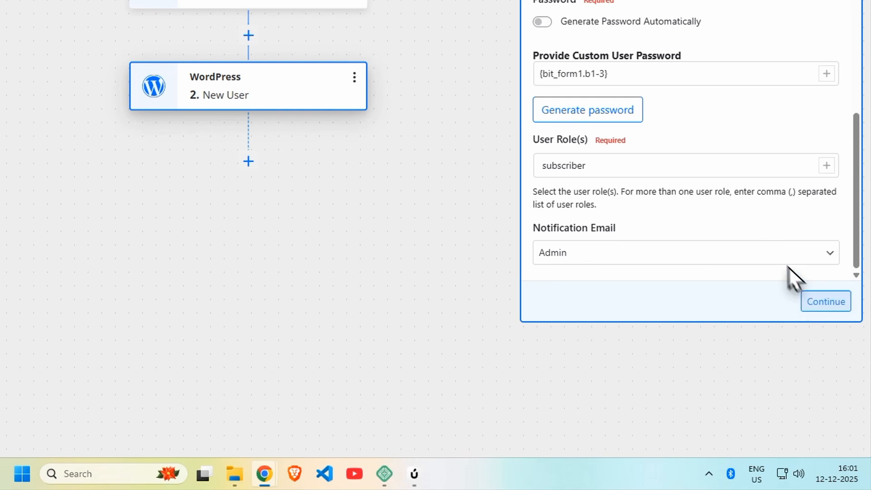
pyautogui.click(777, 250)
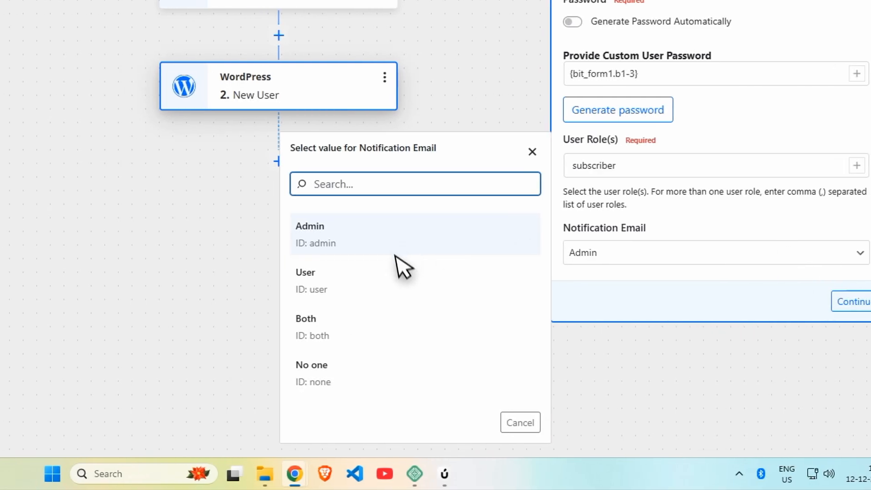
pyautogui.click(375, 273)
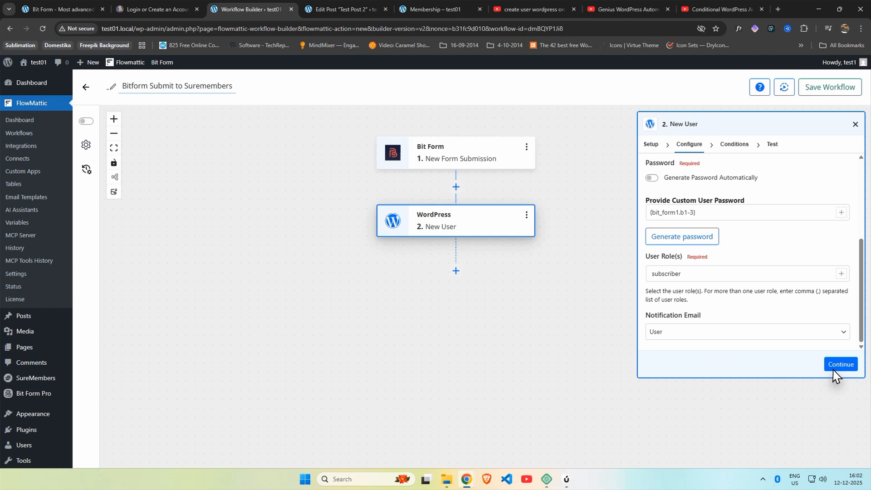
pyautogui.click(836, 346)
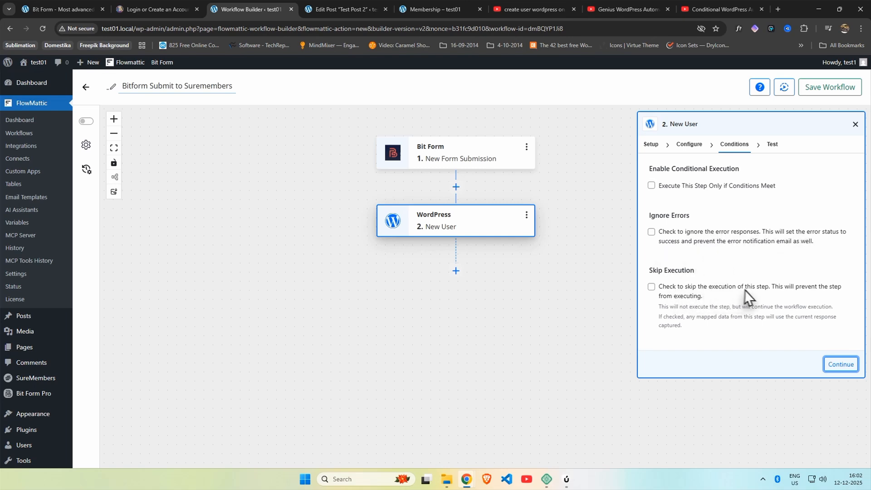
# Step: Test the New User action, review its output (status success, user_id 2), and save the step
pyautogui.click(840, 363)
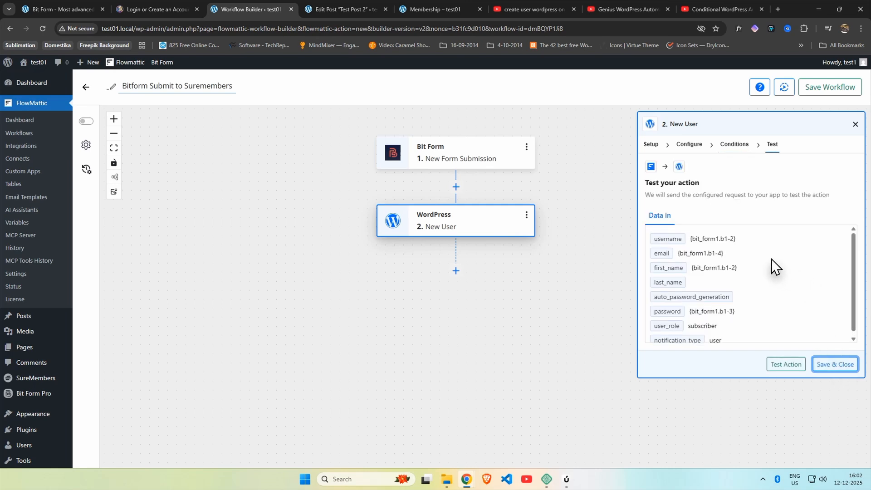
pyautogui.click(786, 367)
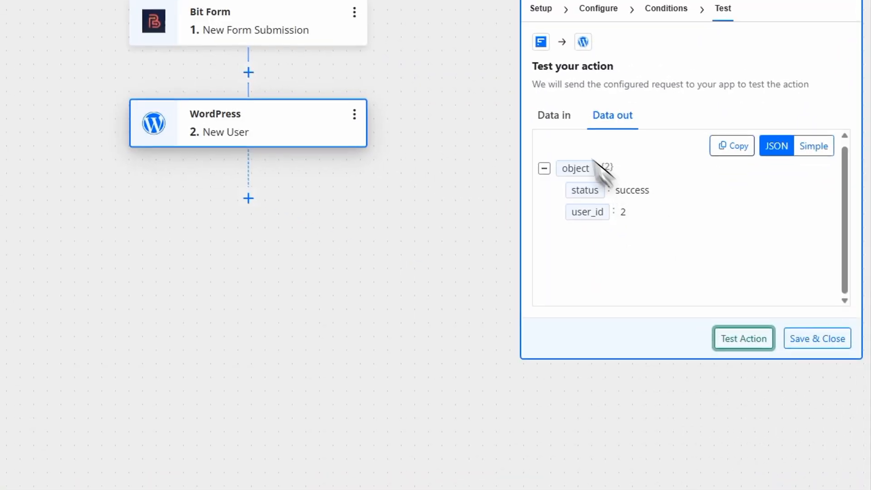
pyautogui.click(659, 214)
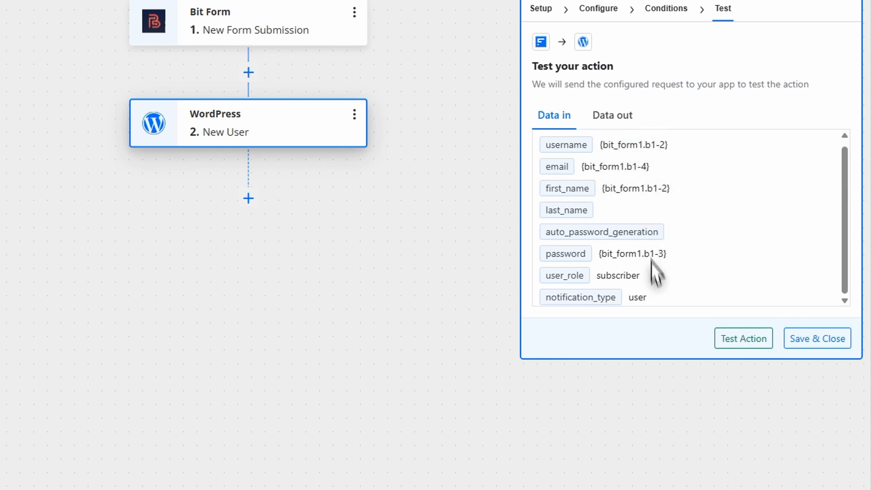
pyautogui.click(615, 118)
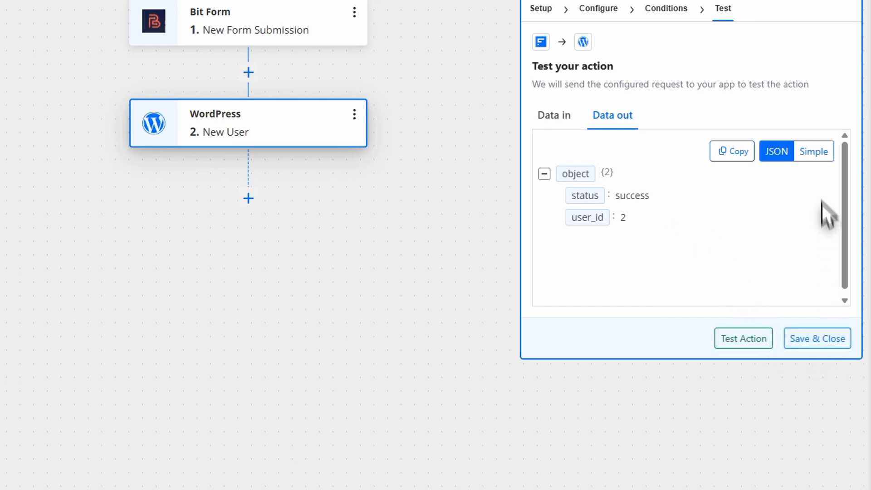
pyautogui.click(814, 150)
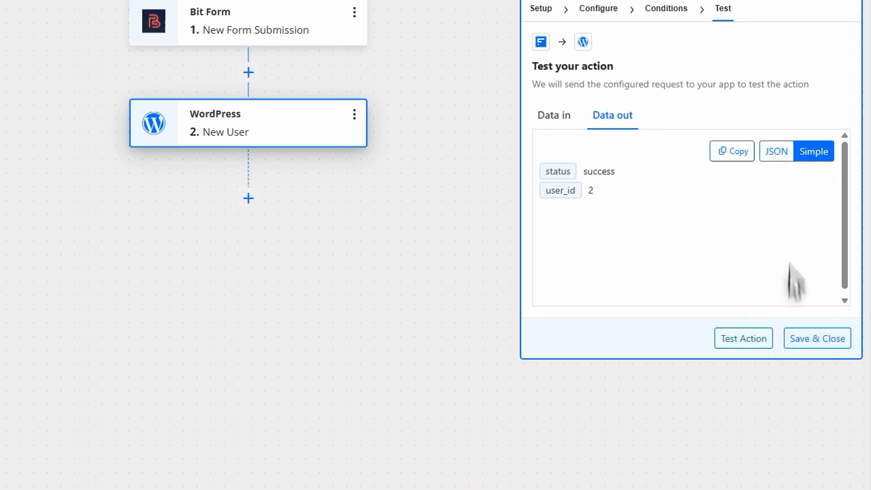
pyautogui.click(805, 347)
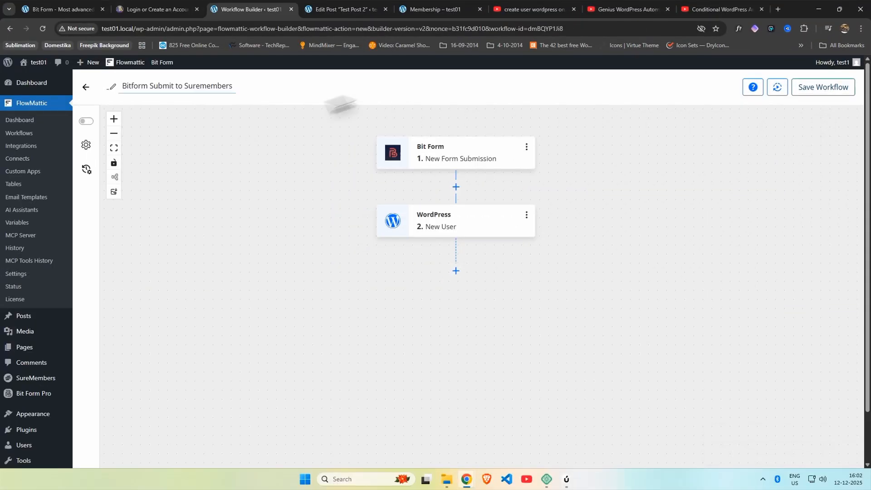
# Step: Check that All Users lists the new test user as a Subscriber, then go back to the Dashboard
pyautogui.click(58, 14)
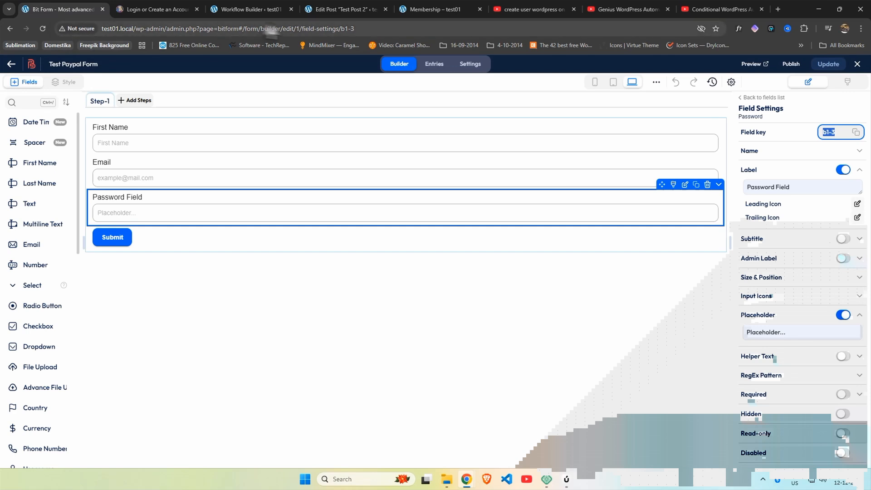
pyautogui.click(340, 9)
pyautogui.click(23, 73)
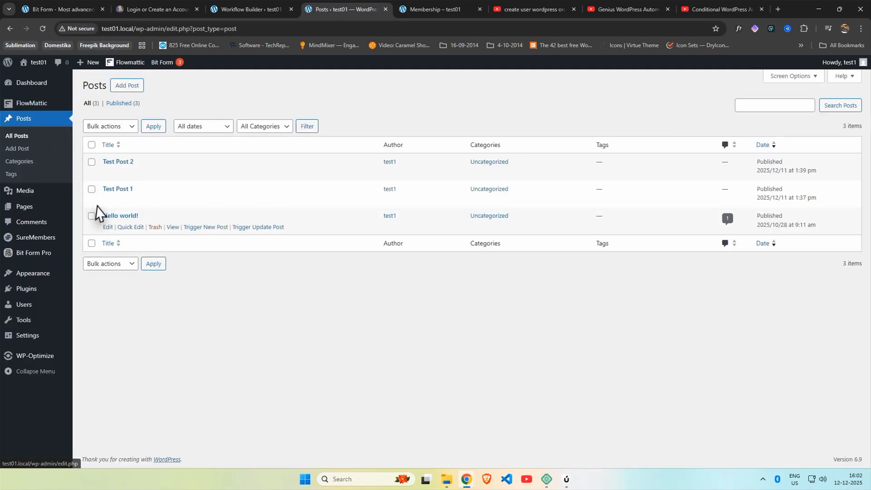
pyautogui.click(36, 310)
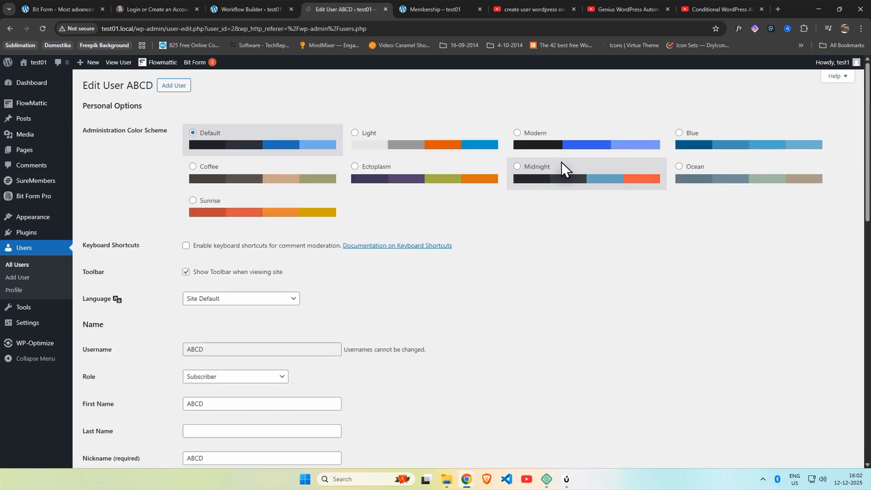
pyautogui.scroll(-5, 318, 272)
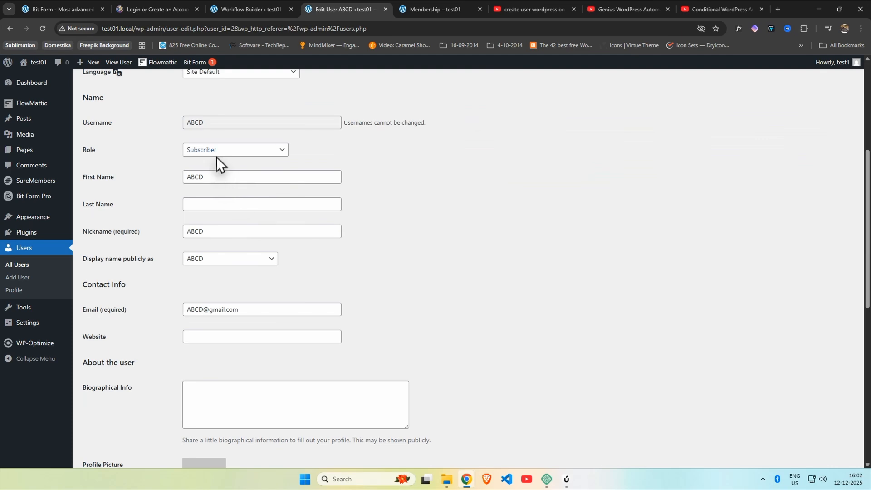
pyautogui.scroll(-7, 224, 274)
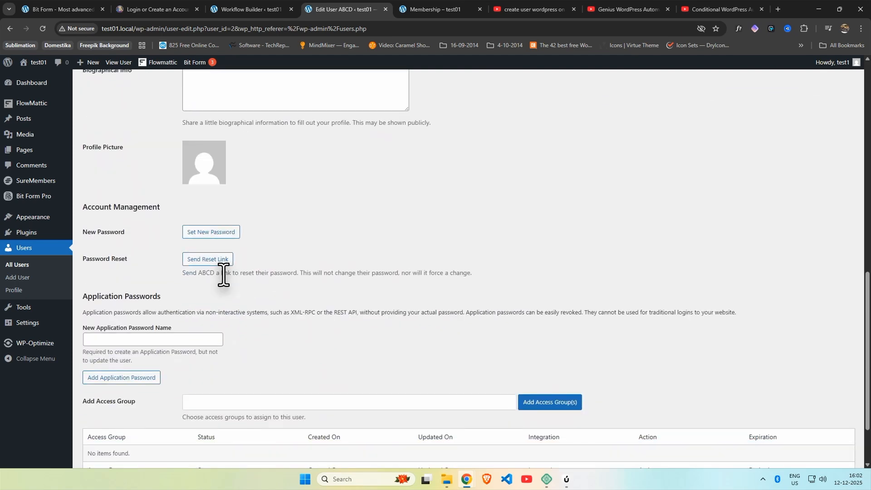
pyautogui.scroll(7, 224, 275)
pyautogui.scroll(5, 224, 275)
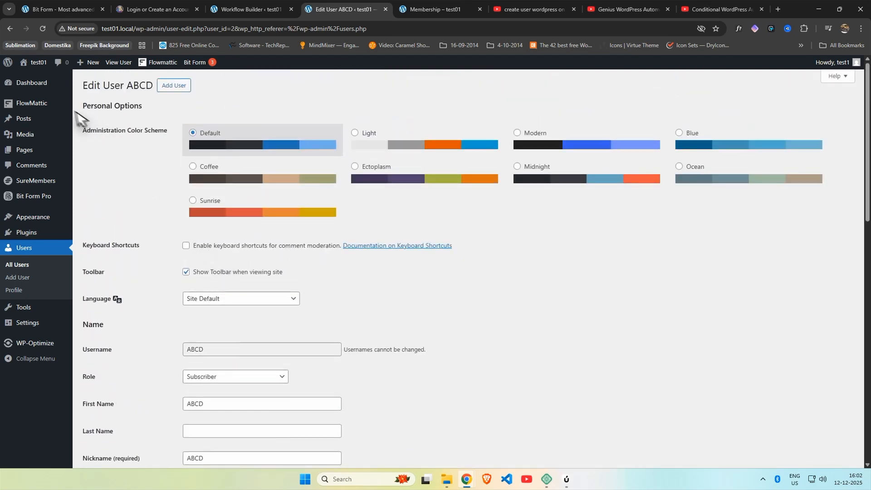
pyautogui.click(39, 88)
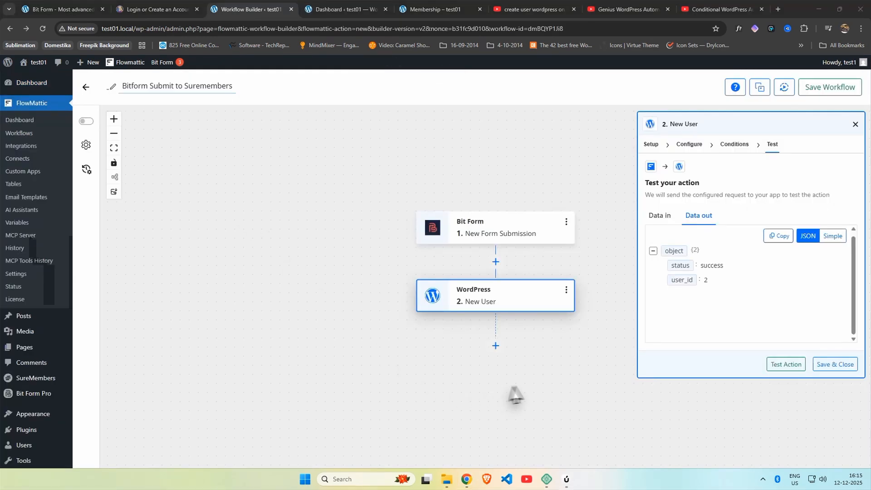
# Step: Install the SureMembers integration found by searching 'surem', then reopen the Bitform Submit to Suremembers workflow
pyautogui.click(28, 145)
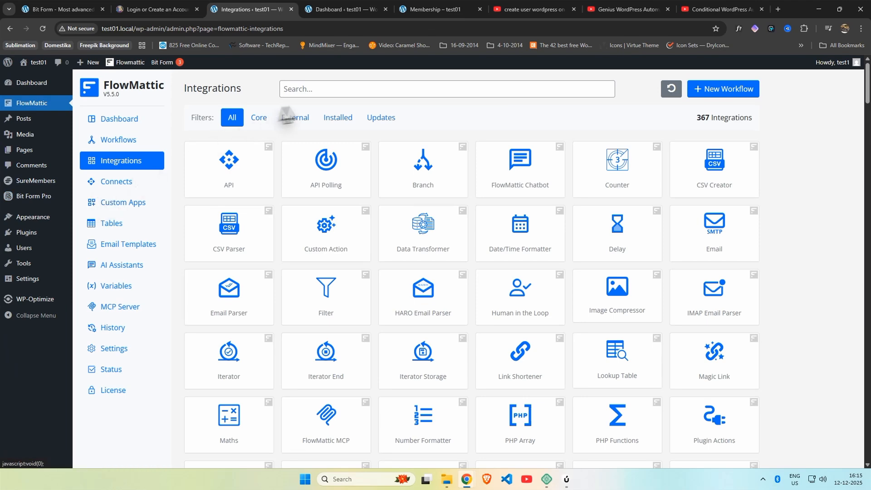
pyautogui.click(319, 87)
pyautogui.write('surem')
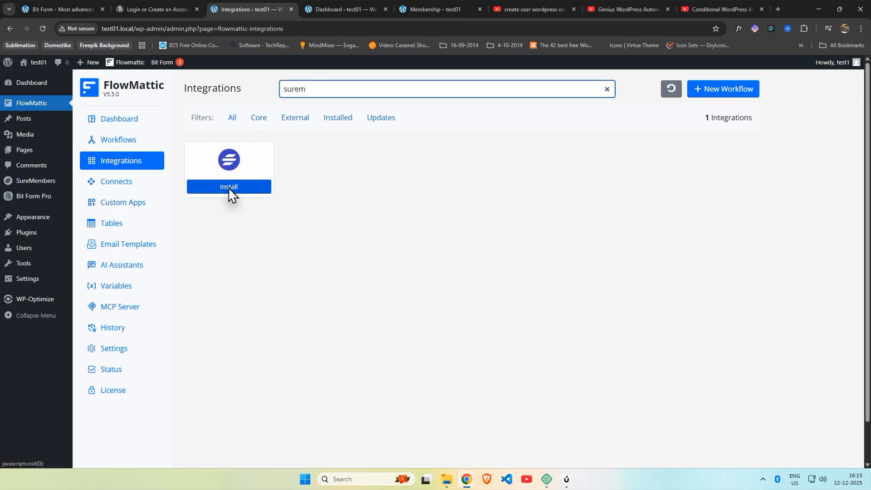
pyautogui.click(229, 188)
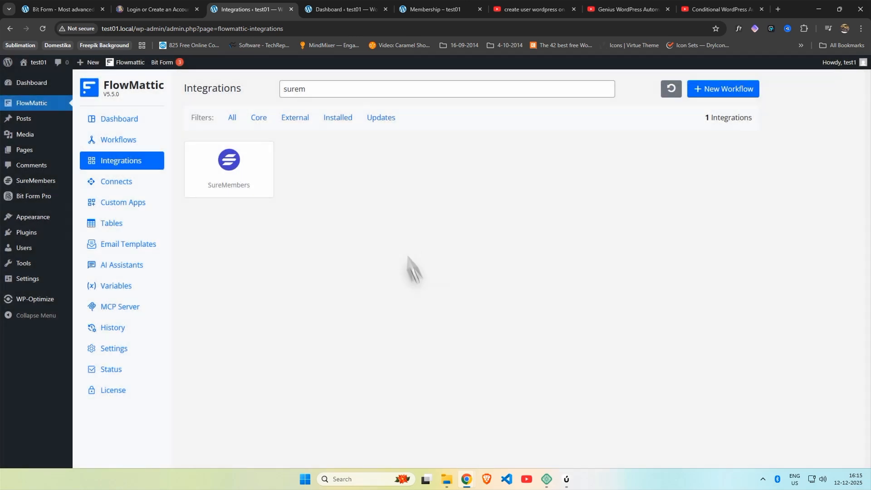
pyautogui.click(124, 142)
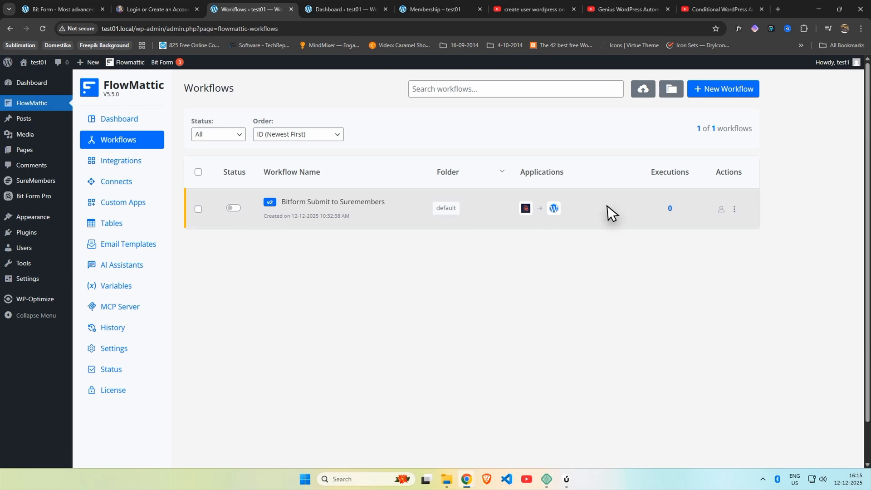
pyautogui.click(330, 203)
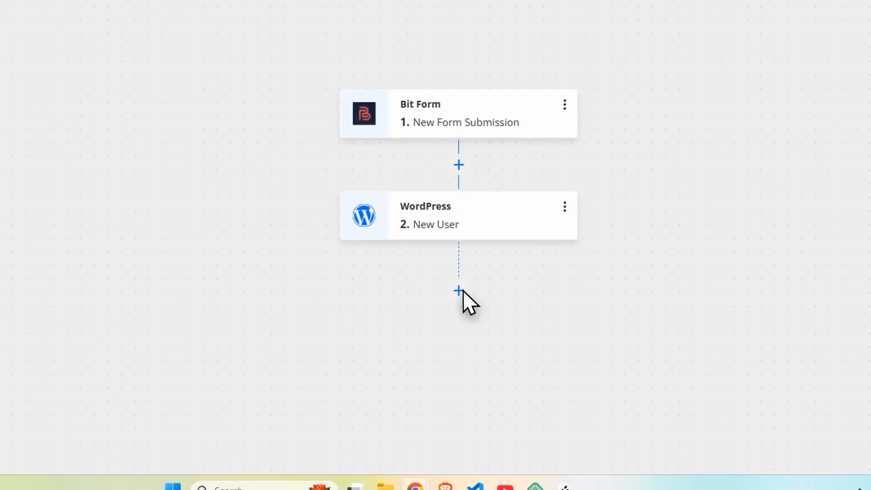
# Step: Add a SureMembers 'Add User to Access Group' action step after the New User step
pyautogui.click(459, 291)
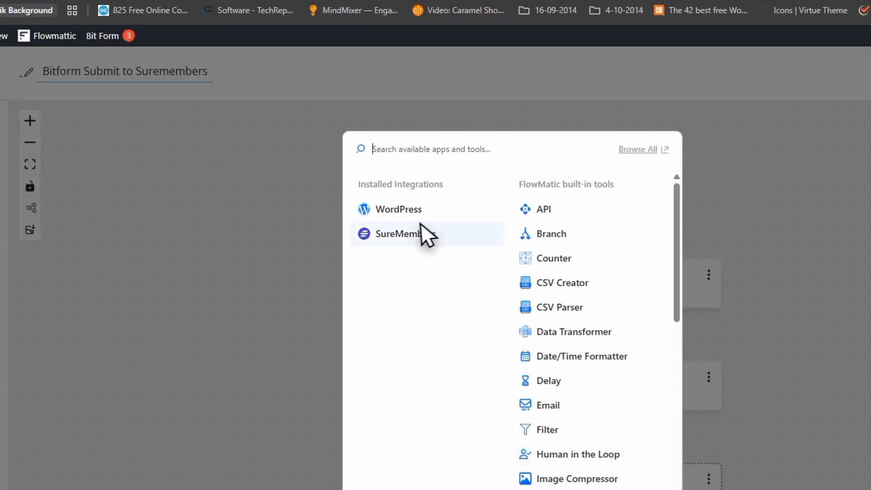
pyautogui.click(416, 230)
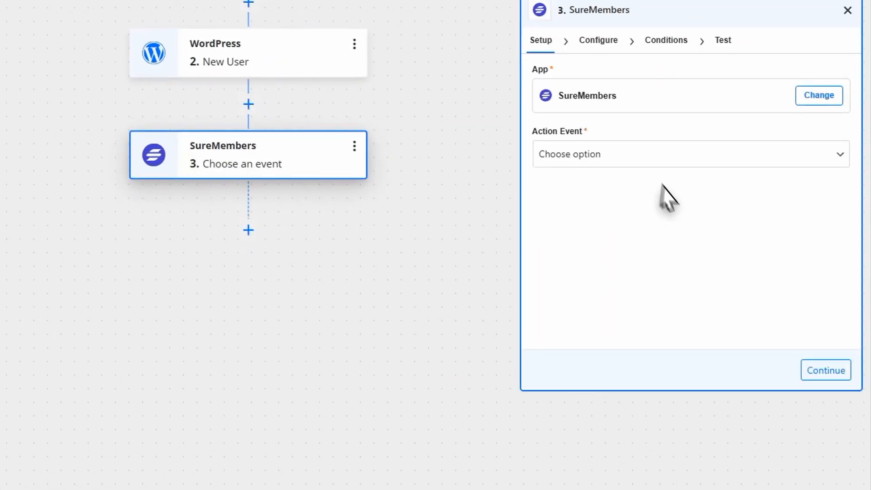
pyautogui.click(629, 154)
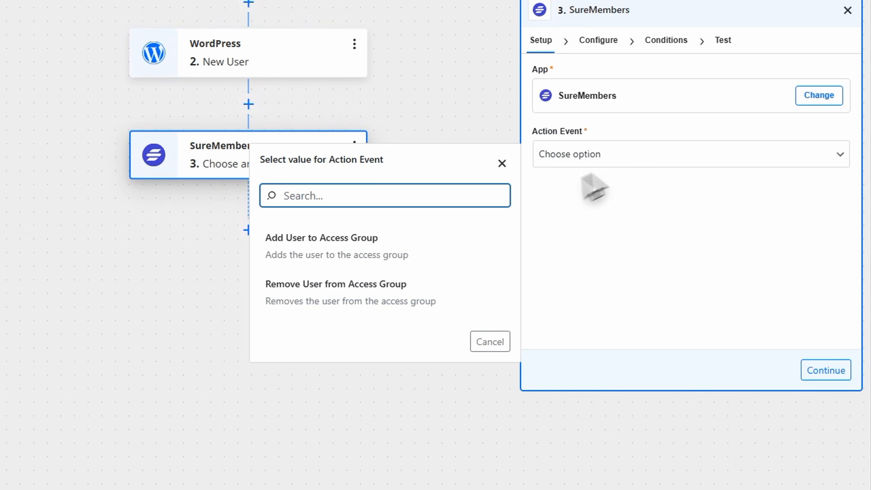
pyautogui.click(401, 243)
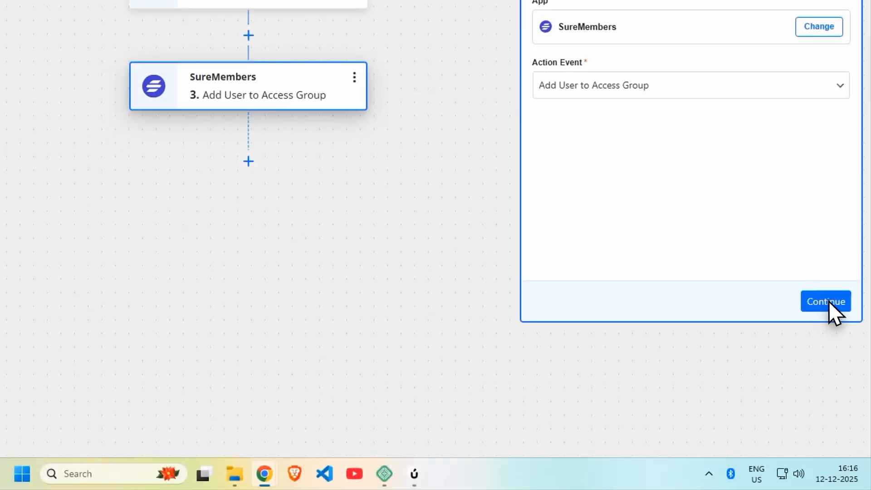
pyautogui.click(828, 371)
# Step: Choose the Demo Paid Access group and map the form's b1-4 email field to User Email
pyautogui.click(607, 119)
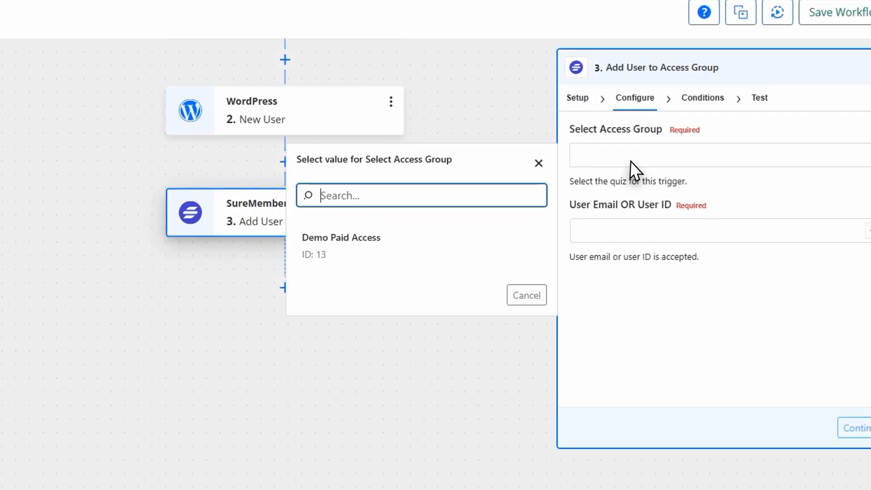
pyautogui.click(341, 246)
pyautogui.click(654, 229)
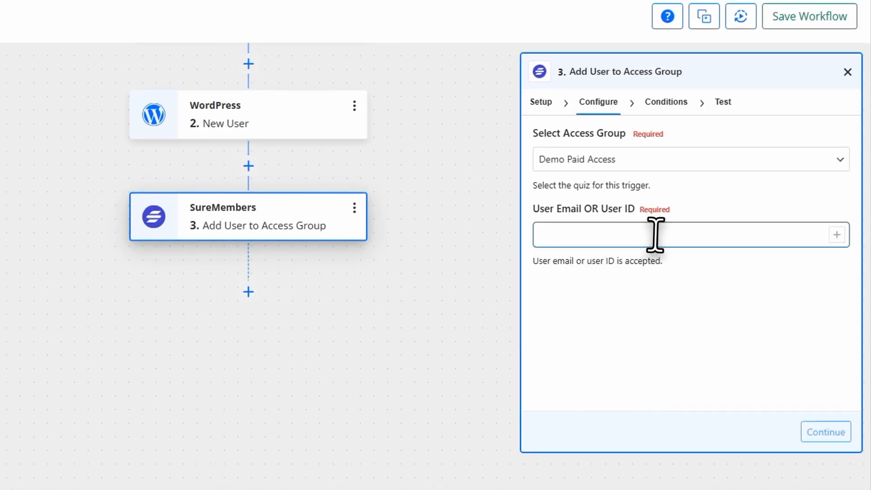
pyautogui.click(837, 235)
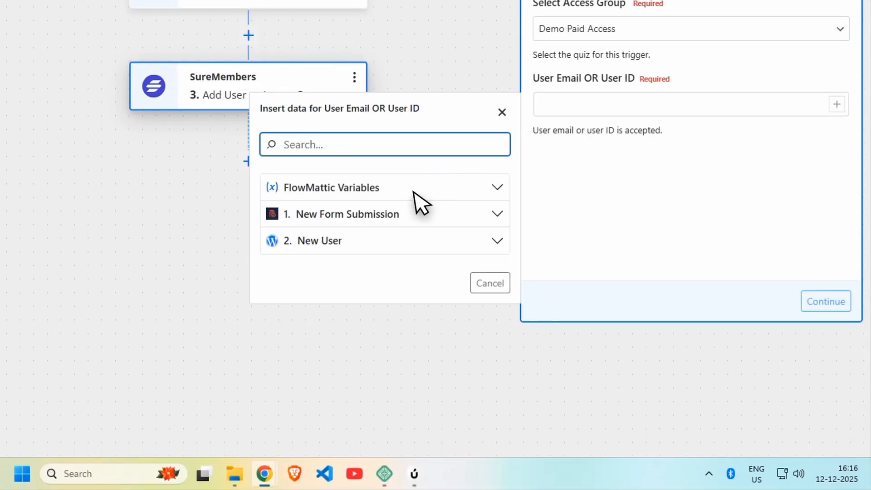
pyautogui.click(399, 234)
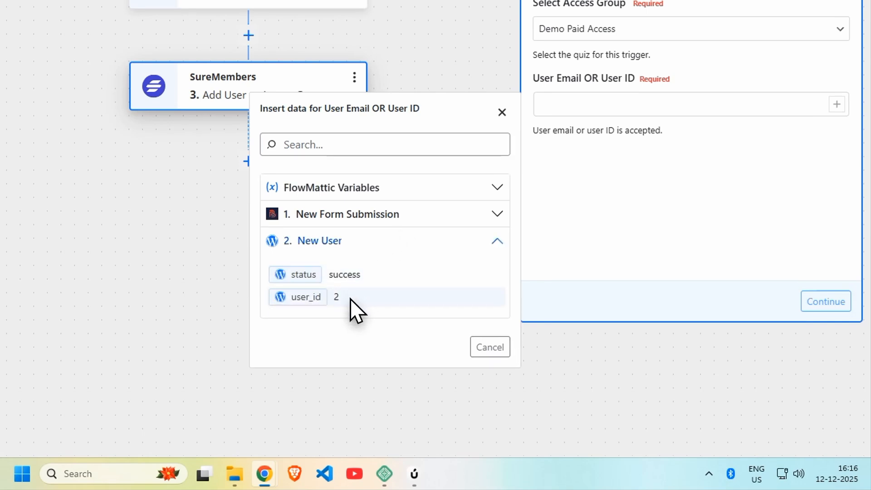
pyautogui.click(398, 213)
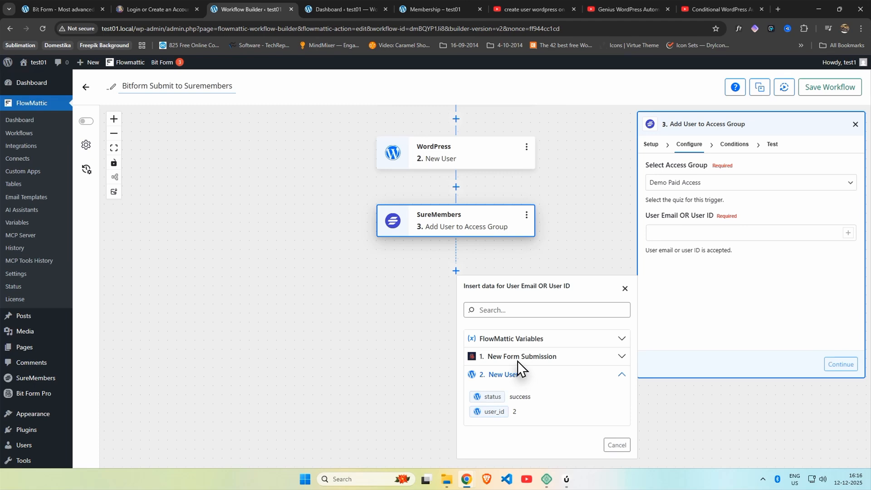
pyautogui.click(518, 358)
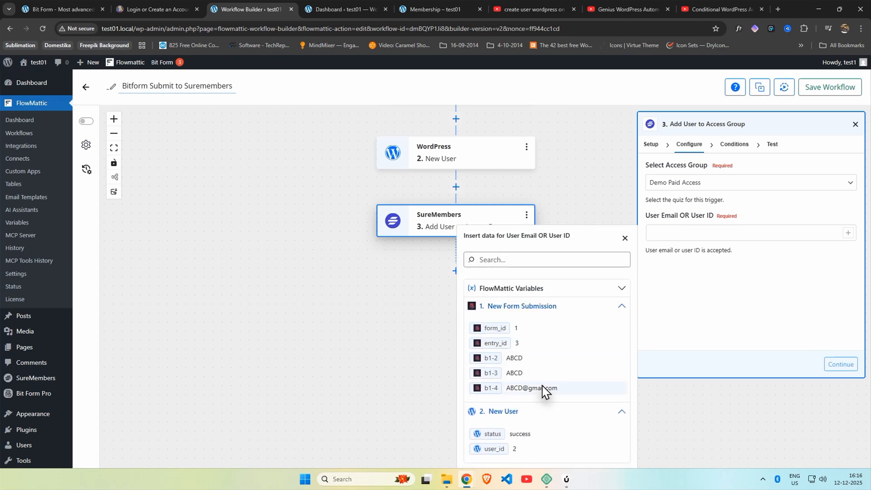
pyautogui.click(543, 388)
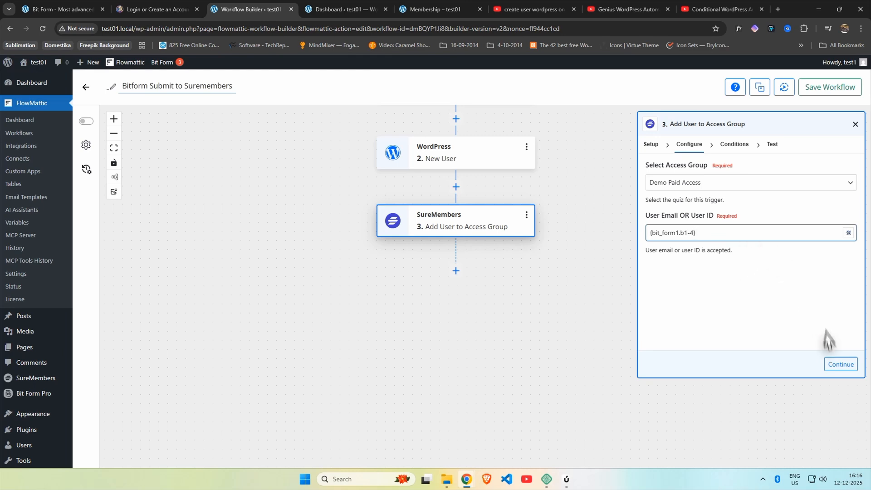
# Step: Test the action and confirm it succeeds, then save and close the step
pyautogui.click(836, 365)
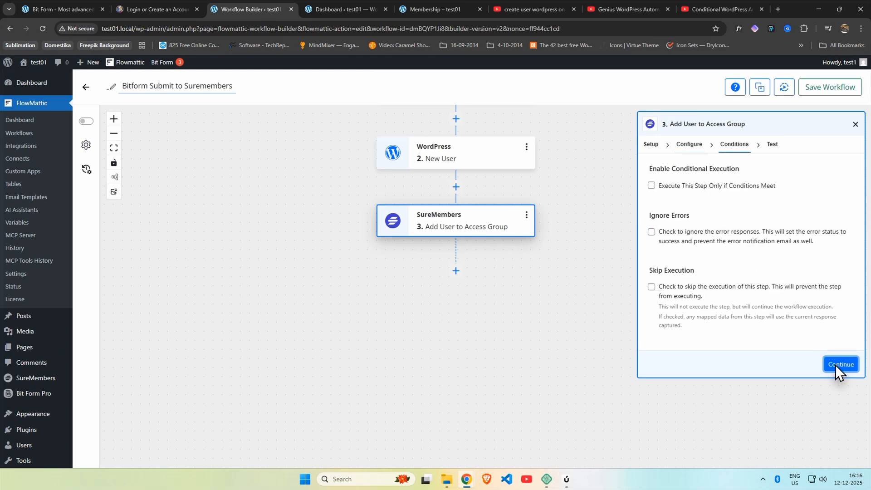
pyautogui.click(842, 364)
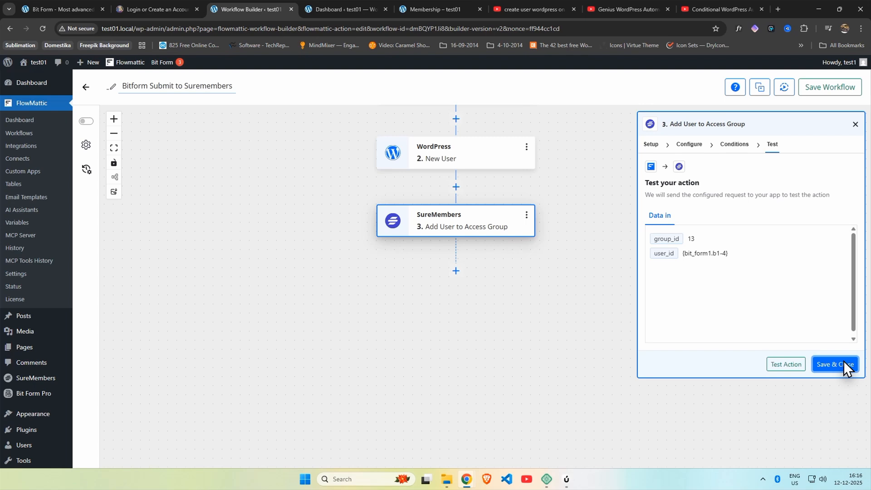
pyautogui.click(776, 365)
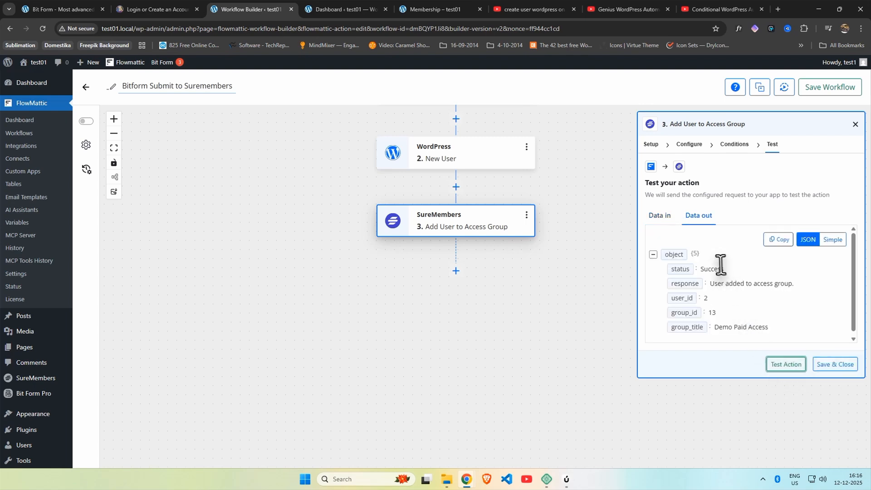
pyautogui.moveTo(722, 268); pyautogui.dragTo(684, 268)
pyautogui.click(750, 272)
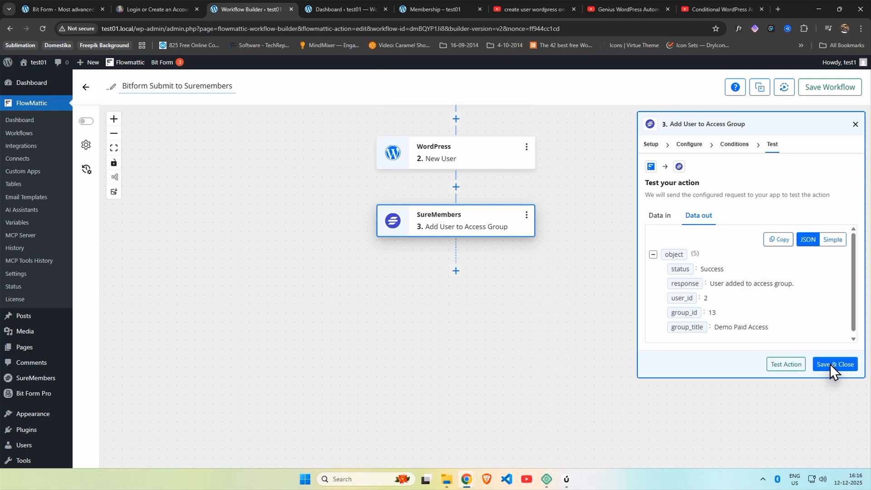
pyautogui.click(660, 216)
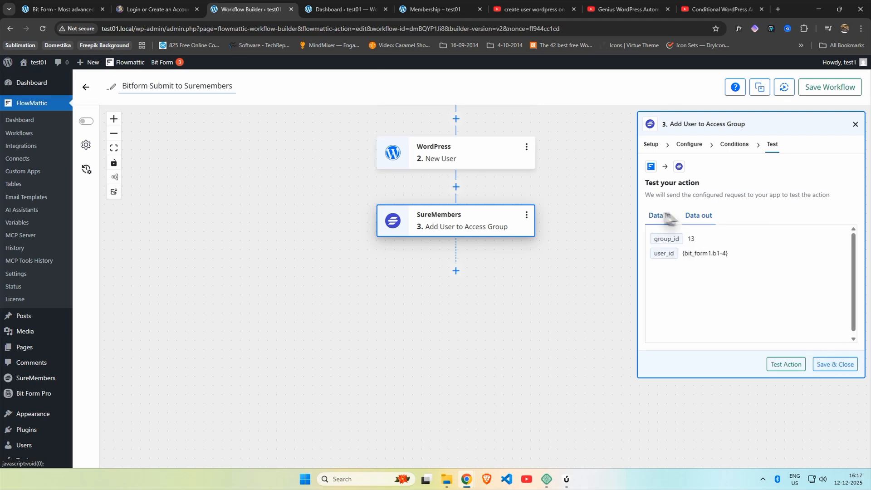
pyautogui.click(698, 216)
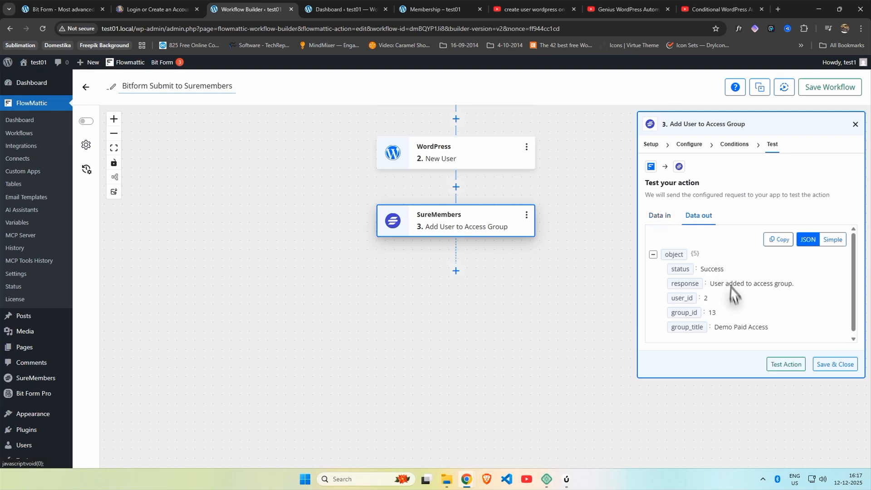
pyautogui.click(839, 366)
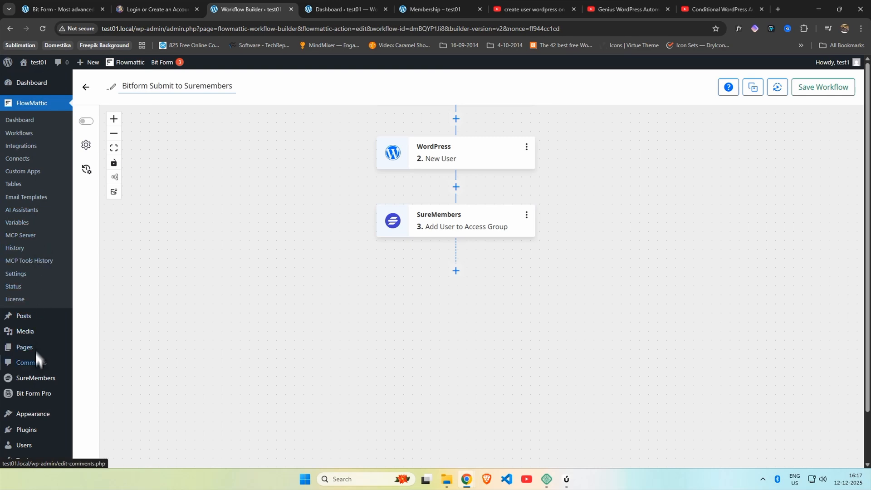
# Step: Confirm the test user's Edit User page lists Demo Paid Access as Active, then return to the Dashboard
pyautogui.click(35, 372)
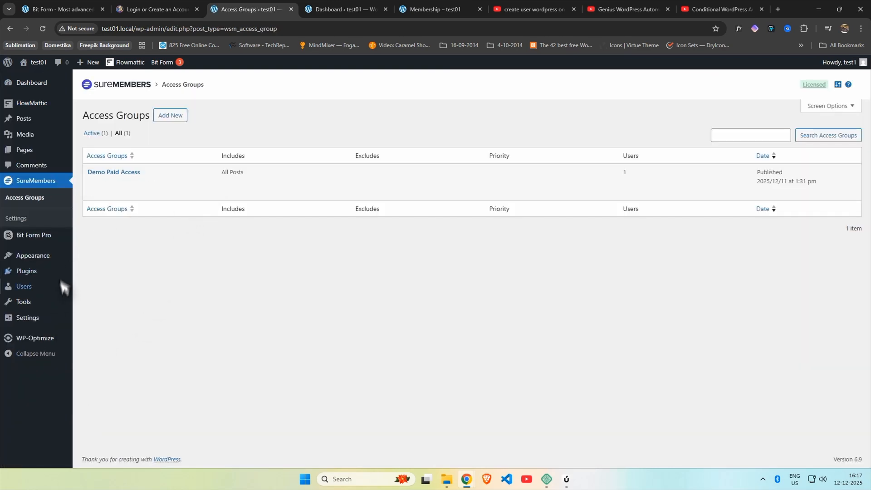
pyautogui.click(43, 286)
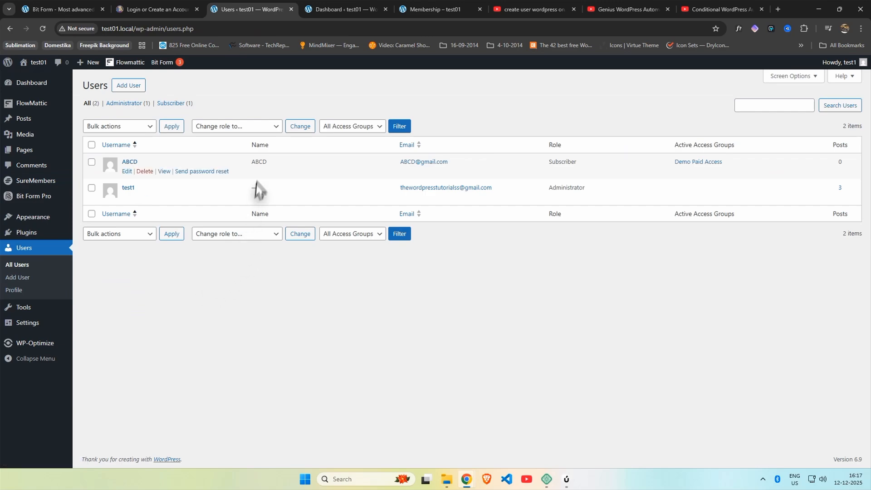
pyautogui.click(127, 171)
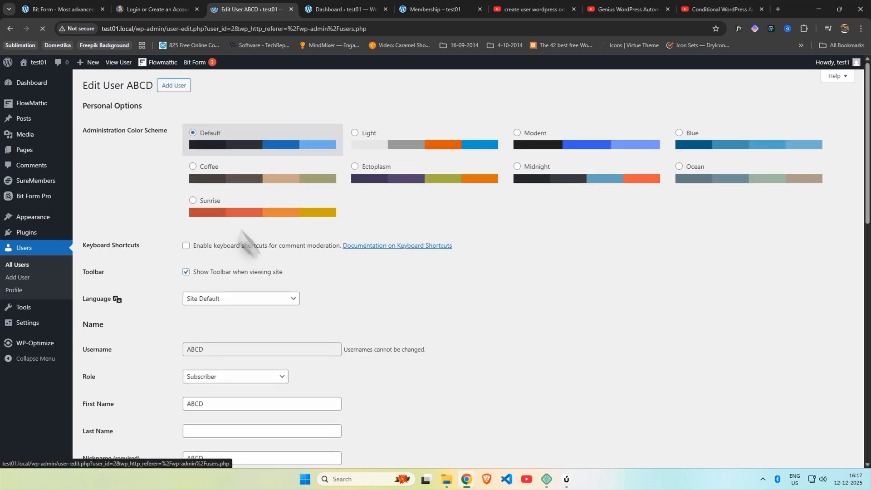
pyautogui.scroll(-10, 317, 275)
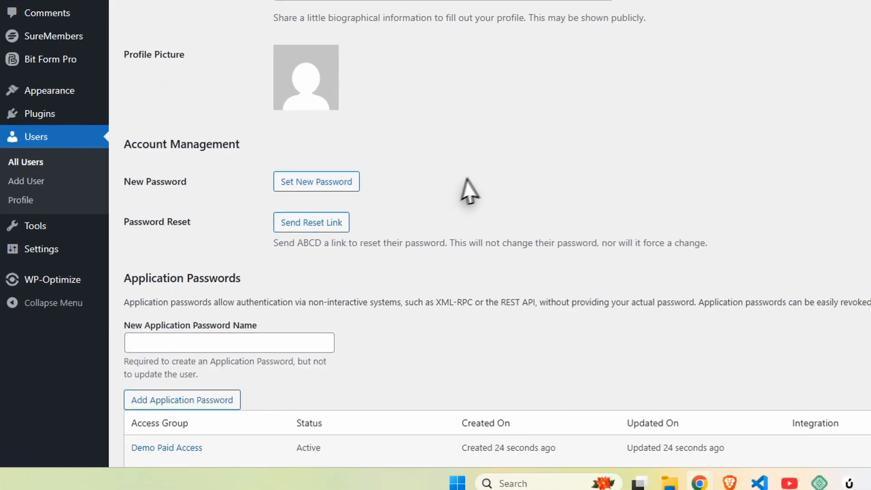
pyautogui.scroll(-4, 470, 191)
pyautogui.moveTo(352, 272)
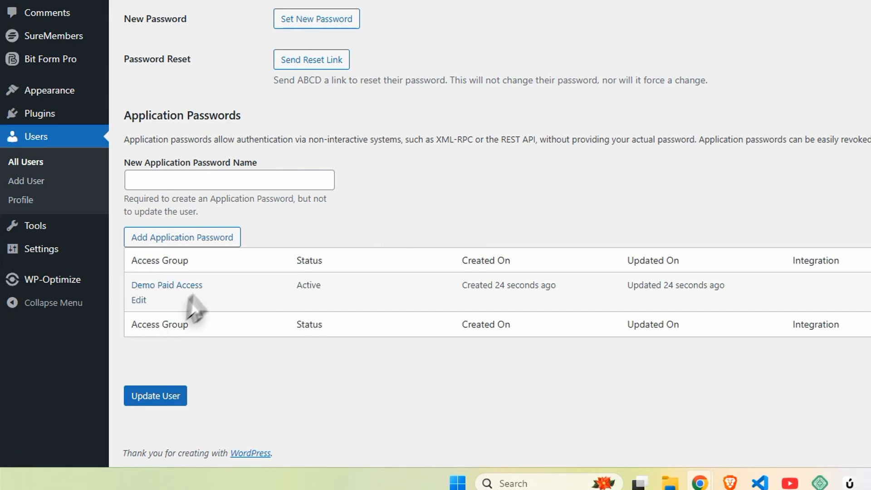
pyautogui.moveTo(463, 285); pyautogui.dragTo(550, 285)
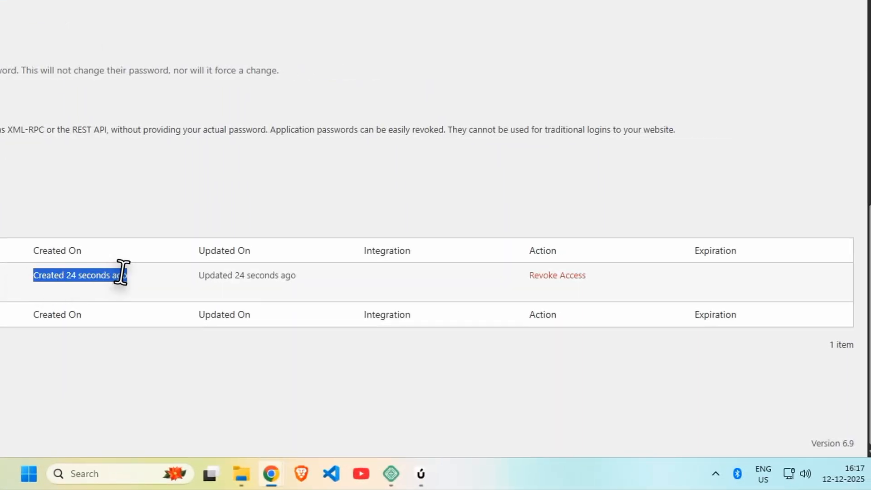
pyautogui.click(130, 276)
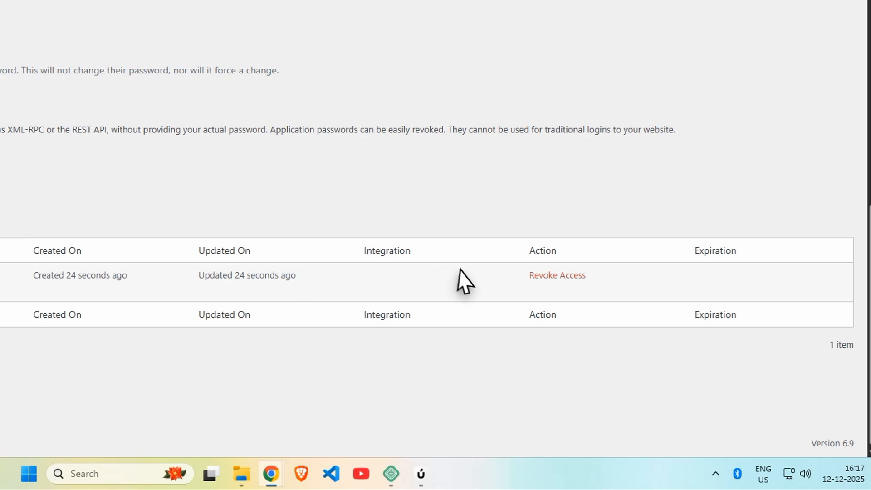
pyautogui.scroll(5, 474, 282)
pyautogui.scroll(2, 255, 278)
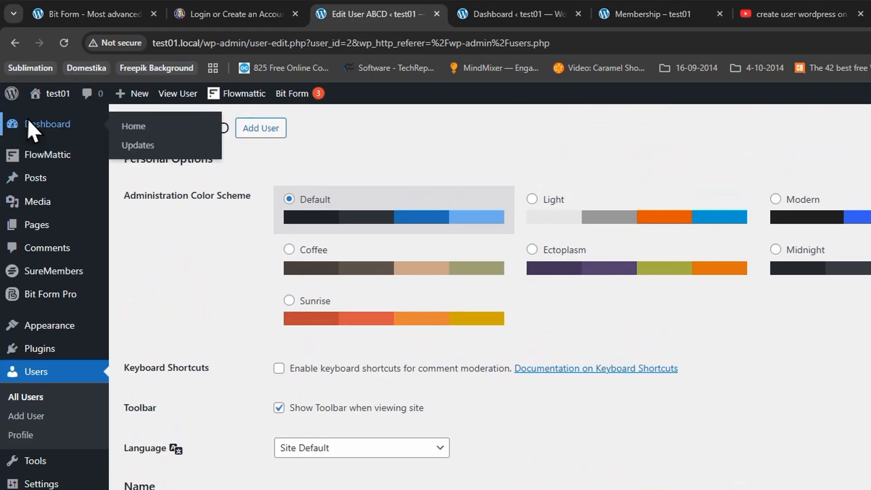
pyautogui.click(27, 119)
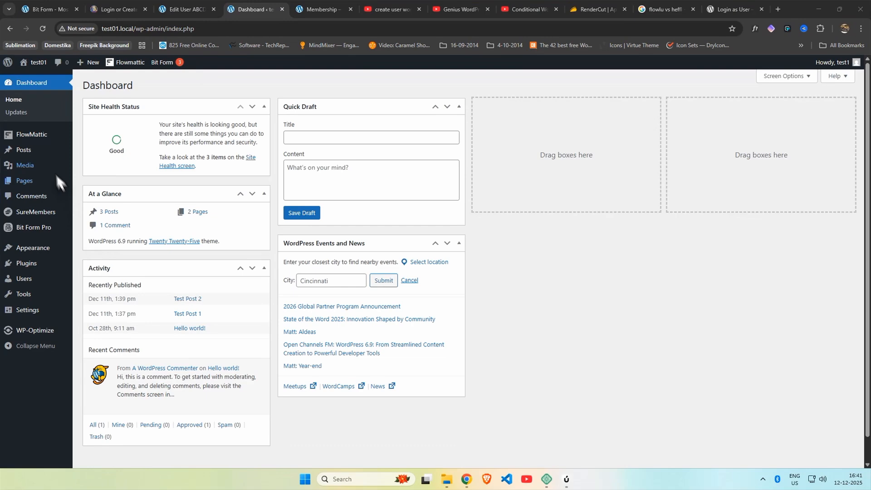
# Step: Turn on the Status toggle for Bitform Submit to Suremembers in the FlowMattic Workflows list
pyautogui.moveTo(42, 135)
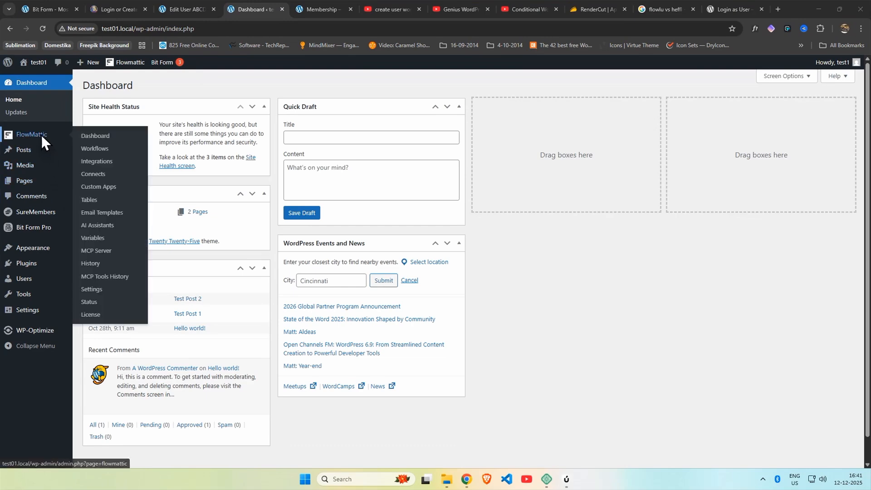
pyautogui.click(87, 149)
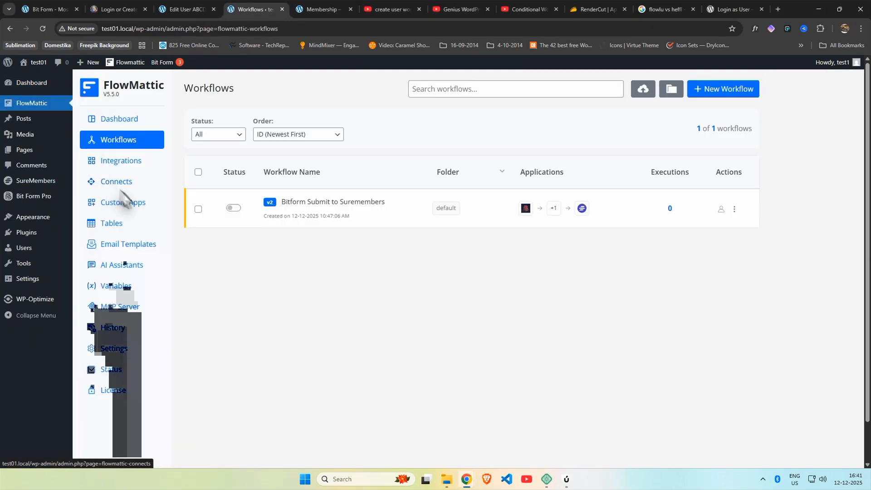
pyautogui.click(233, 208)
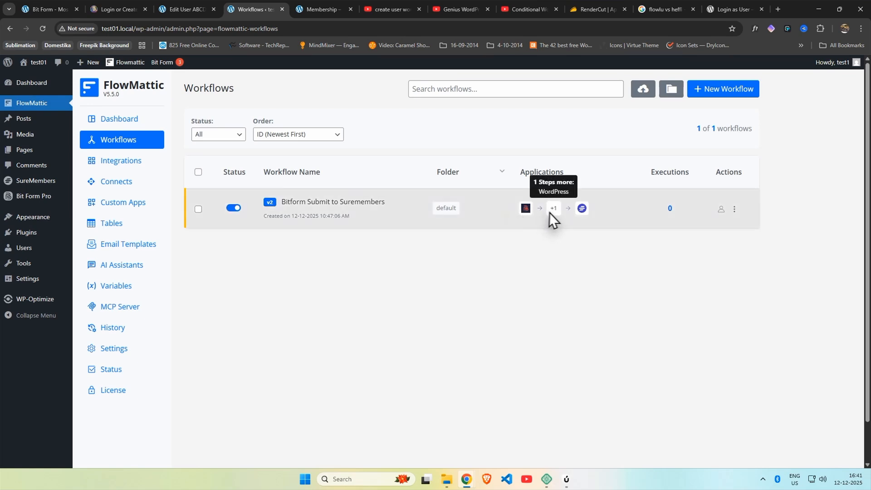
# Step: Load test01.local/test-post-2 in the Incognito window
pyautogui.moveTo(470, 481)
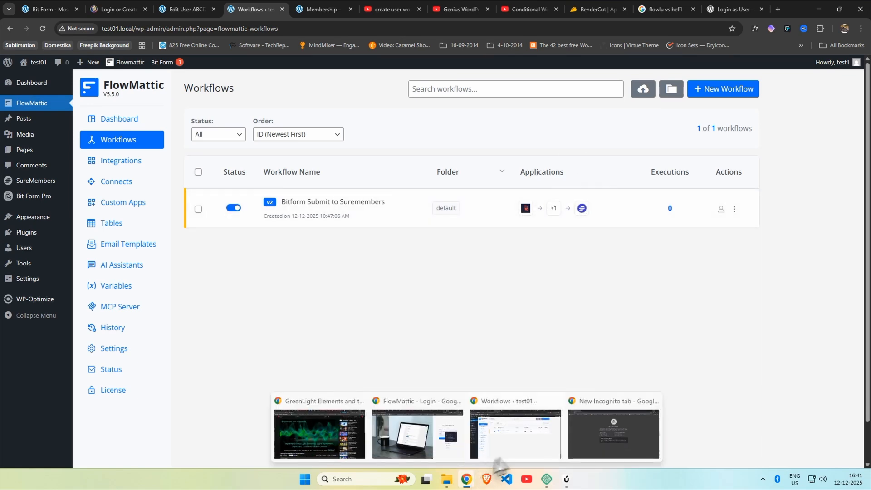
pyautogui.click(614, 442)
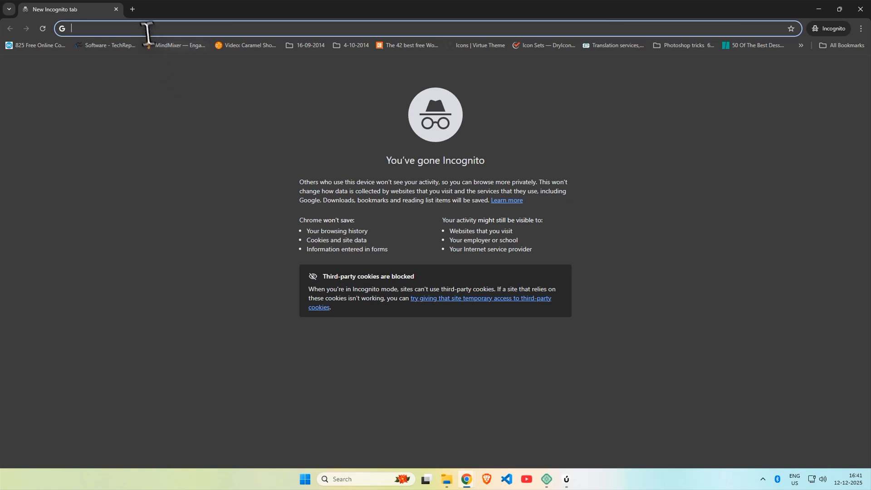
pyautogui.write('test')
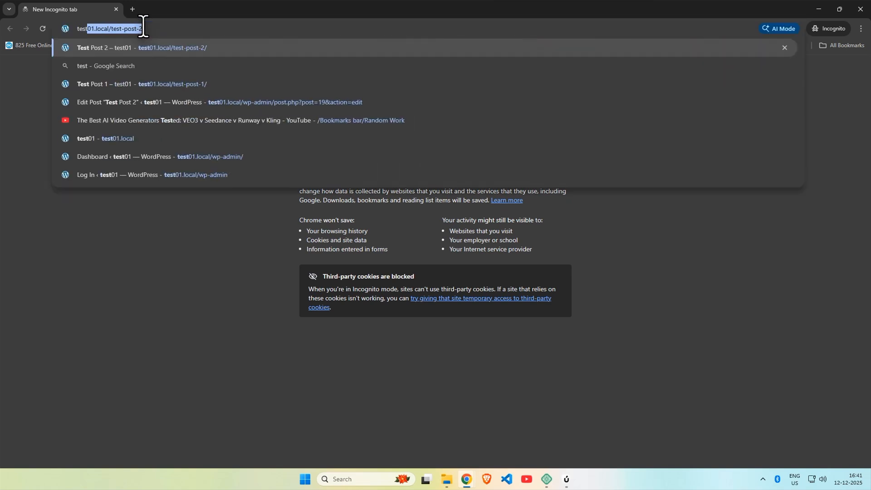
pyautogui.press('Right')
pyautogui.press('Return')
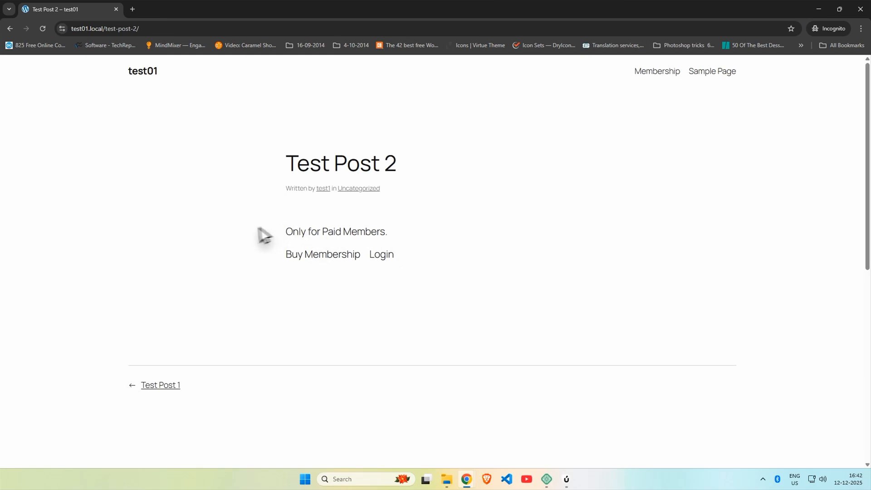
# Step: Go to test01.local/wp past the security warning and sign in with the new subscriber's username and password
pyautogui.moveTo(139, 28); pyautogui.dragTo(104, 33)
pyautogui.write('wp')
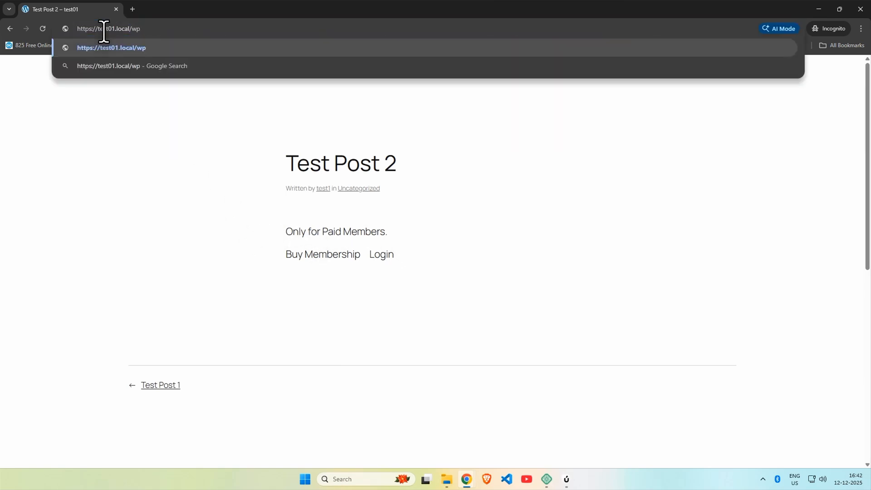
pyautogui.press('Return')
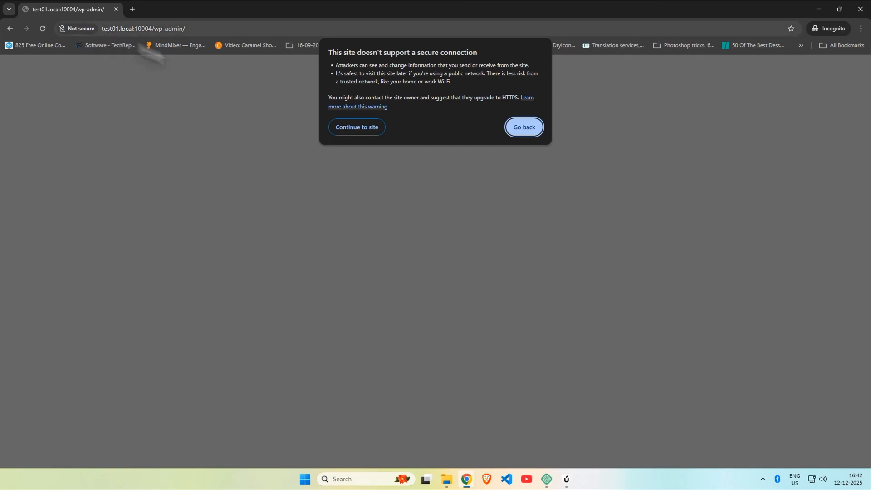
pyautogui.click(365, 127)
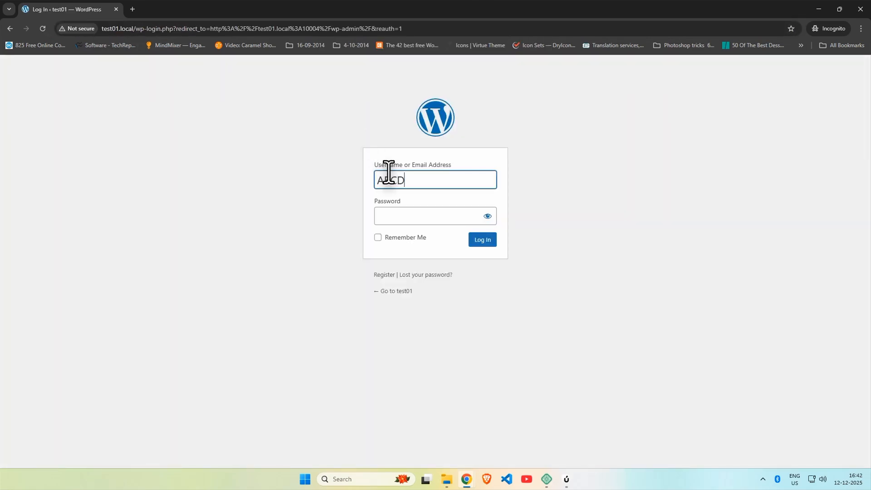
pyautogui.press('Tab')
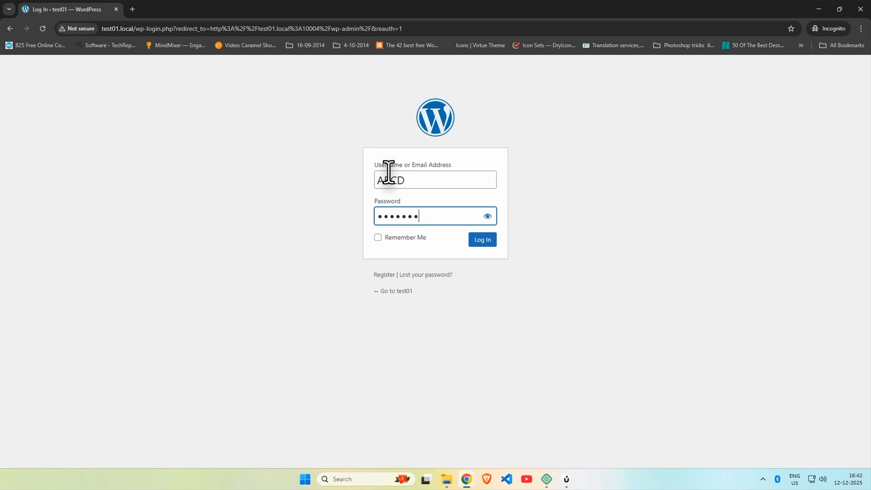
pyautogui.hotkey('ctrl', 'a')
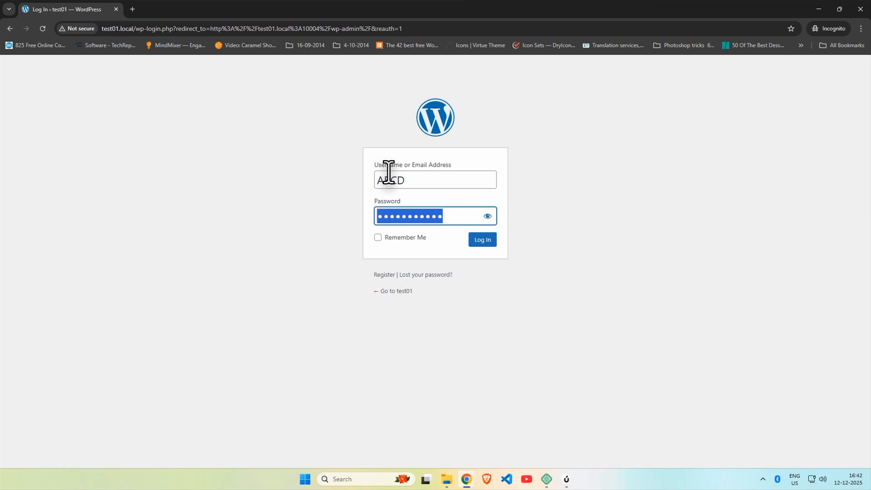
pyautogui.write('a')
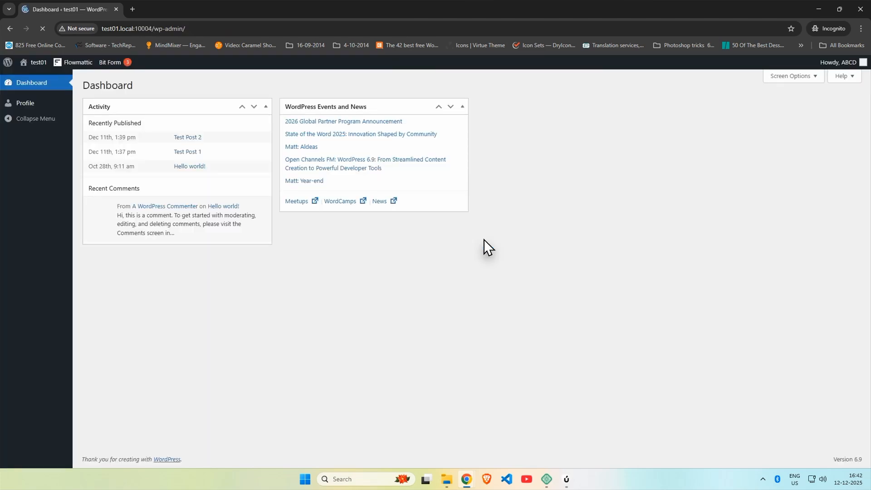
# Step: Visit the site and read Test Post 2 in full as the logged-in member
pyautogui.click(32, 74)
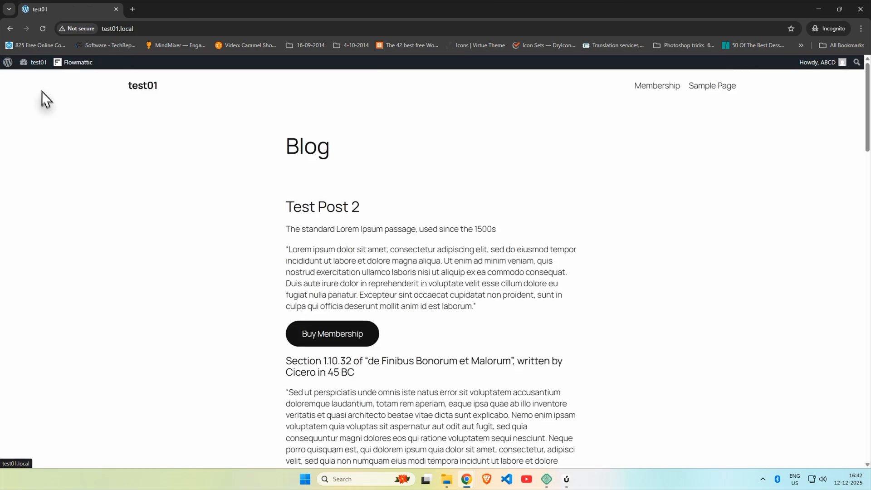
pyautogui.scroll(-2, 291, 149)
pyautogui.scroll(2, 311, 152)
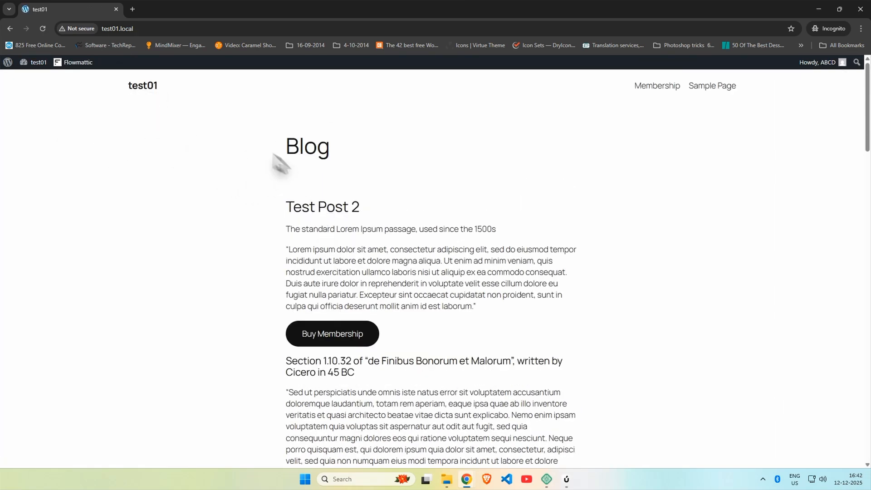
pyautogui.scroll(-3, 311, 205)
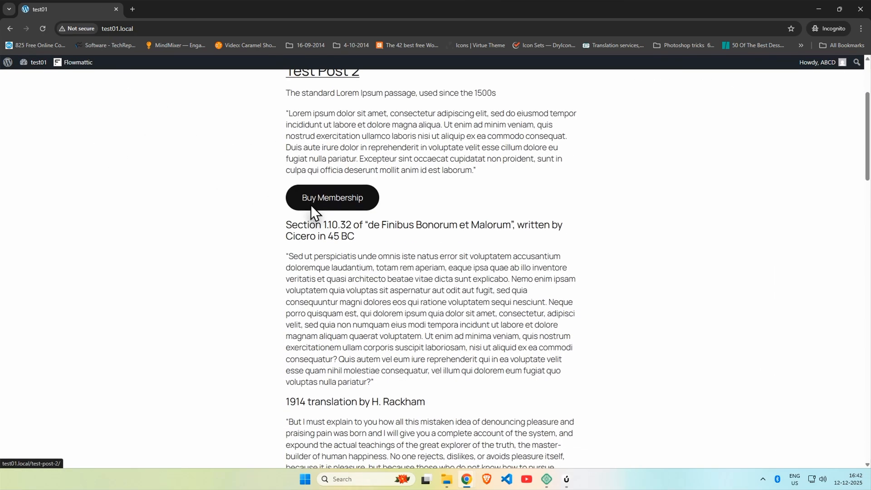
pyautogui.scroll(-1, 338, 202)
pyautogui.scroll(2, 344, 226)
pyautogui.scroll(2, 344, 226)
pyautogui.click(334, 205)
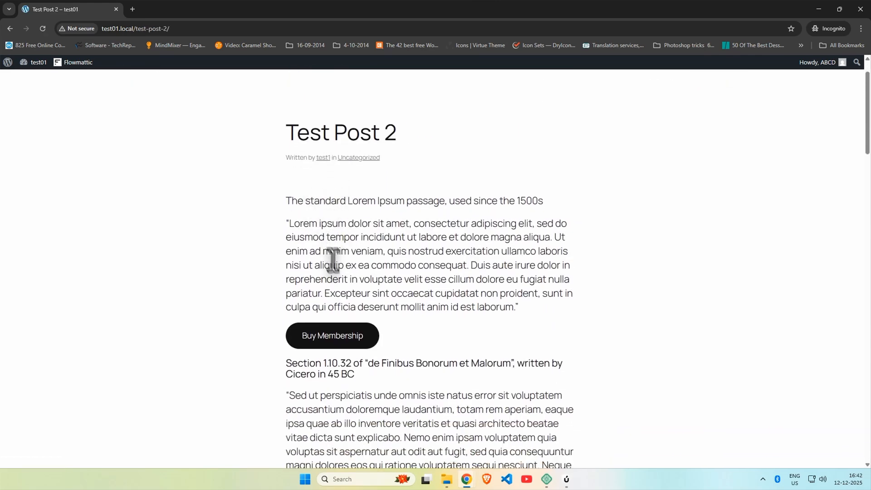
pyautogui.scroll(-4, 344, 286)
pyautogui.scroll(-7, 347, 243)
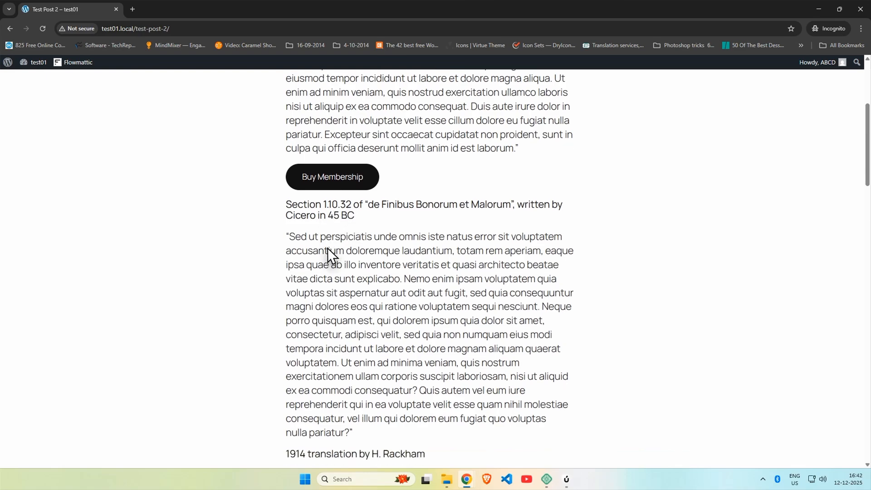
pyautogui.scroll(-13, 348, 240)
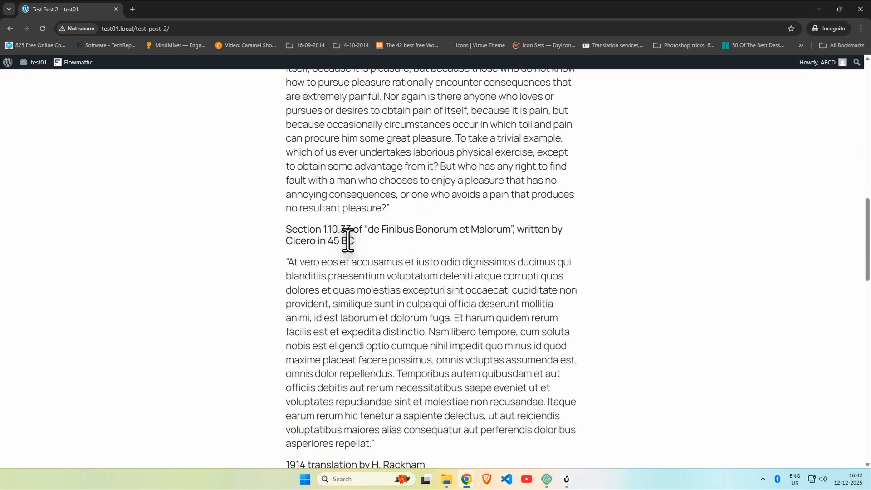
pyautogui.scroll(14, 348, 240)
pyautogui.scroll(14, 349, 242)
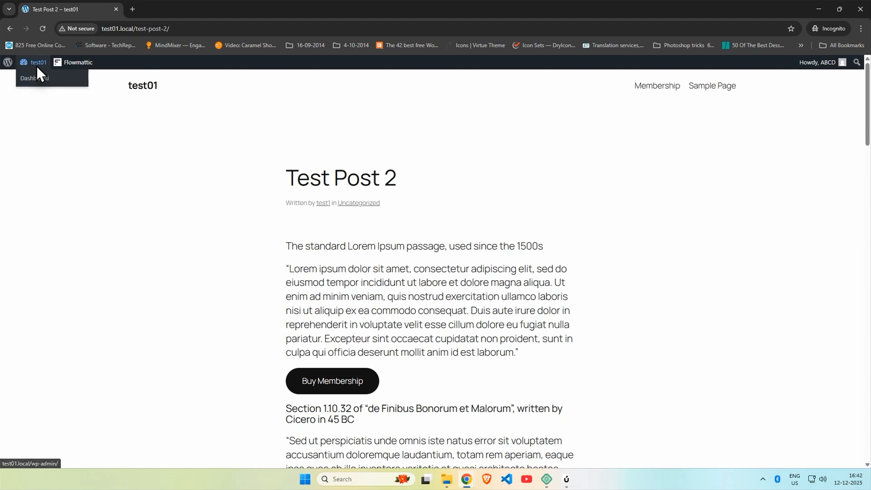
# Step: Log out via the Howdy menu and load test01.local to see the restricted-content notice
pyautogui.moveTo(816, 67)
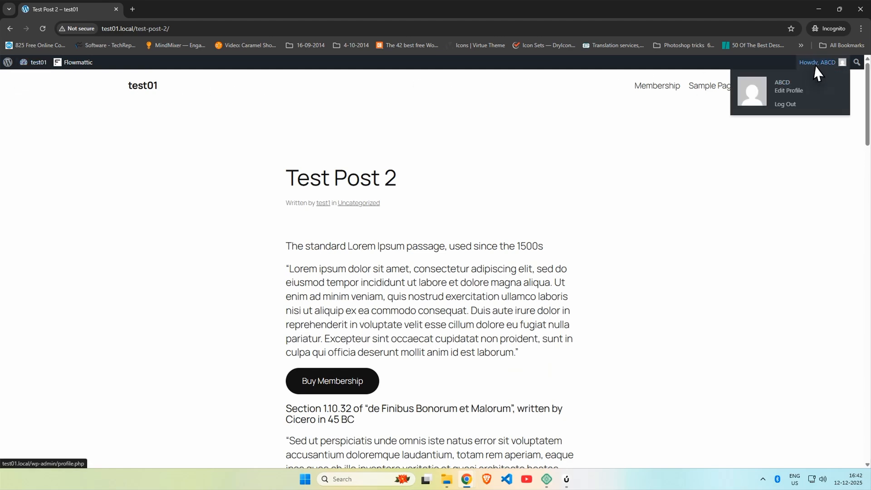
pyautogui.click(785, 102)
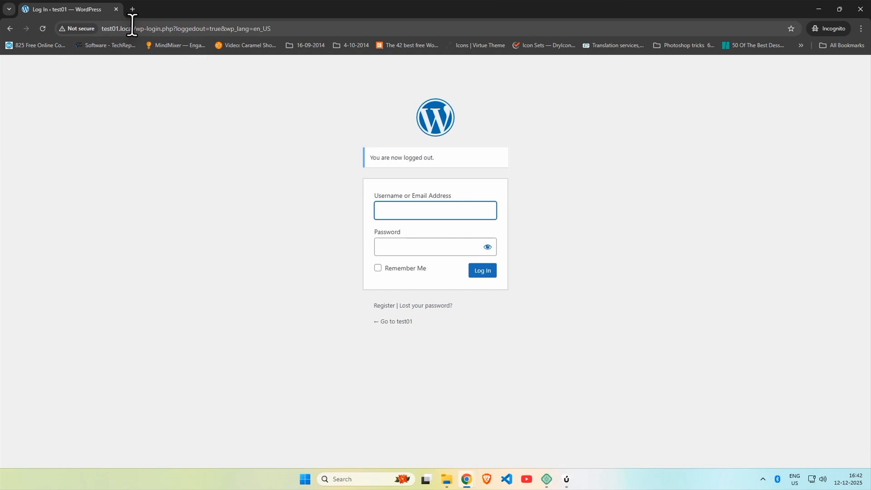
pyautogui.moveTo(132, 24); pyautogui.dragTo(339, 13)
pyautogui.press('BackSpace')
pyautogui.press('Return')
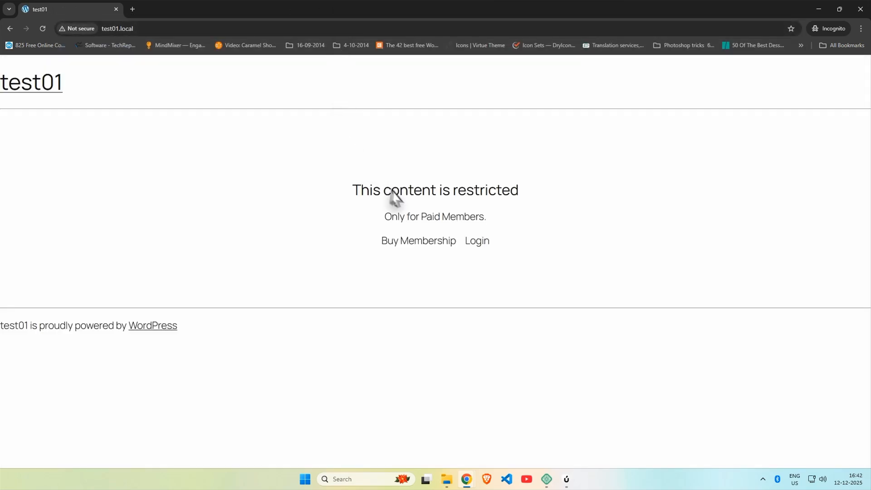